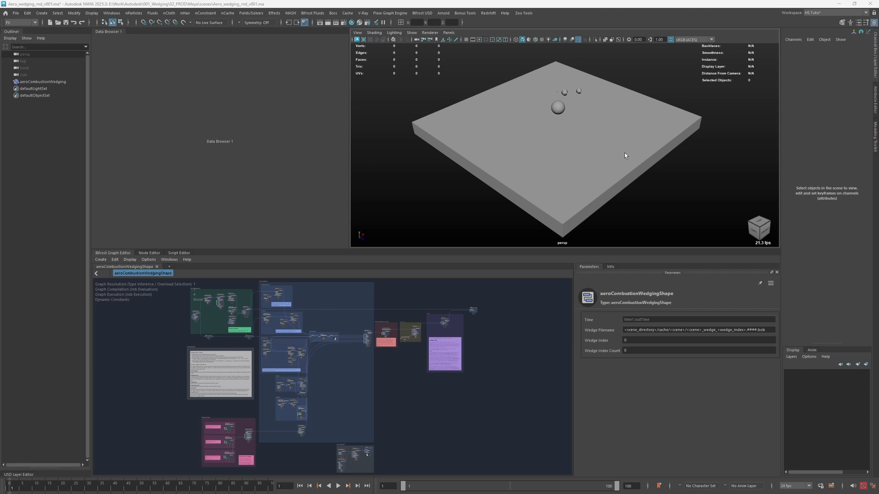
# - Inspect the Flow Wedging commands and check in the Plug-in Manager, filtered by "flow", that the flow plug-ins are loaded
pyautogui.click(390, 13)
pyautogui.moveTo(403, 29)
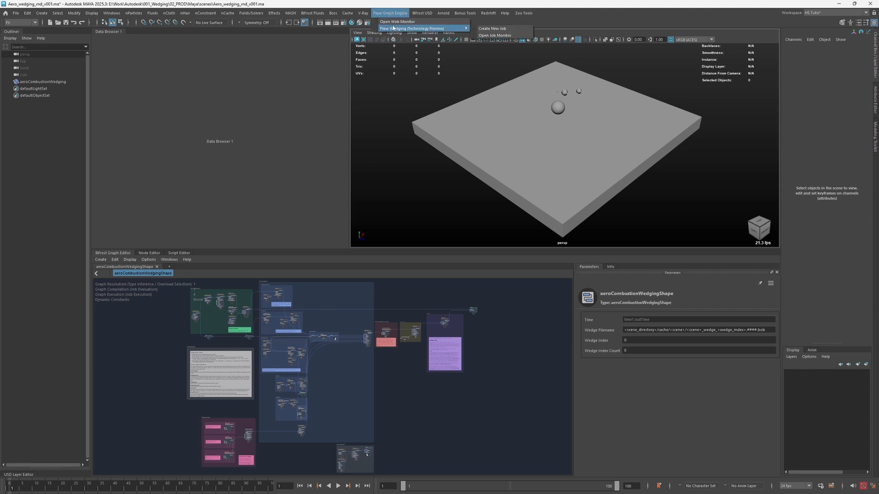
pyautogui.click(507, 35)
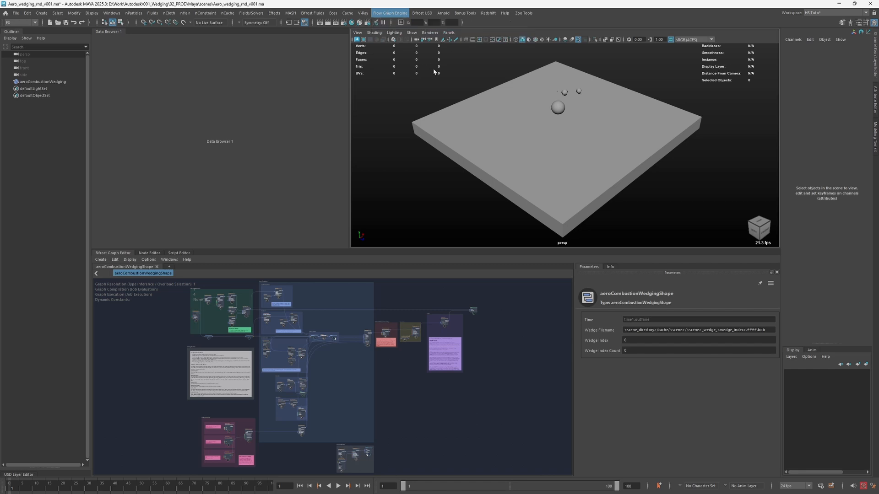
pyautogui.click(111, 13)
pyautogui.moveTo(137, 91)
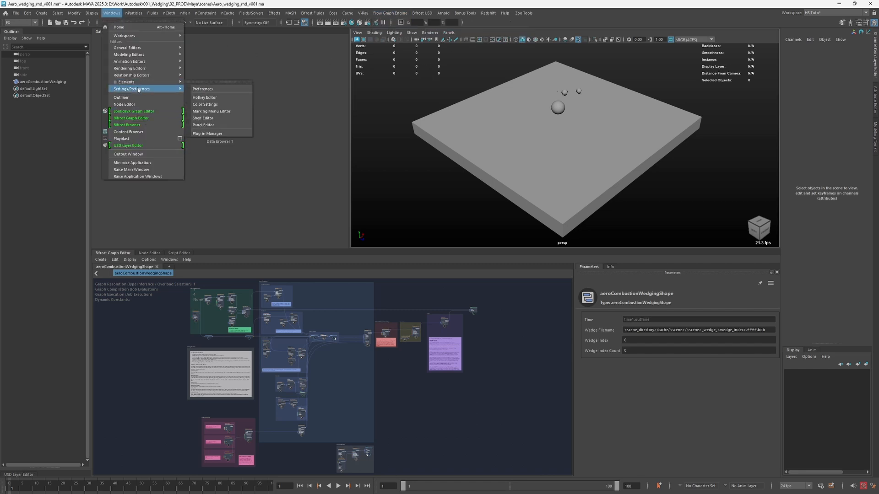
pyautogui.click(219, 132)
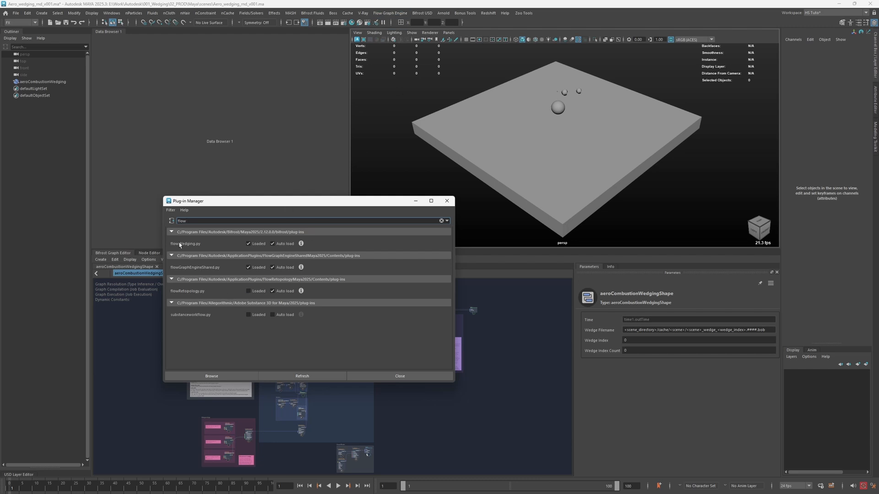
pyautogui.click(408, 376)
# - Examine the wedge_cache1 node and its settings in the Cache section of the Bifrost graph
pyautogui.keyDown('alt'); pyautogui.moveTo(471, 178); pyautogui.dragTo(489, 180); pyautogui.keyUp('alt')
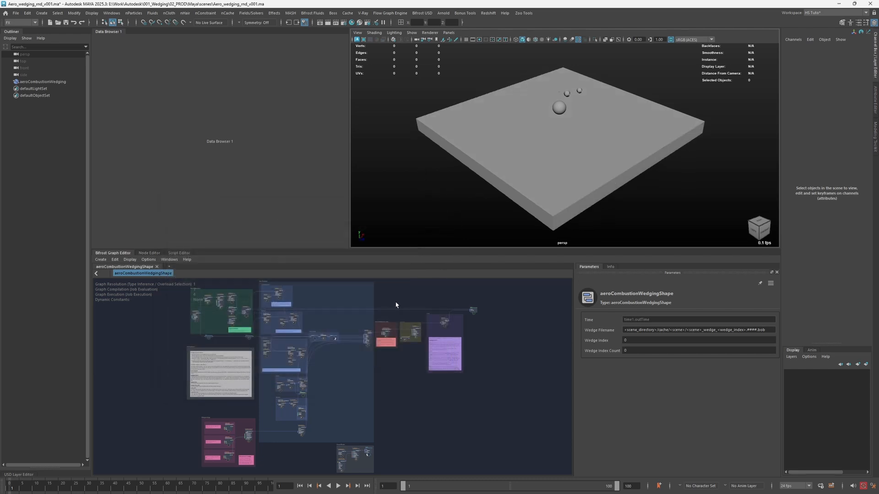
pyautogui.scroll(2, 396, 305)
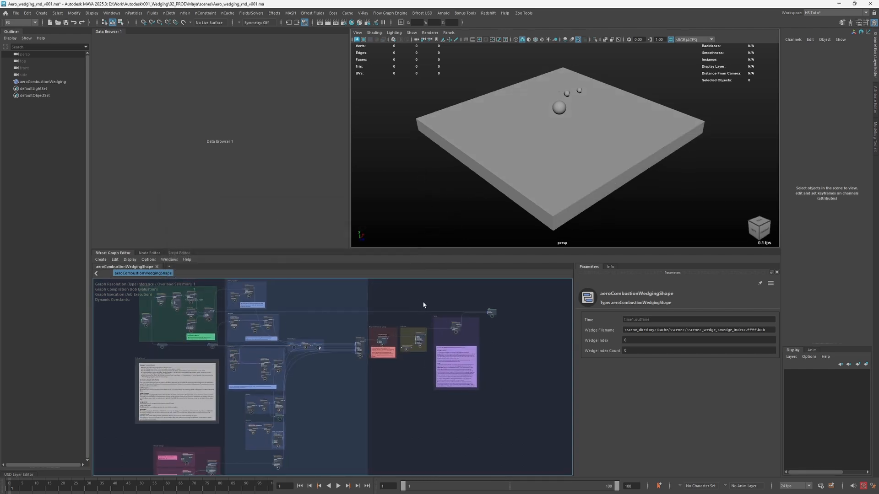
pyautogui.scroll(4, 423, 305)
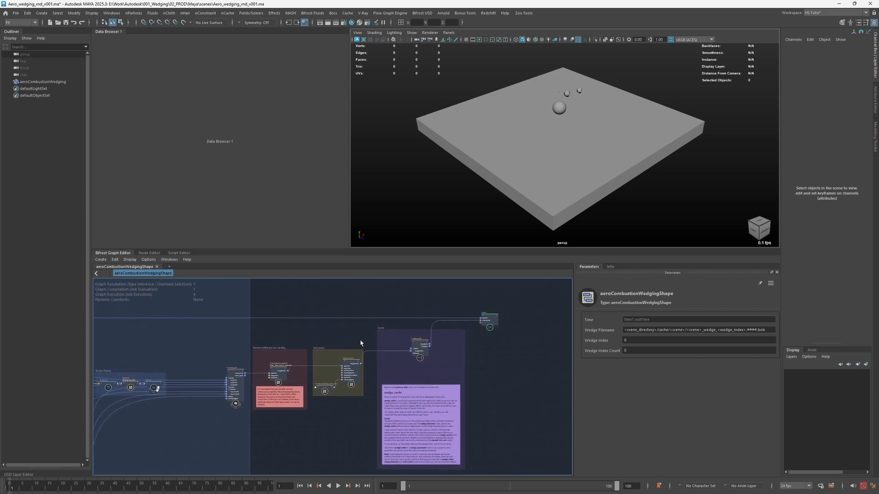
pyautogui.scroll(3, 360, 343)
pyautogui.moveTo(452, 348); pyautogui.dragTo(432, 349)
pyautogui.scroll(3, 467, 349)
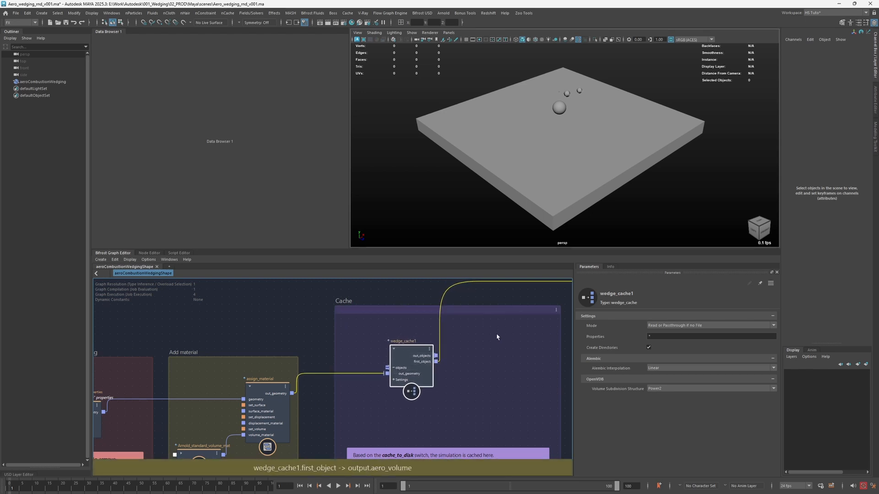
pyautogui.moveTo(403, 367); pyautogui.dragTo(415, 369)
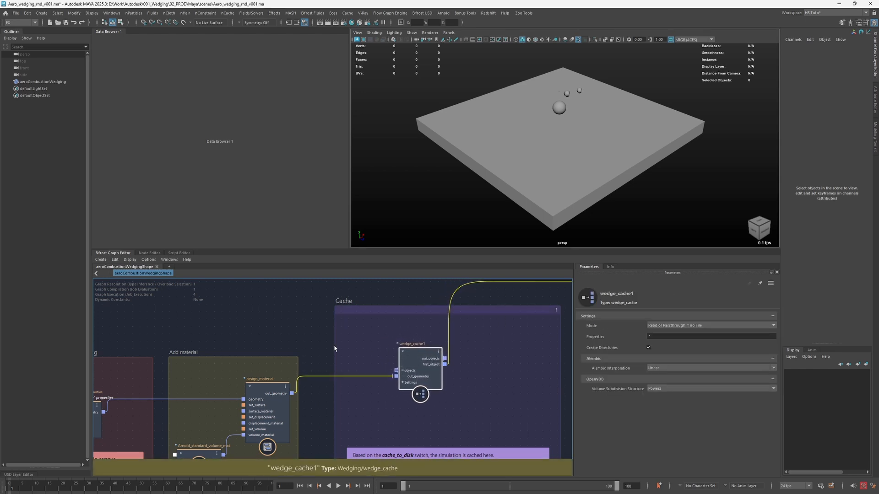
pyautogui.click(316, 340)
# - Connect wedge_flame_expansion_scale to expansion_scale and wedge_radiative_heating to radiative_heating on the aero_combustion_settings node
pyautogui.press('a')
pyautogui.scroll(6, 208, 415)
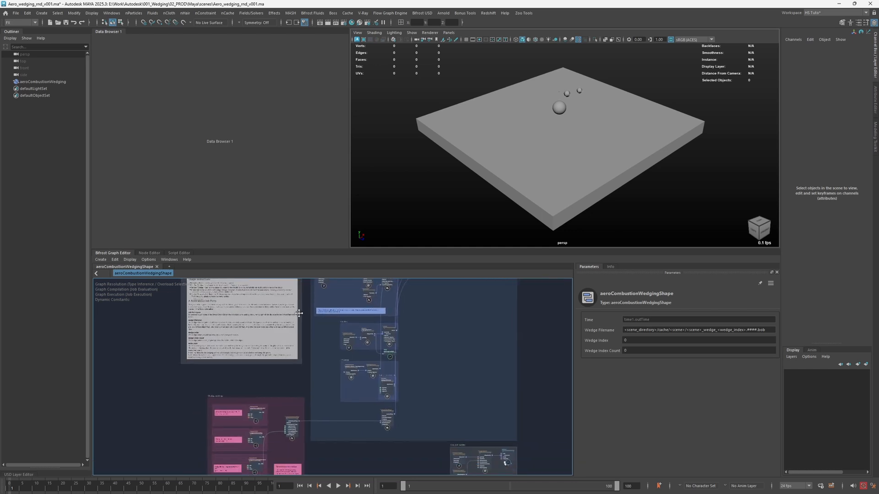
pyautogui.scroll(3, 305, 320)
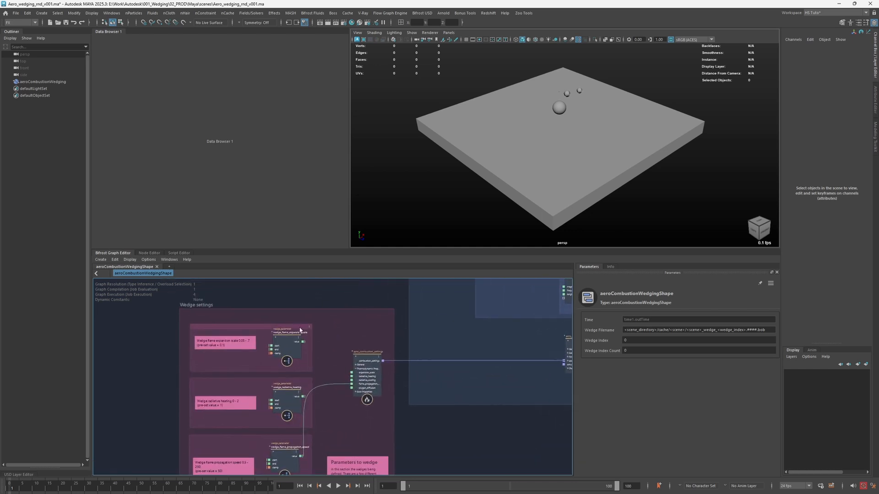
pyautogui.click(292, 345)
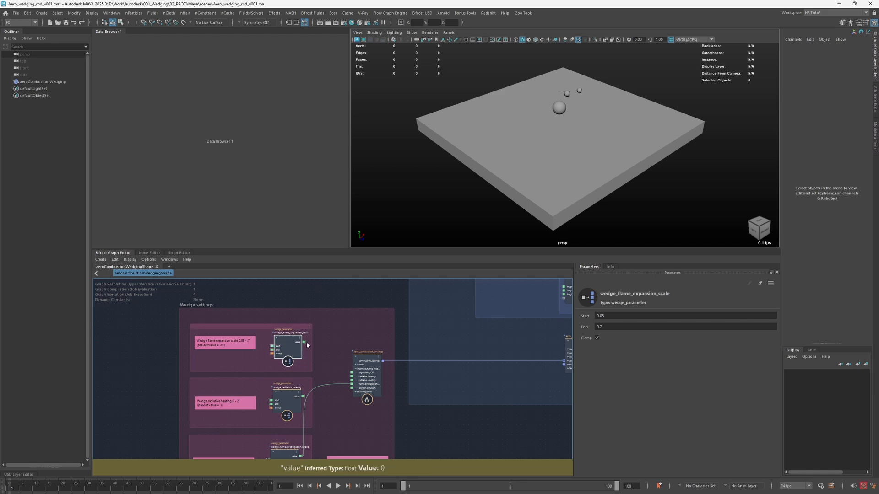
pyautogui.moveTo(305, 344); pyautogui.dragTo(332, 359)
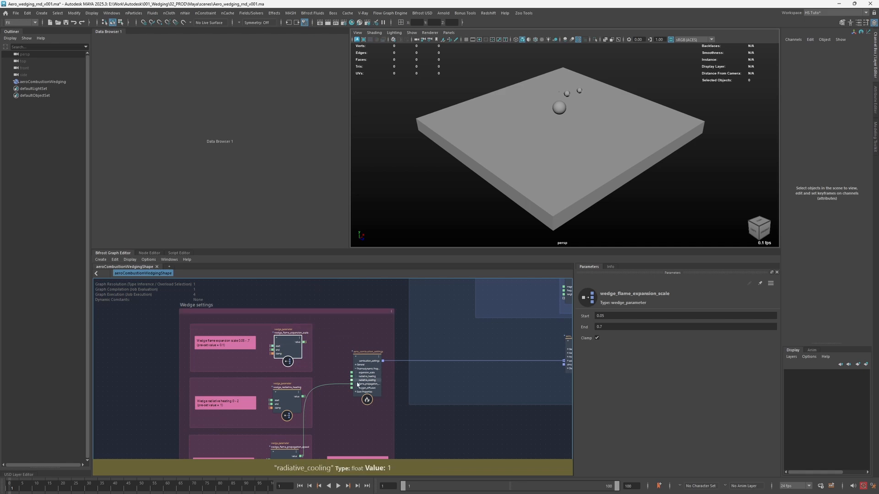
pyautogui.keyDown('alt'); pyautogui.moveTo(333, 367); pyautogui.dragTo(348, 316, button='middle'); pyautogui.keyUp('alt')
pyautogui.scroll(2, 334, 323)
pyautogui.moveTo(300, 310); pyautogui.dragTo(361, 351)
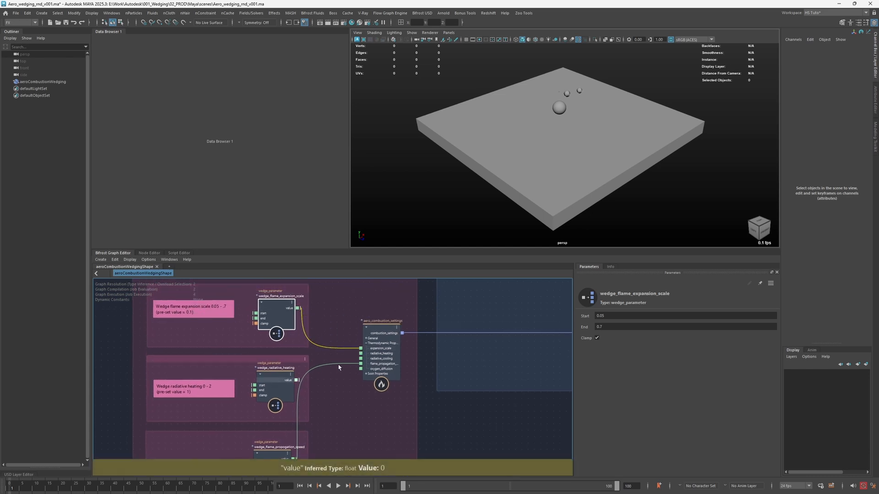
pyautogui.moveTo(297, 380); pyautogui.dragTo(361, 354)
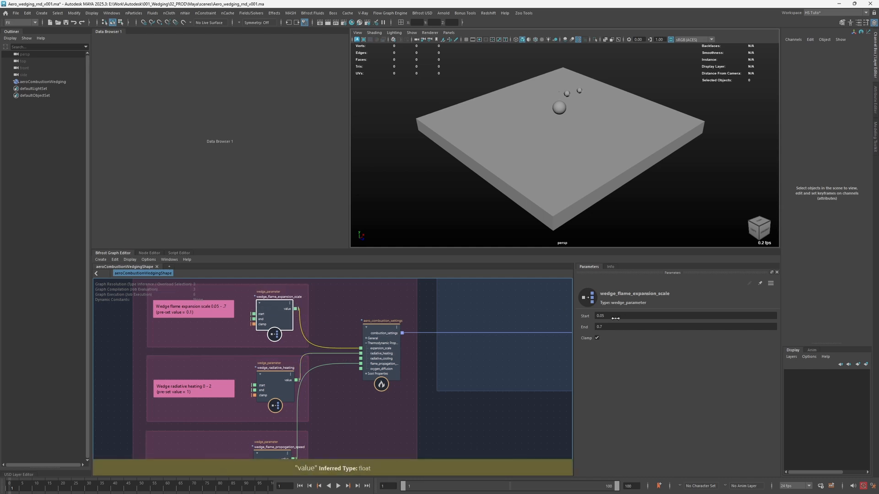
# - Edit the End of wedge_flame_expansion_scale, set the End of wedge_radiative_heating to 1 and adjust its Start
pyautogui.click(630, 327)
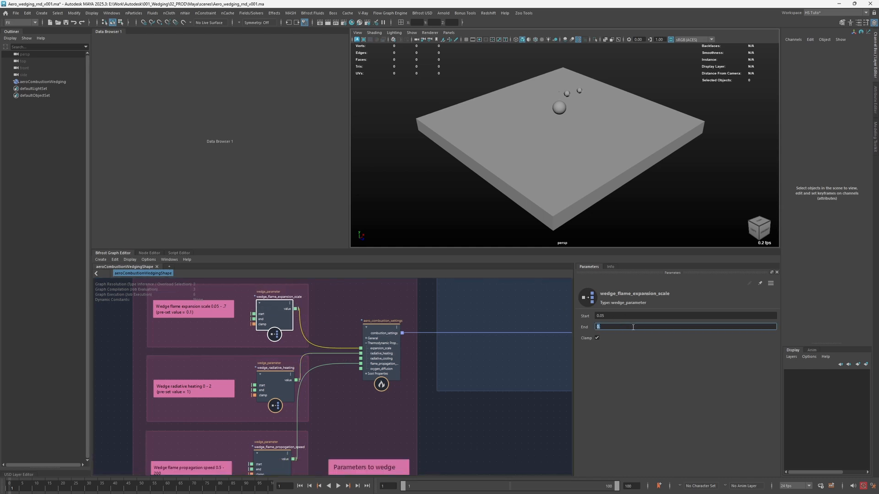
pyautogui.click(268, 381)
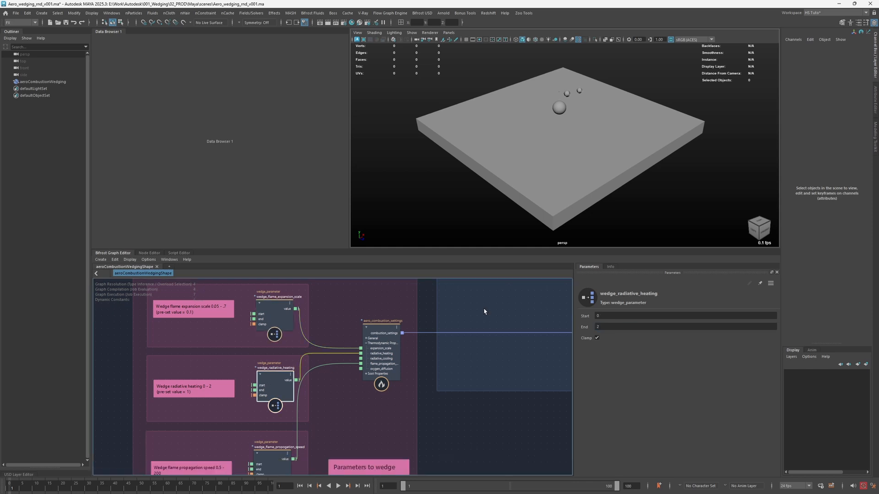
pyautogui.click(621, 327)
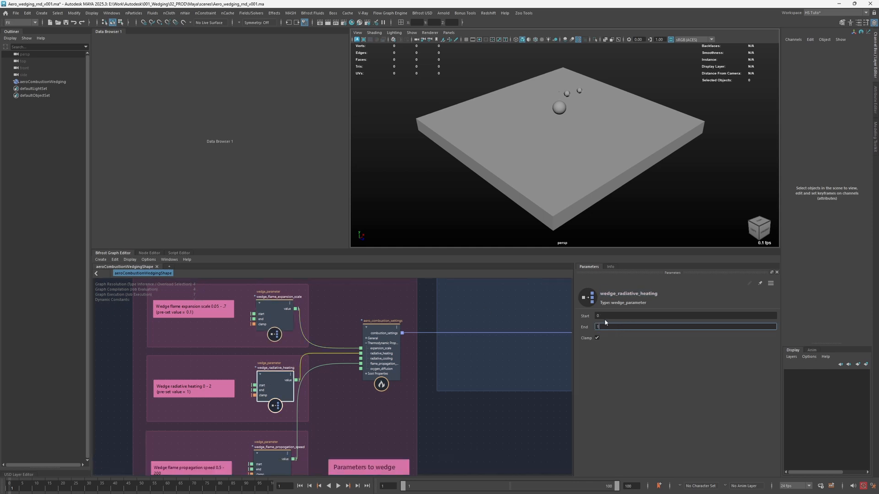
pyautogui.click(608, 316)
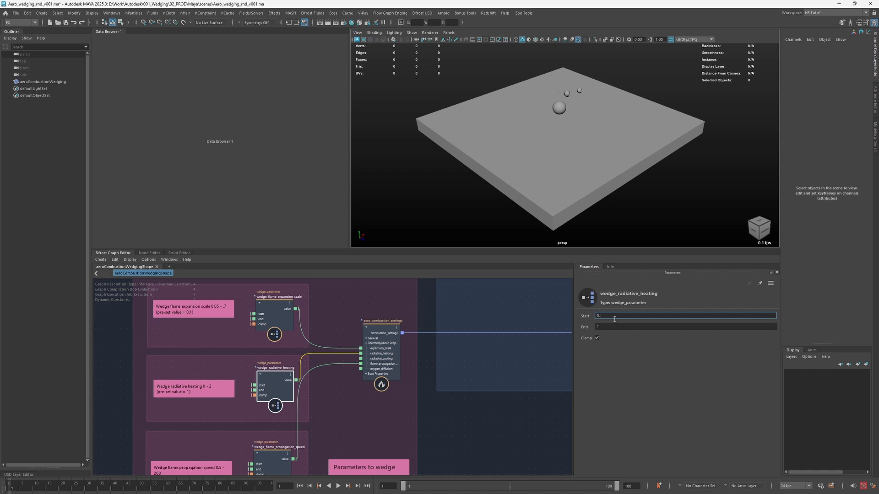
pyautogui.click(346, 403)
# - Lower the End value of the wedge_flame_propogation_speed node
pyautogui.keyDown('alt'); pyautogui.moveTo(341, 419); pyautogui.dragTo(339, 359, button='middle'); pyautogui.keyUp('alt')
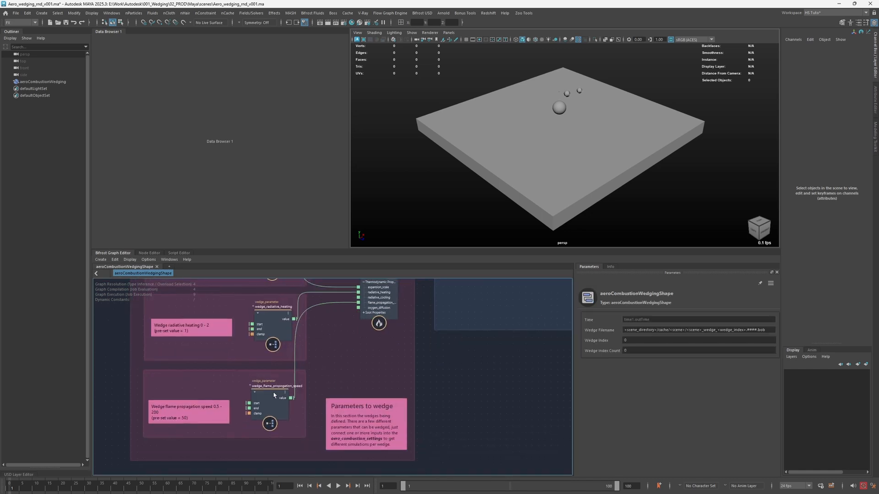
pyautogui.click(274, 396)
pyautogui.click(632, 327)
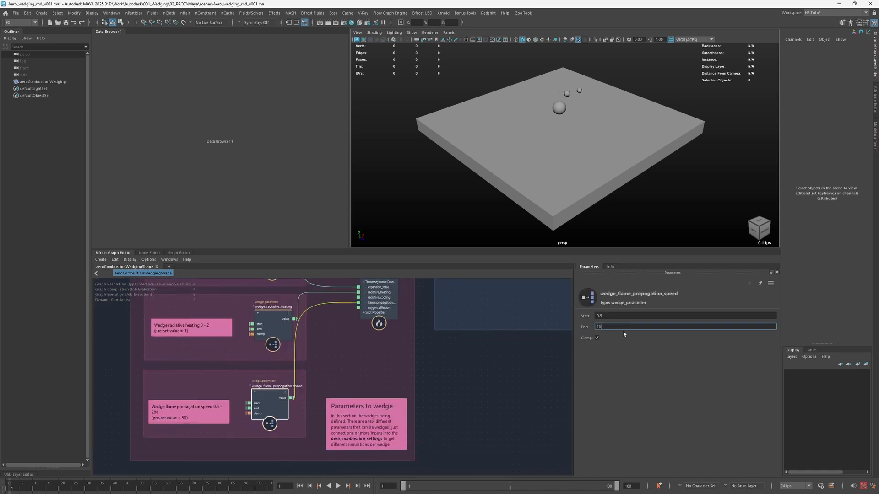
pyautogui.click(418, 355)
# - Create a value node for the fluid_detail_size input of source_air1 in the Additional fuel section
pyautogui.keyDown('alt'); pyautogui.moveTo(394, 349); pyautogui.dragTo(380, 400, button='middle'); pyautogui.keyUp('alt')
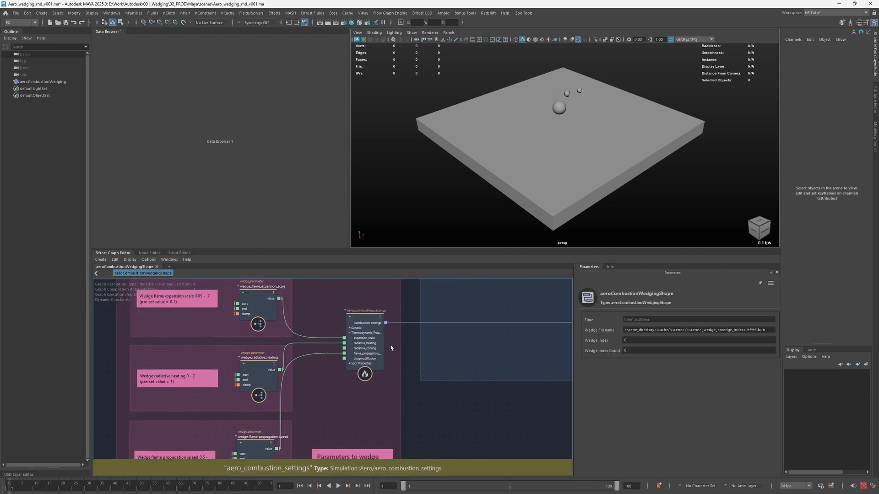
pyautogui.keyDown('alt'); pyautogui.moveTo(360, 320); pyautogui.dragTo(364, 439, button='middle'); pyautogui.keyUp('alt')
pyautogui.press('a')
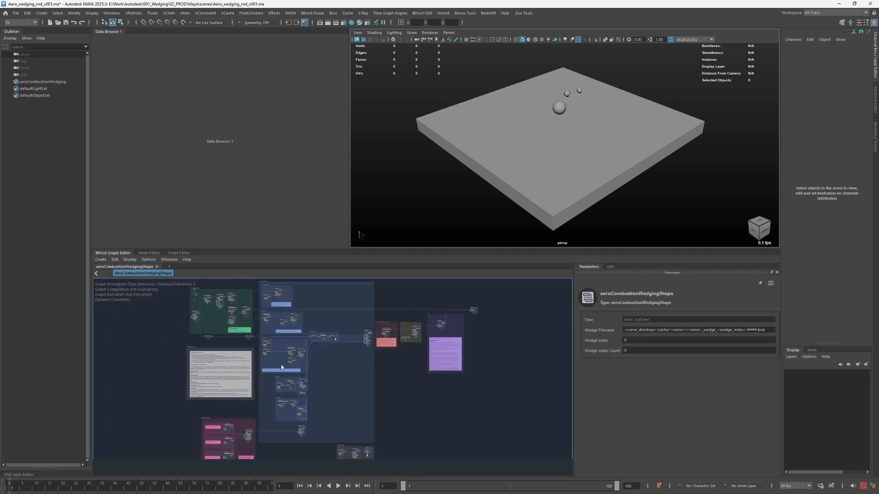
pyautogui.scroll(5, 346, 360)
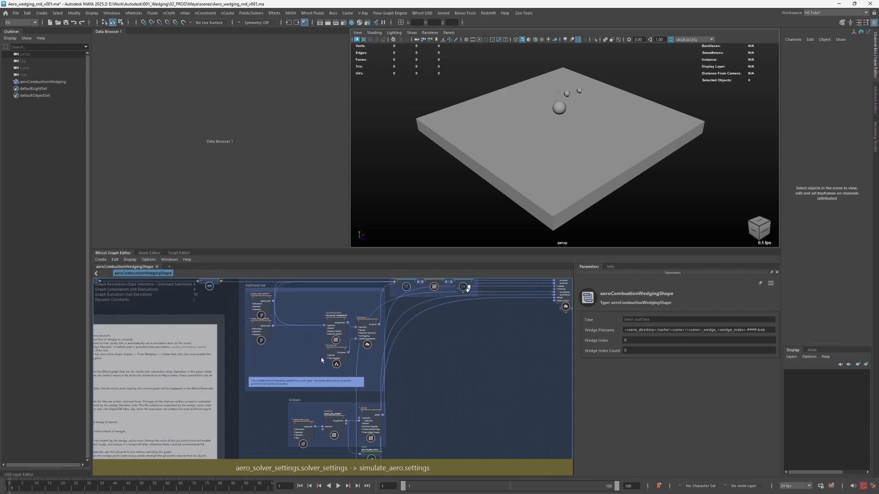
pyautogui.scroll(1, 359, 343)
pyautogui.scroll(2, 379, 328)
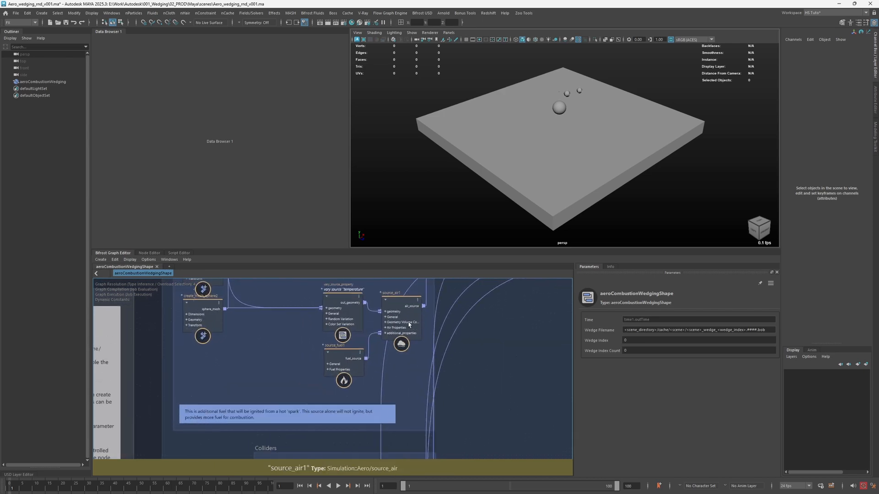
pyautogui.click(385, 329)
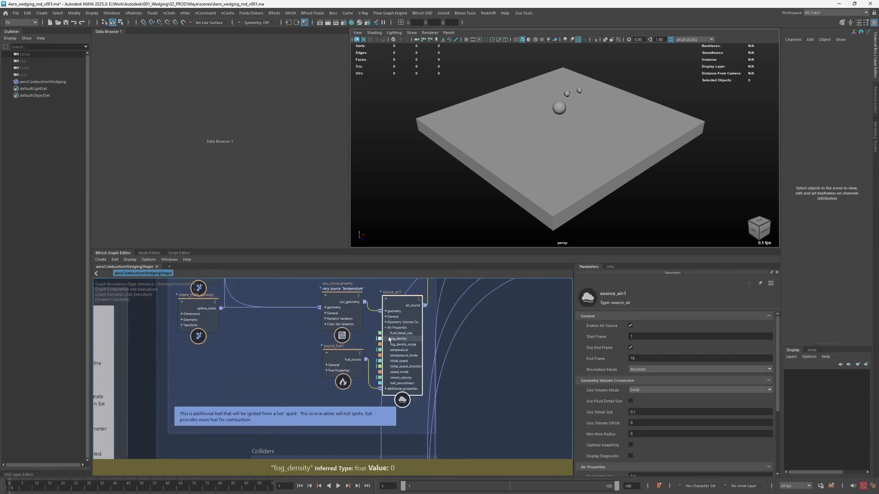
pyautogui.rightClick(399, 334)
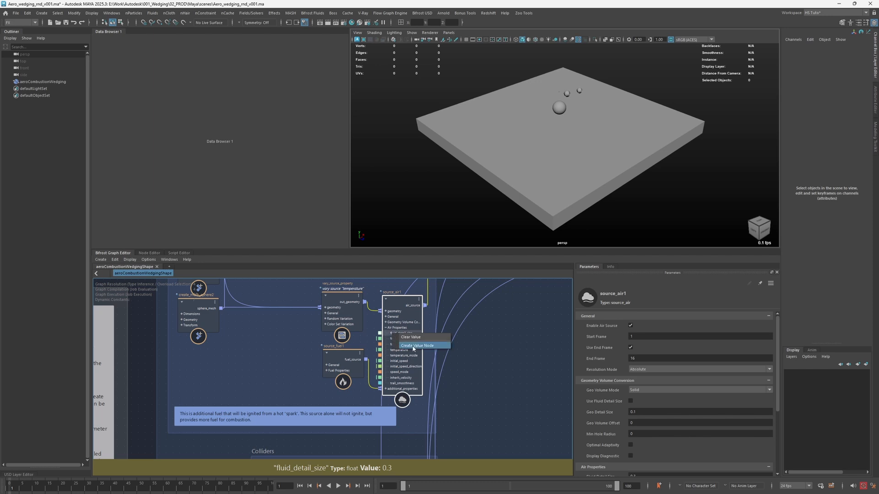
pyautogui.click(412, 347)
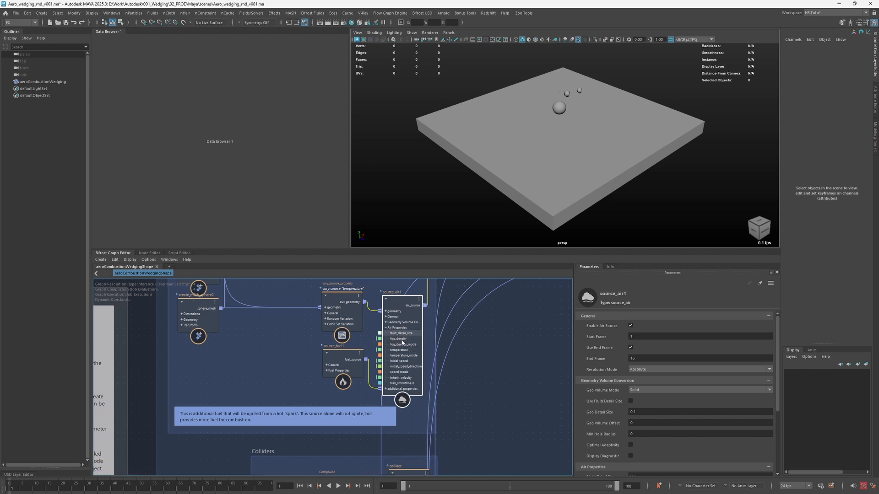
# - Connect the value node's output to fluid_detail_size on the air sources in The spark and Fuel from particles sections as well
pyautogui.moveTo(332, 322)
pyautogui.mouseDown()
pyautogui.moveTo(271, 355)
pyautogui.moveTo(300, 308)
pyautogui.moveTo(298, 284)
pyautogui.moveTo(295, 293)
pyautogui.moveTo(330, 311)
pyautogui.mouseUp()
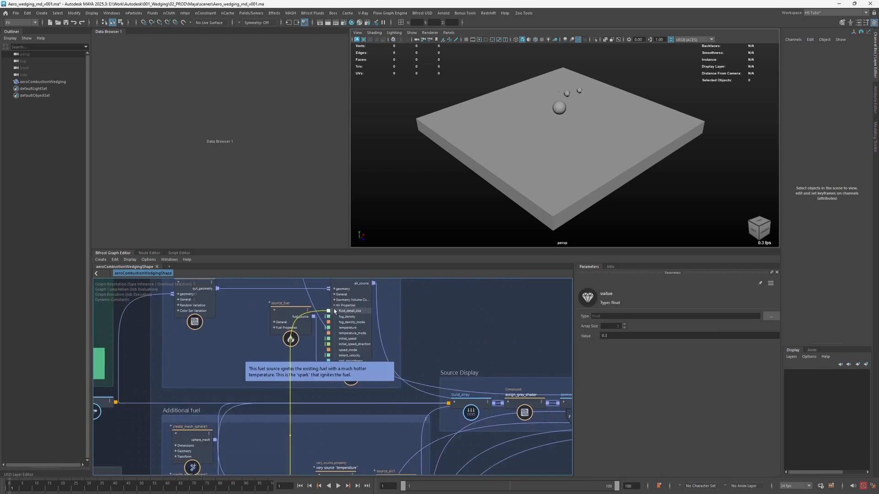
pyautogui.click(334, 305)
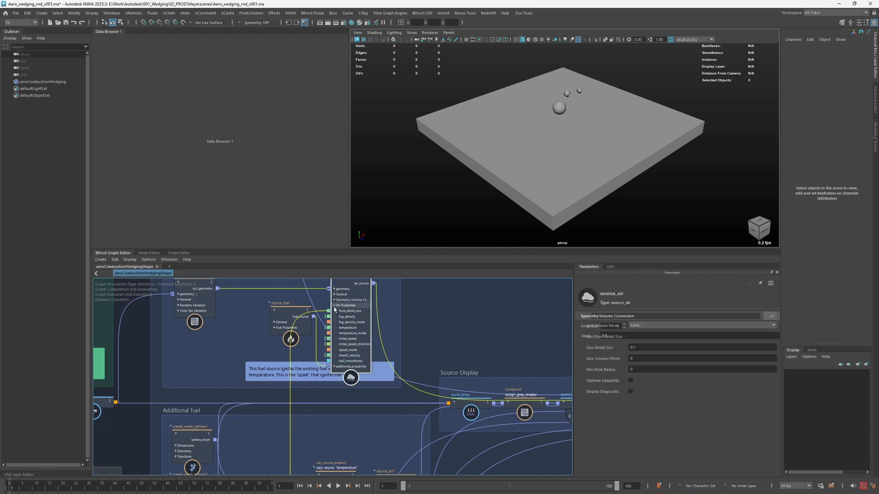
pyautogui.keyDown('alt'); pyautogui.moveTo(295, 406); pyautogui.dragTo(342, 372, button='middle'); pyautogui.keyUp('alt')
pyautogui.click(305, 418)
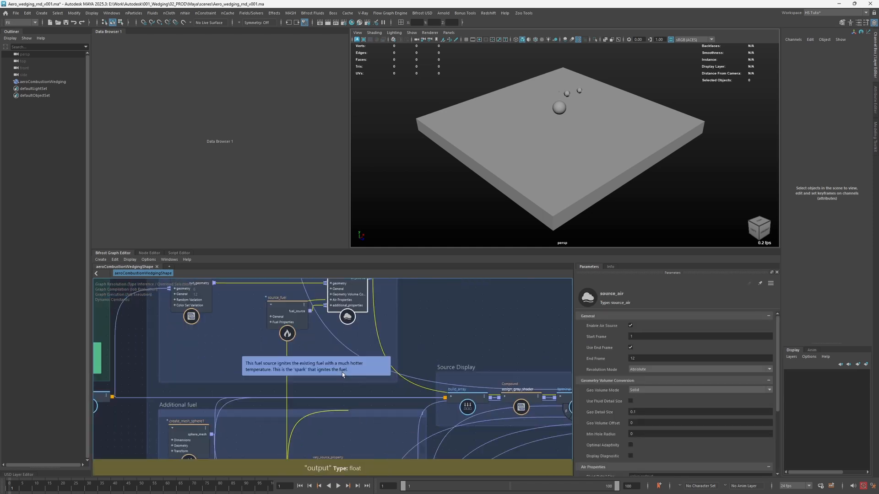
pyautogui.keyDown('alt'); pyautogui.moveTo(311, 286); pyautogui.dragTo(362, 437, button='middle'); pyautogui.keyUp('alt')
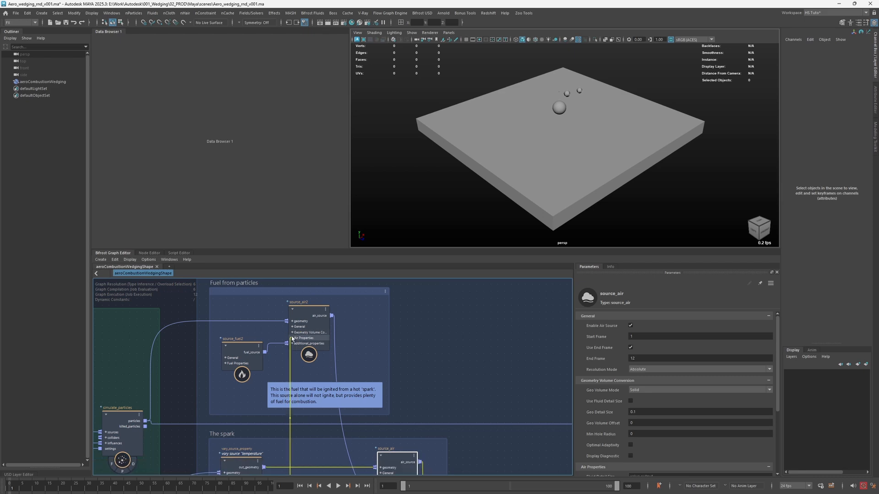
pyautogui.click(288, 343)
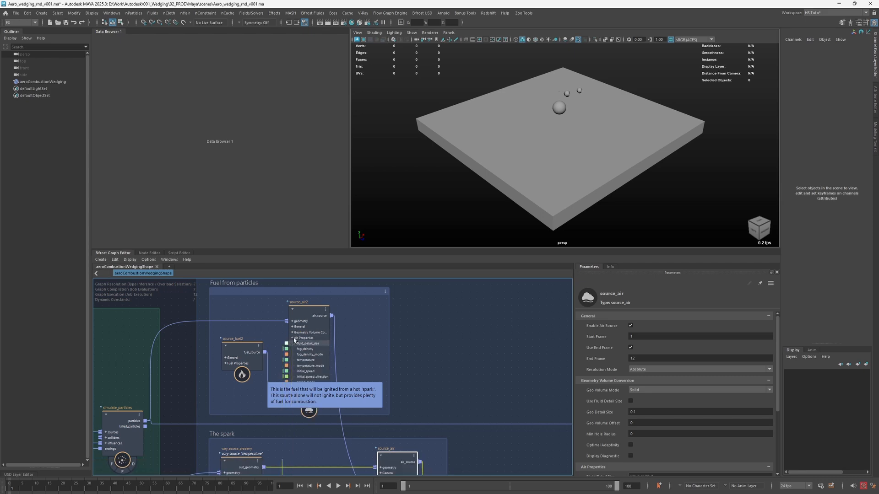
pyautogui.click(293, 337)
# - Set the shared fluid_detail_size value node to 0.4 and reposition it slightly in the Additional fuel section
pyautogui.keyDown('alt'); pyautogui.moveTo(343, 430); pyautogui.dragTo(412, 155, button='middle'); pyautogui.keyUp('alt')
pyautogui.click(400, 352)
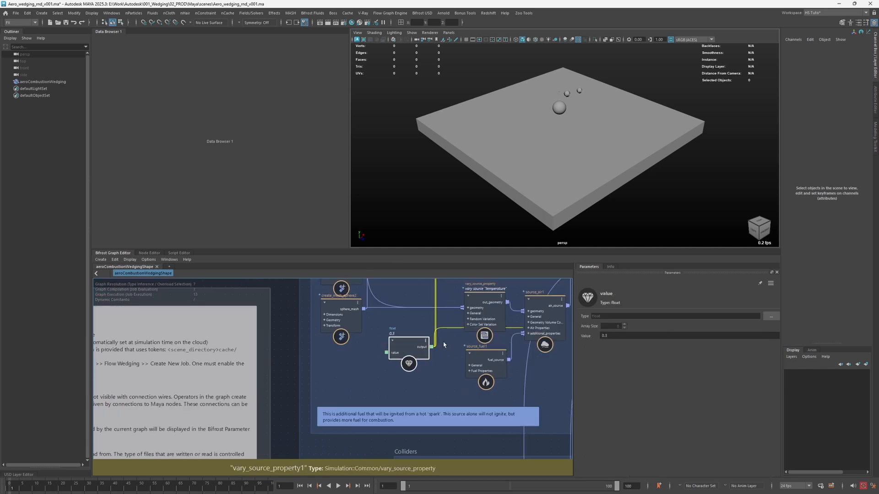
pyautogui.keyDown('alt'); pyautogui.moveTo(444, 344); pyautogui.dragTo(430, 351, button='middle'); pyautogui.keyUp('alt')
pyautogui.doubleClick(634, 335)
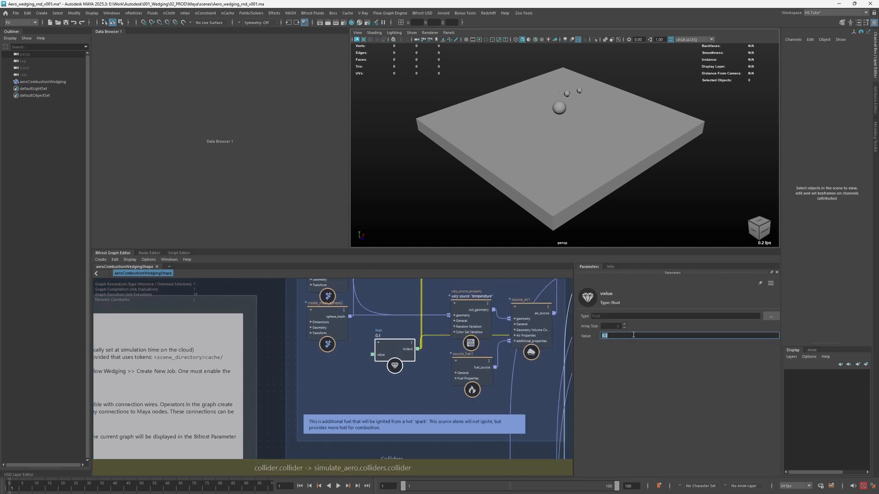
pyautogui.click(415, 316)
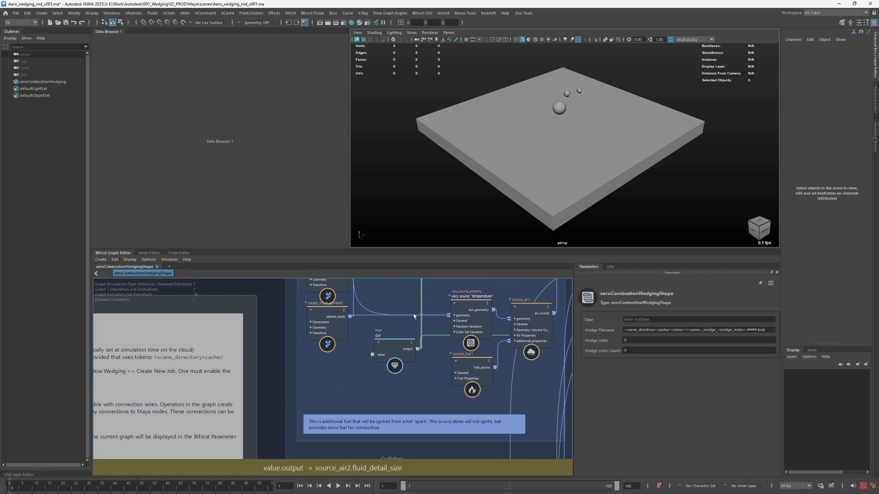
pyautogui.moveTo(400, 359); pyautogui.dragTo(397, 345)
pyautogui.click(430, 365)
# - Inspect the component and property list of erase_component_properties in the Remove Attributes for caching section
pyautogui.keyDown('alt'); pyautogui.moveTo(560, 317); pyautogui.dragTo(400, 344, button='middle'); pyautogui.keyUp('alt')
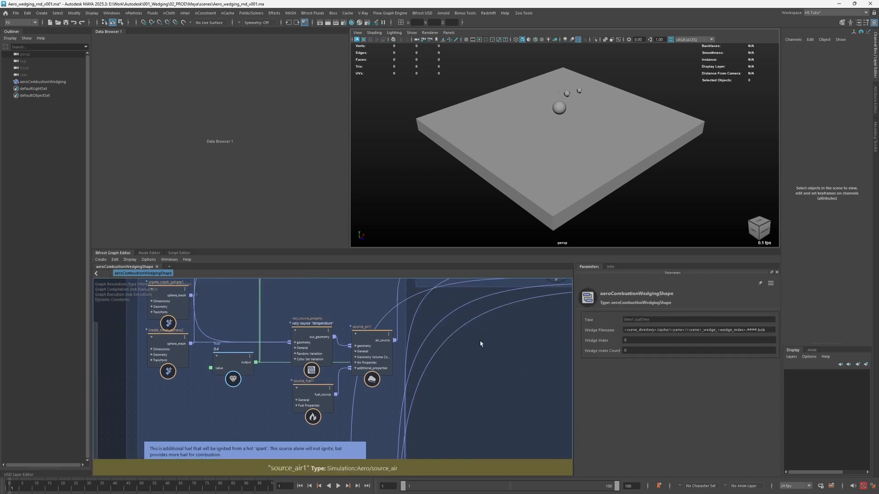
pyautogui.scroll(-1, 480, 343)
pyautogui.keyDown('alt'); pyautogui.moveTo(510, 332); pyautogui.dragTo(401, 356, button='middle'); pyautogui.keyUp('alt')
pyautogui.scroll(-2, 414, 357)
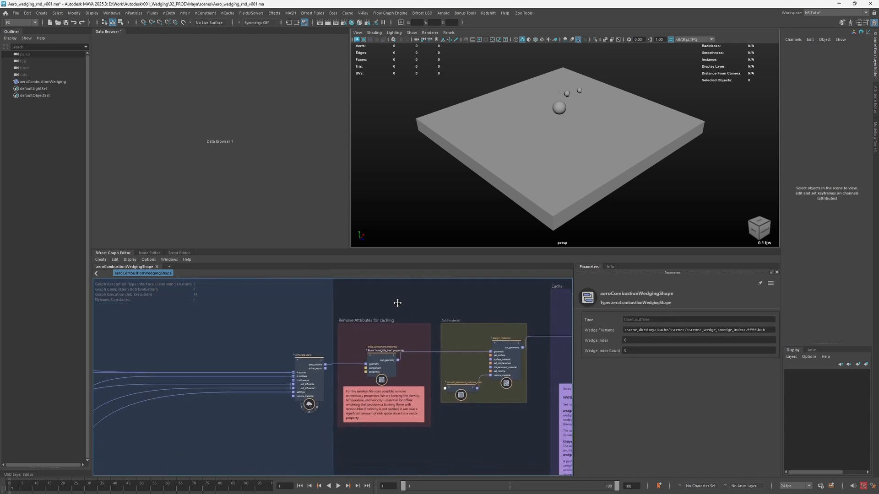
pyautogui.keyDown('alt'); pyautogui.moveTo(396, 304); pyautogui.dragTo(379, 299, button='middle'); pyautogui.keyUp('alt')
pyautogui.moveTo(374, 323); pyautogui.dragTo(375, 316)
pyautogui.moveTo(362, 351); pyautogui.dragTo(361, 346)
pyautogui.moveTo(296, 356); pyautogui.dragTo(290, 354)
pyautogui.click(363, 340)
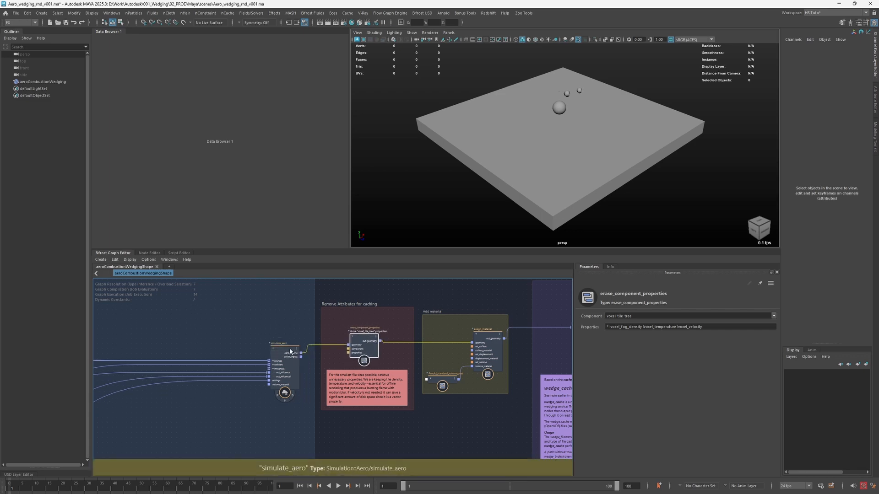
pyautogui.click(643, 328)
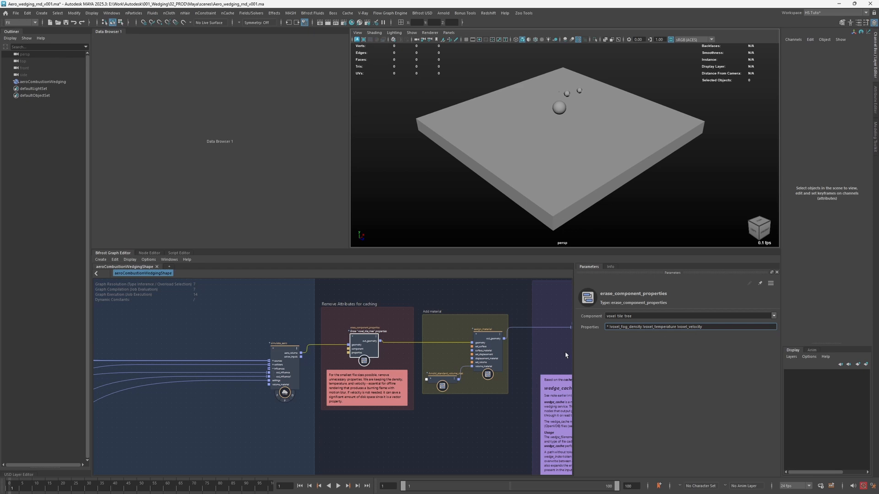
# - Shift the Add material section and the wedge_cache1 node in the Cache section slightly
pyautogui.click(497, 309)
pyautogui.keyDown('alt'); pyautogui.moveTo(497, 309); pyautogui.dragTo(424, 317, button='middle'); pyautogui.keyUp('alt')
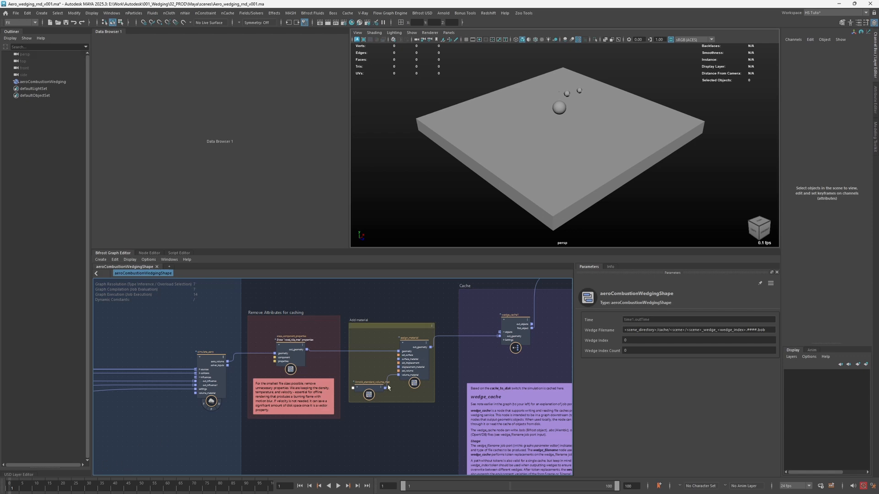
pyautogui.keyDown('alt'); pyautogui.moveTo(435, 293); pyautogui.dragTo(334, 303, button='middle'); pyautogui.keyUp('alt')
pyautogui.keyDown('alt'); pyautogui.moveTo(530, 159); pyautogui.dragTo(531, 146); pyautogui.keyUp('alt')
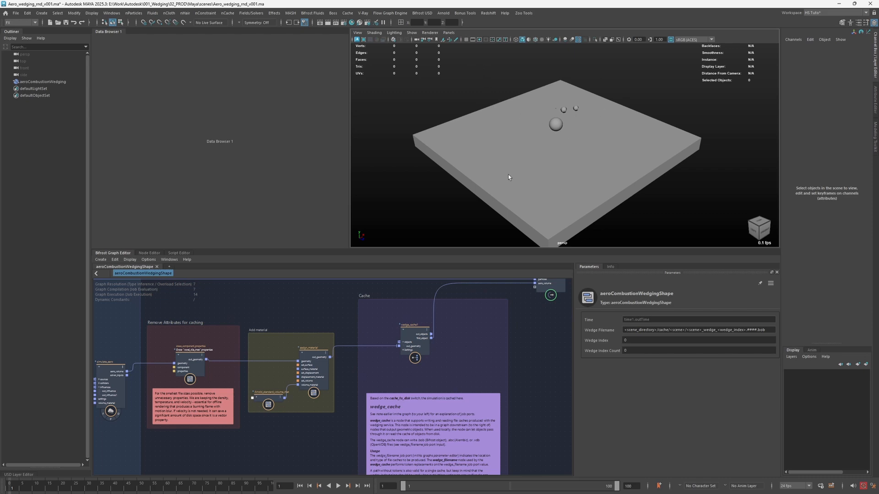
pyautogui.keyDown('alt'); pyautogui.moveTo(555, 145); pyautogui.dragTo(501, 87); pyautogui.keyUp('alt')
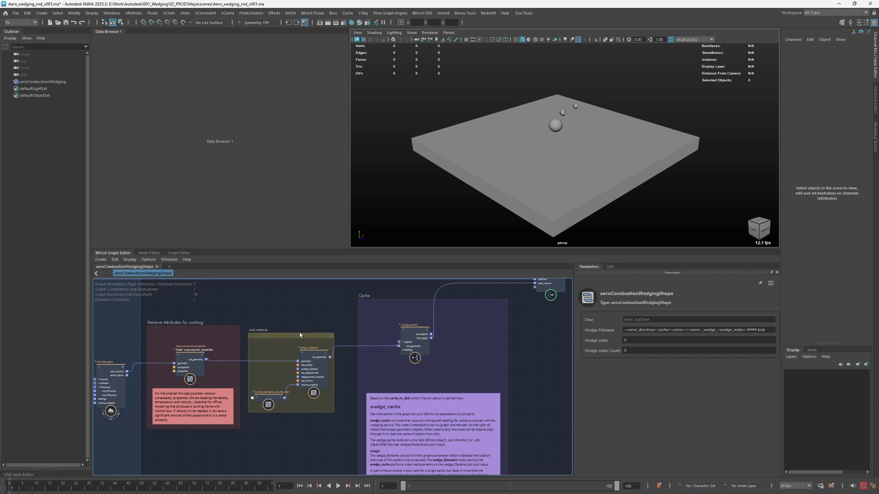
pyautogui.moveTo(297, 340); pyautogui.dragTo(301, 335)
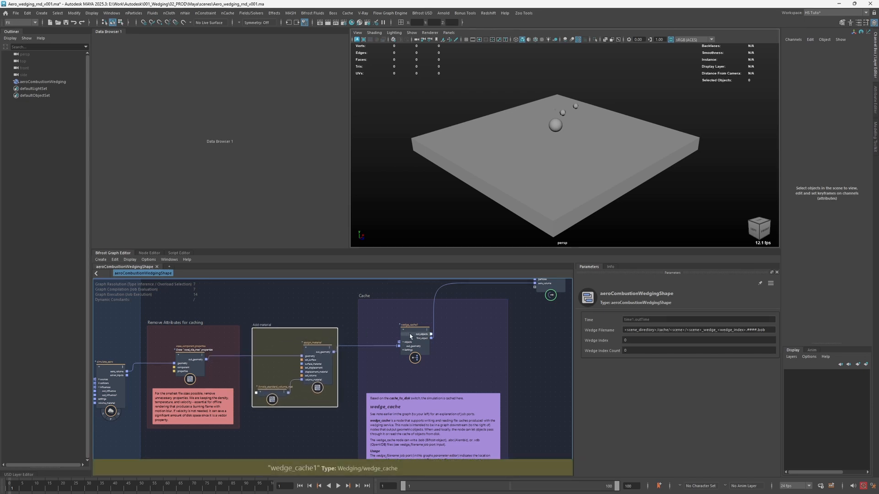
pyautogui.moveTo(409, 335); pyautogui.dragTo(404, 340)
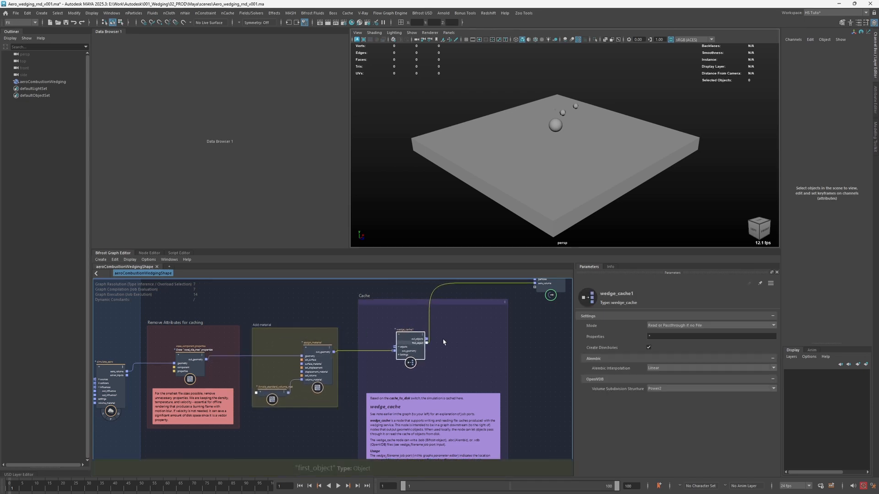
# - Check the graph's Wedge Filename pattern and the settings of the assign_material node
pyautogui.click(528, 331)
pyautogui.moveTo(528, 332)
pyautogui.mouseDown(button='middle')
pyautogui.moveTo(494, 330)
pyautogui.moveTo(530, 343)
pyautogui.mouseUp(button='middle')
pyautogui.doubleClick(760, 330)
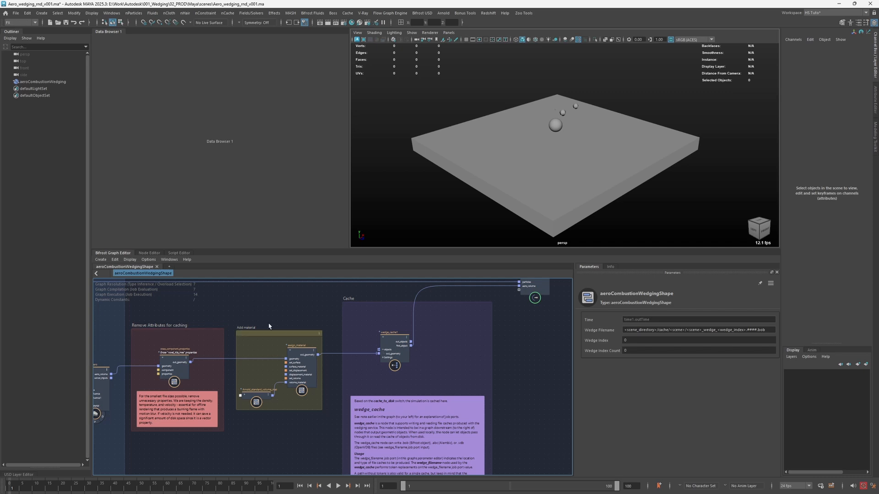
pyautogui.click(301, 361)
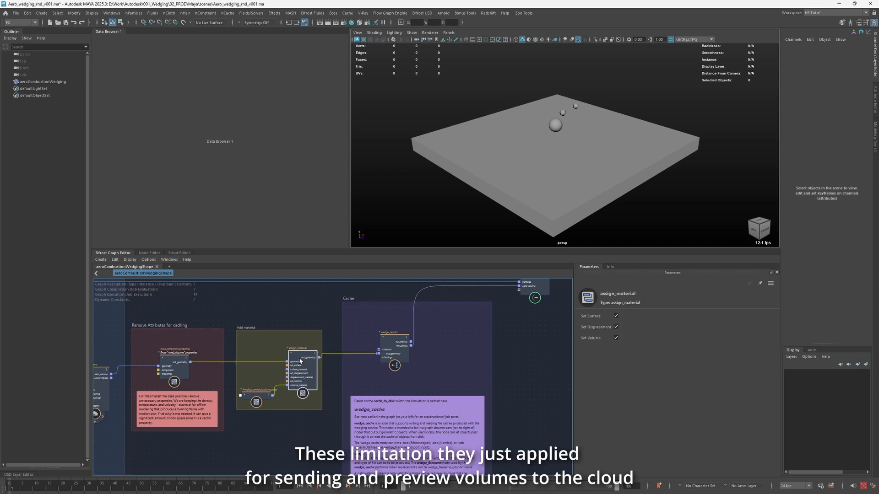
pyautogui.click(520, 334)
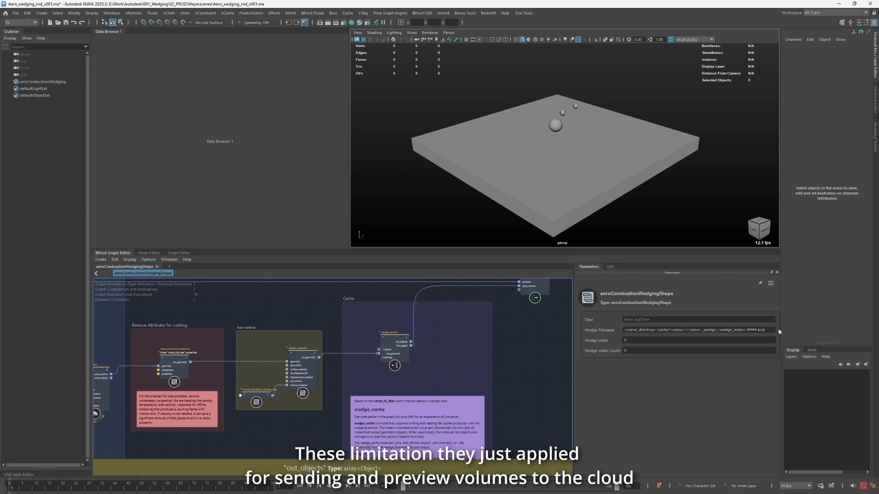
# - Look at the Flow Wedging (Technology Preview) entry of Flow Graph Engine without starting a job
pyautogui.click(390, 13)
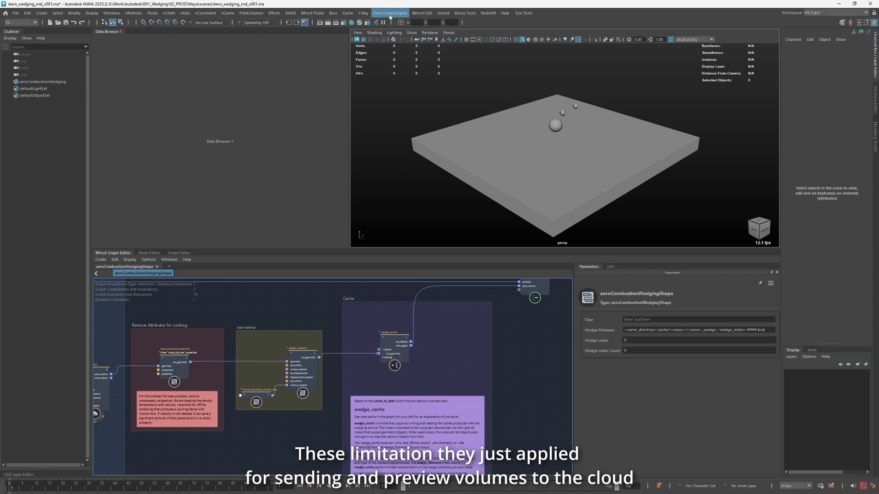
pyautogui.moveTo(422, 29)
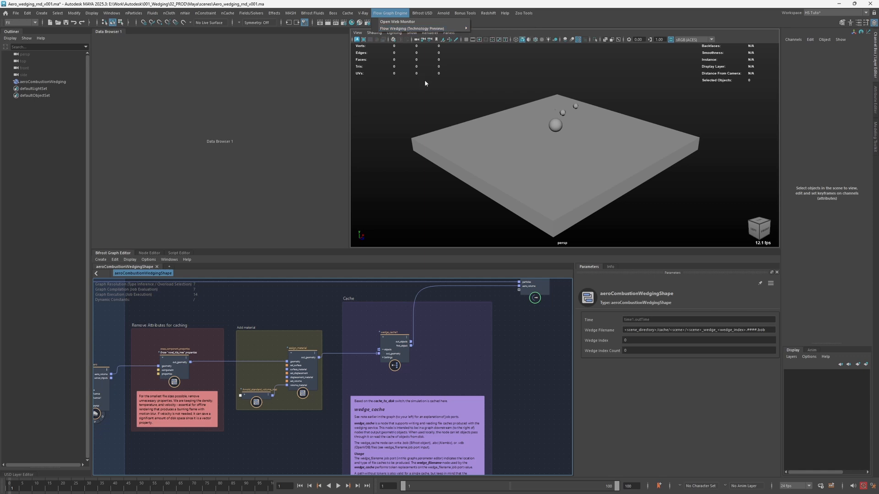
pyautogui.click(442, 163)
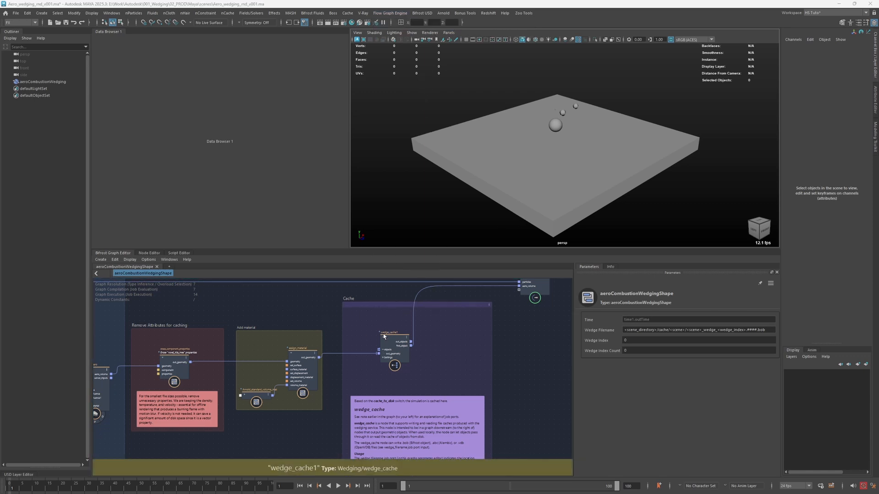
# - Add a terminal node below the output node
pyautogui.click(395, 345)
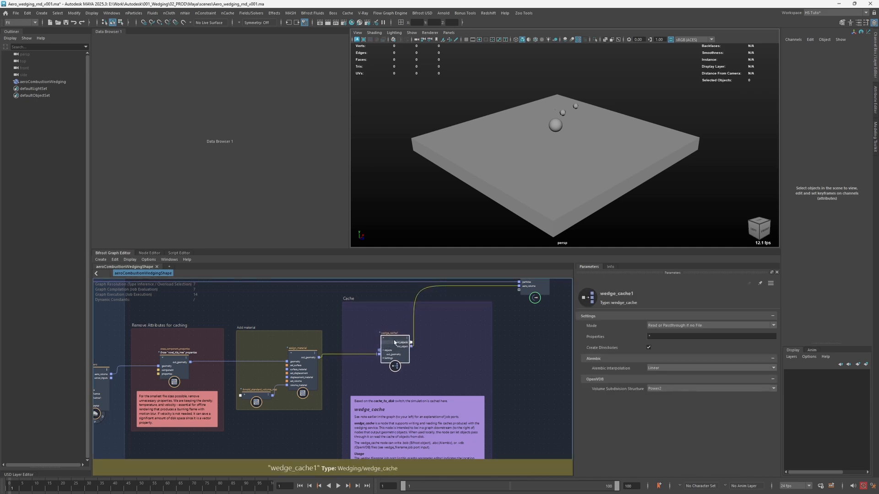
pyautogui.keyDown('alt'); pyautogui.moveTo(518, 308); pyautogui.dragTo(487, 340, button='middle'); pyautogui.keyUp('alt')
pyautogui.click(510, 319)
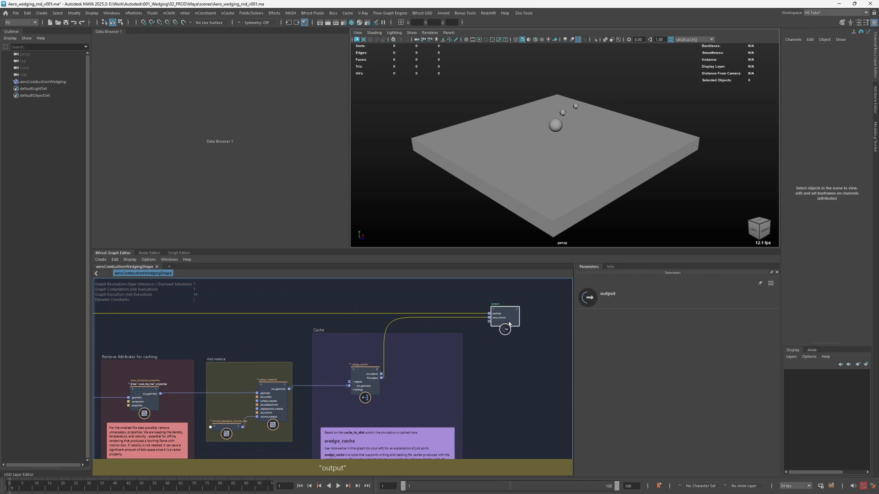
pyautogui.click(517, 347)
pyautogui.press('Tab')
pyautogui.write('ter')
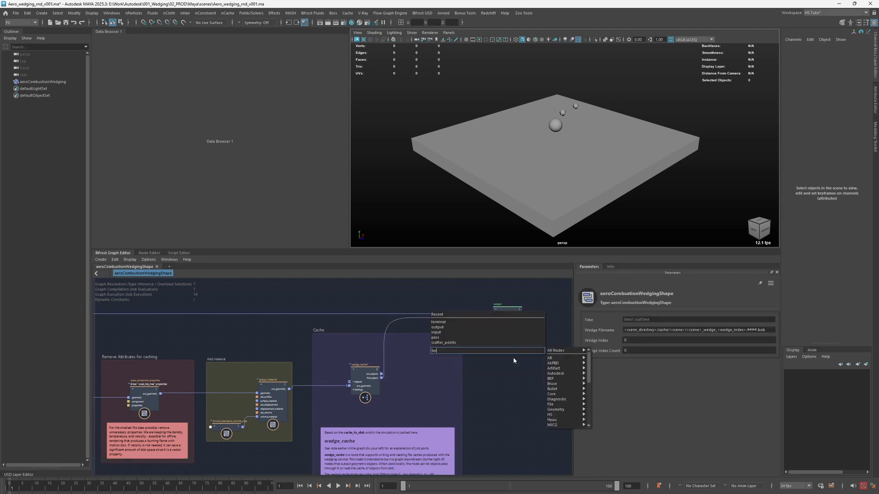
pyautogui.press('Return')
pyautogui.moveTo(519, 365); pyautogui.dragTo(516, 362)
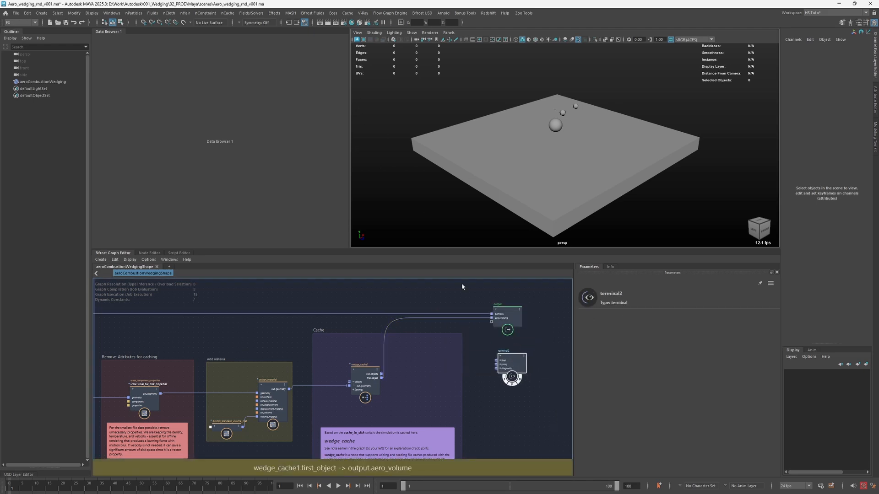
pyautogui.click(403, 339)
# - Check the fan-in option on wedge_cache1's objects input and nudge the node within the Cache section
pyautogui.scroll(3, 346, 398)
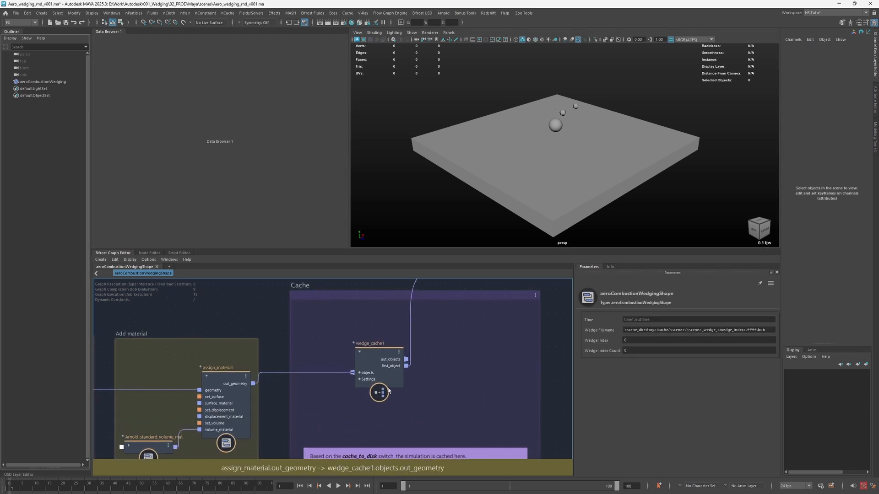
pyautogui.rightClick(364, 374)
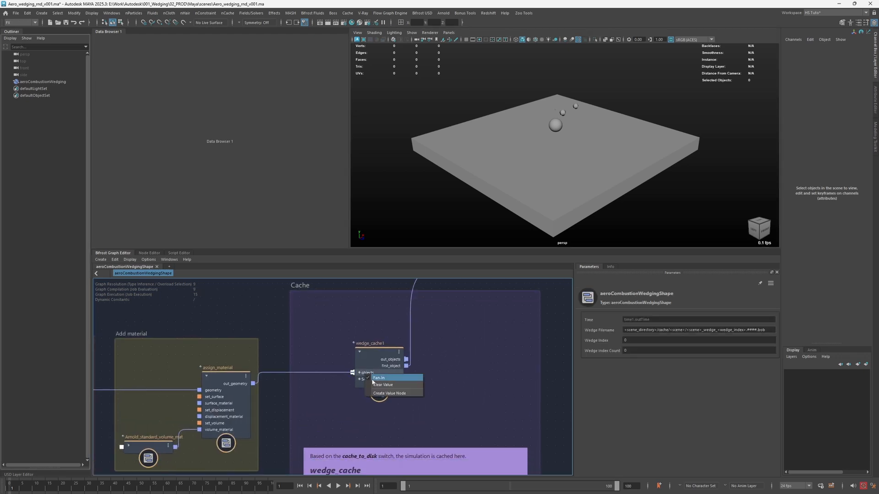
pyautogui.click(324, 360)
pyautogui.keyDown('alt'); pyautogui.moveTo(196, 315); pyautogui.dragTo(201, 320, button='middle'); pyautogui.keyUp('alt')
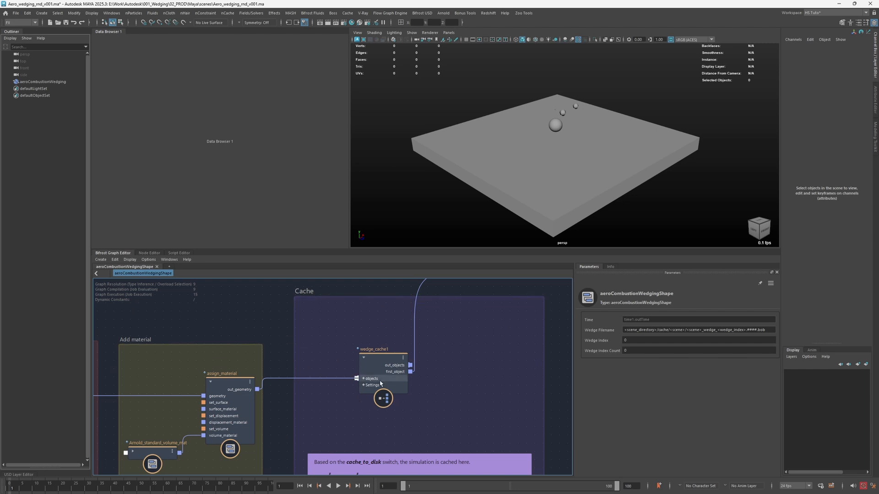
pyautogui.click(364, 381)
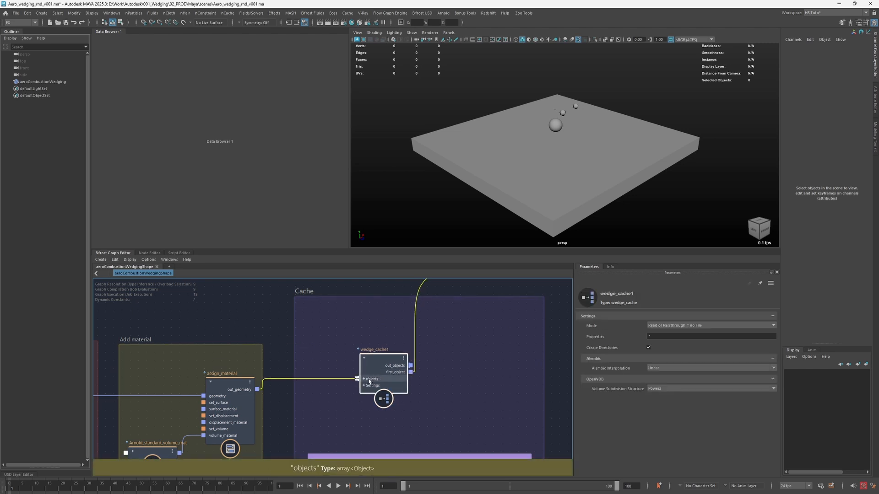
pyautogui.moveTo(374, 363); pyautogui.dragTo(384, 371)
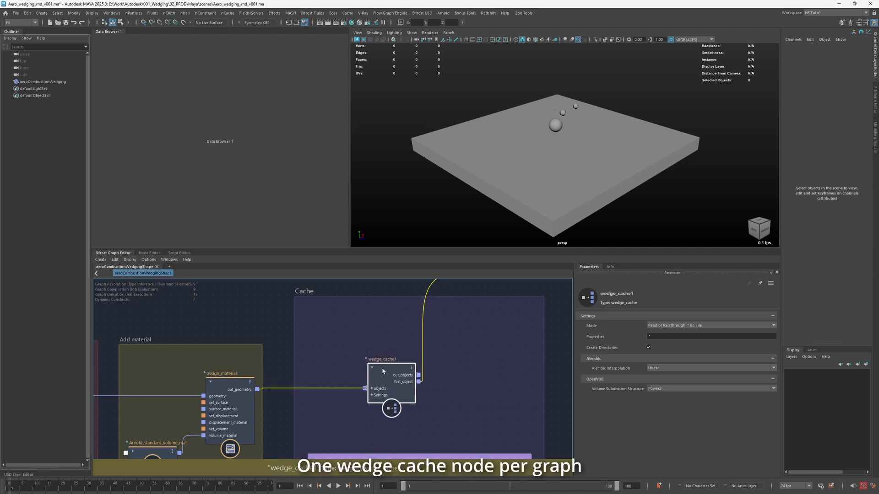
pyautogui.click(249, 313)
# - Review the Wedge Filename pattern, move the output node aside and add a wedge_filename node below it
pyautogui.keyDown('alt'); pyautogui.moveTo(546, 329); pyautogui.dragTo(519, 326, button='middle'); pyautogui.keyUp('alt')
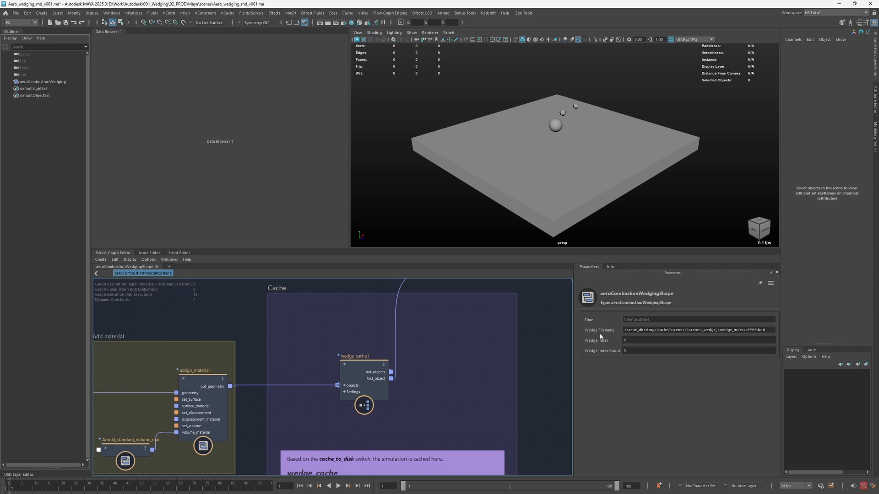
pyautogui.moveTo(624, 330); pyautogui.dragTo(780, 329)
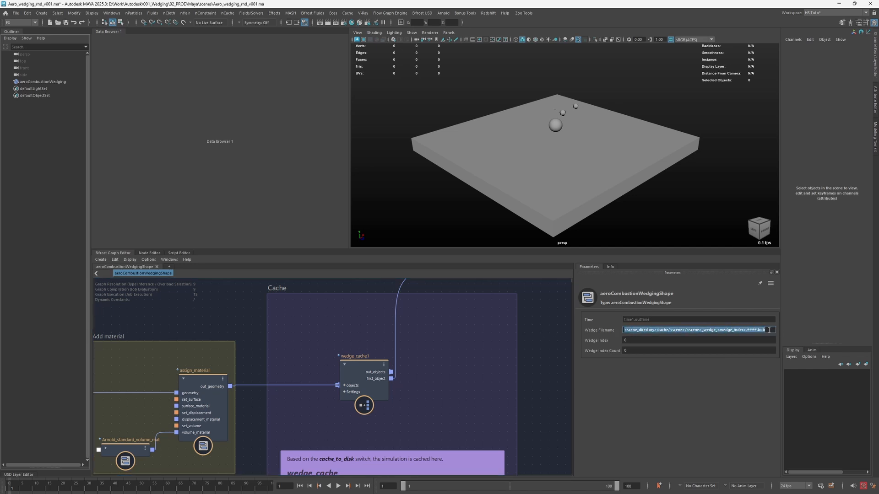
pyautogui.moveTo(542, 326); pyautogui.dragTo(423, 367, button='middle')
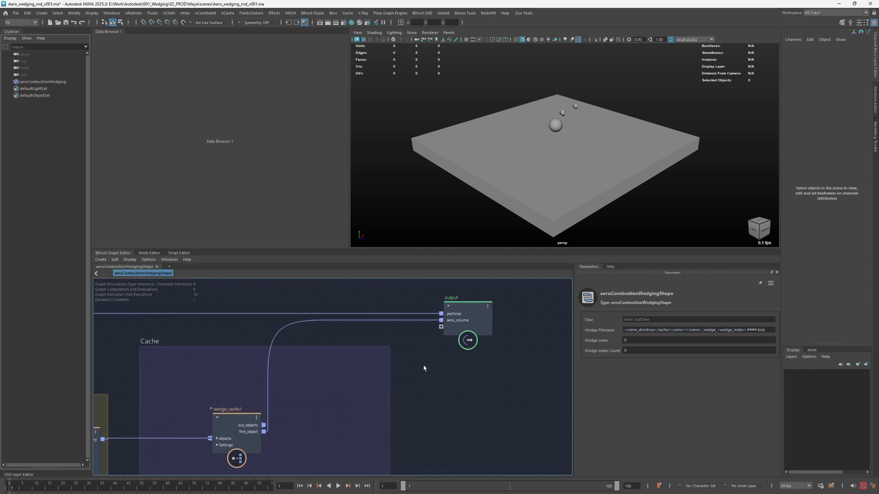
pyautogui.moveTo(462, 328); pyautogui.dragTo(515, 321)
pyautogui.click(461, 345)
pyautogui.press('Tab')
pyautogui.write('wedf')
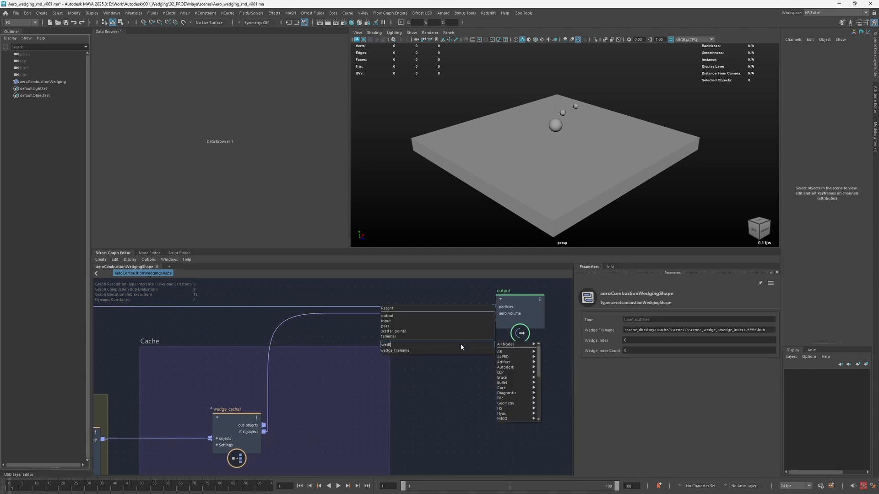
pyautogui.press('Down')
pyautogui.press('Return')
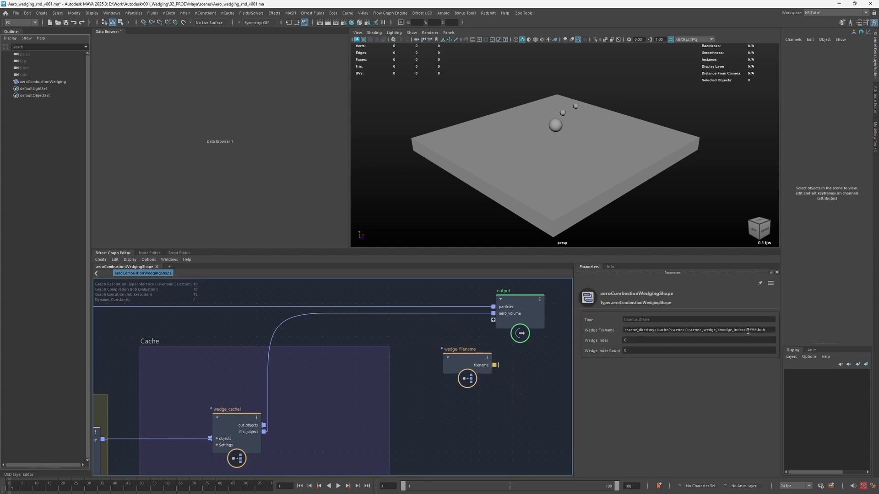
# - Connect wedge_filename's filename to a new port on the output node and move wedge_filename closer to the Cache section
pyautogui.moveTo(747, 332); pyautogui.dragTo(595, 333)
pyautogui.moveTo(489, 363); pyautogui.dragTo(493, 332)
pyautogui.moveTo(467, 364); pyautogui.dragTo(456, 379)
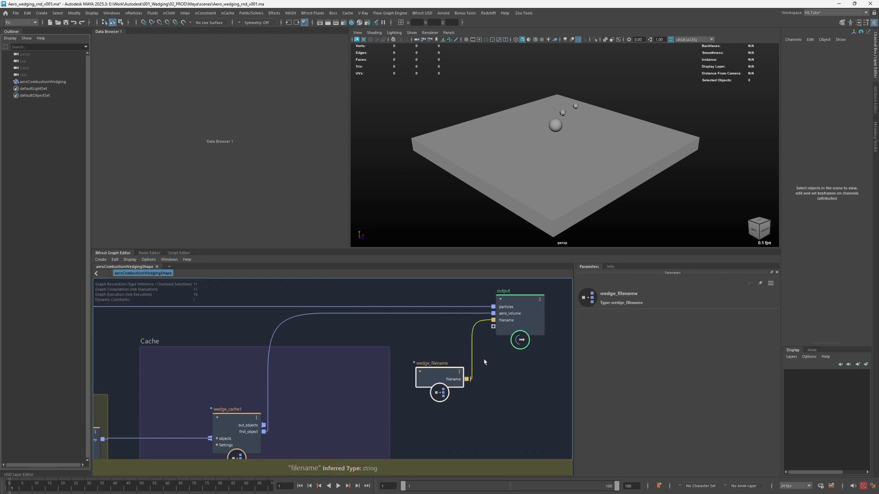
pyautogui.click(481, 356)
# - Add a watchpoint to the filename connection and place its readout below the wedge_filename node to examine the resolved cache path
pyautogui.keyDown('alt'); pyautogui.moveTo(512, 377); pyautogui.dragTo(356, 339, button='middle'); pyautogui.keyUp('alt')
pyautogui.moveTo(306, 303); pyautogui.dragTo(265, 368)
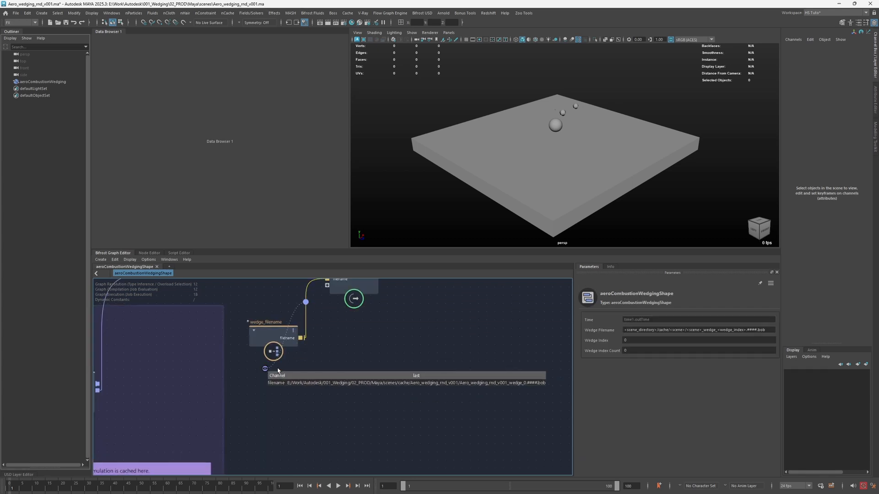
pyautogui.keyDown('alt'); pyautogui.moveTo(372, 361); pyautogui.dragTo(312, 338, button='middle'); pyautogui.keyUp('alt')
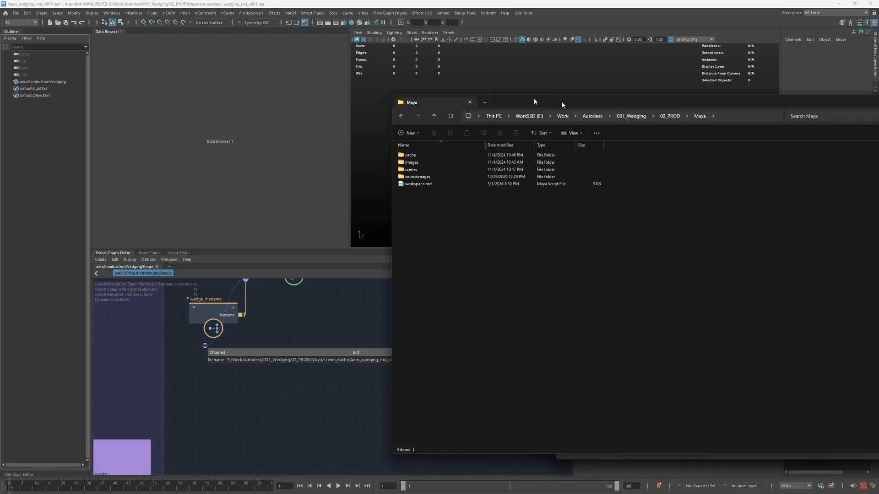
# - Bring up the Maya project folder in File Explorer and compare its scenes and cache folders with the resolved cache path
pyautogui.moveTo(533, 98); pyautogui.dragTo(415, 379)
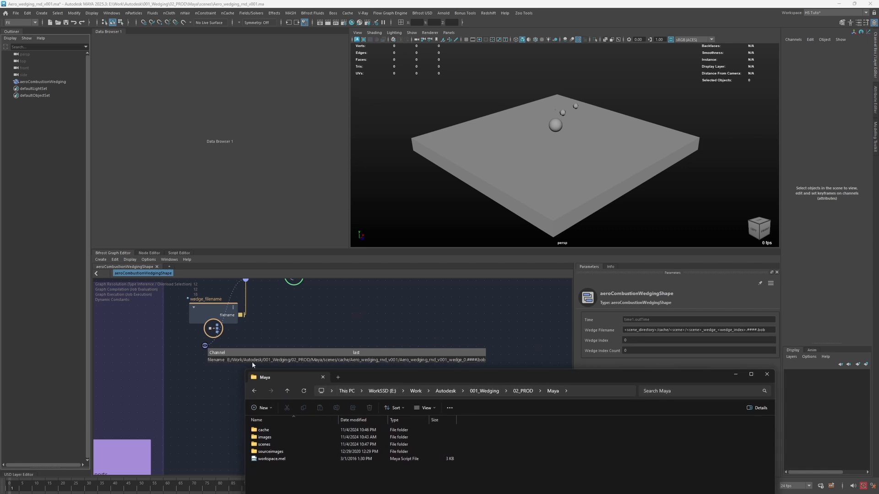
pyautogui.doubleClick(276, 445)
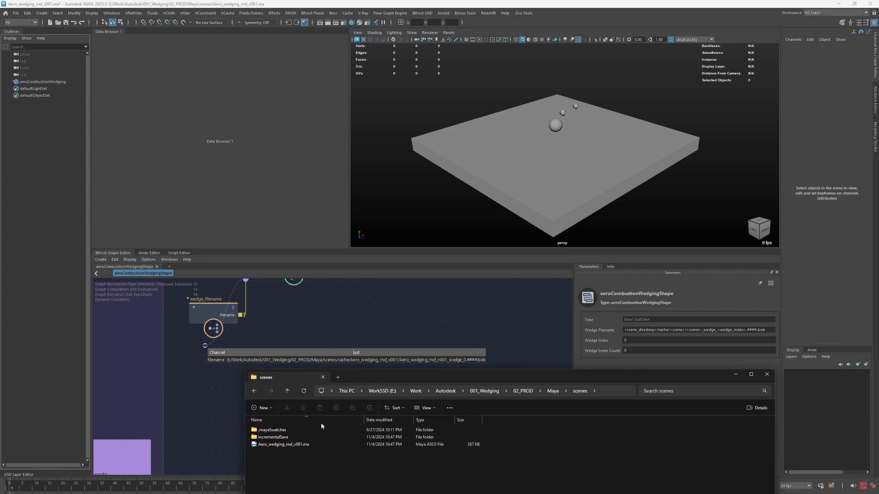
pyautogui.click(362, 361)
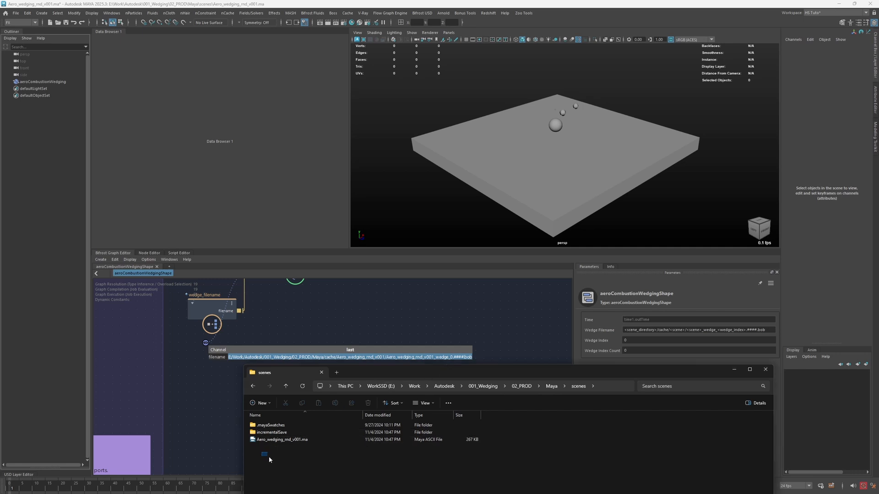
pyautogui.moveTo(269, 460); pyautogui.dragTo(306, 470)
pyautogui.click(550, 386)
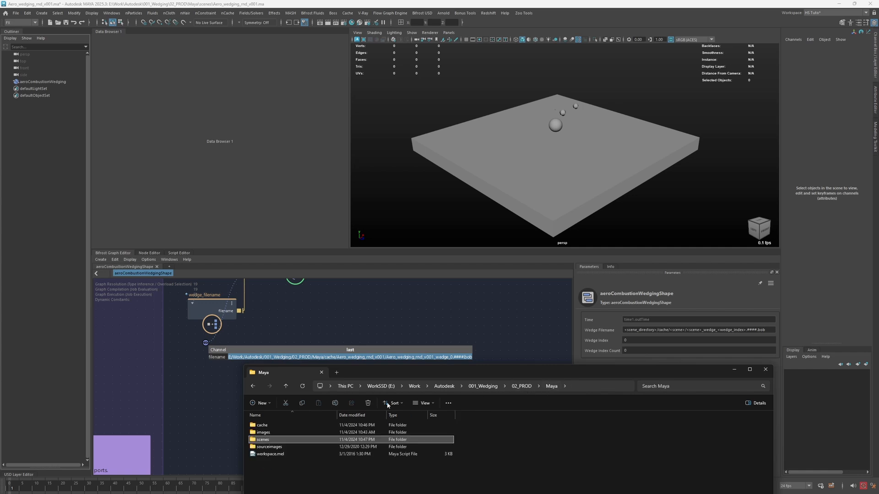
pyautogui.doubleClick(265, 426)
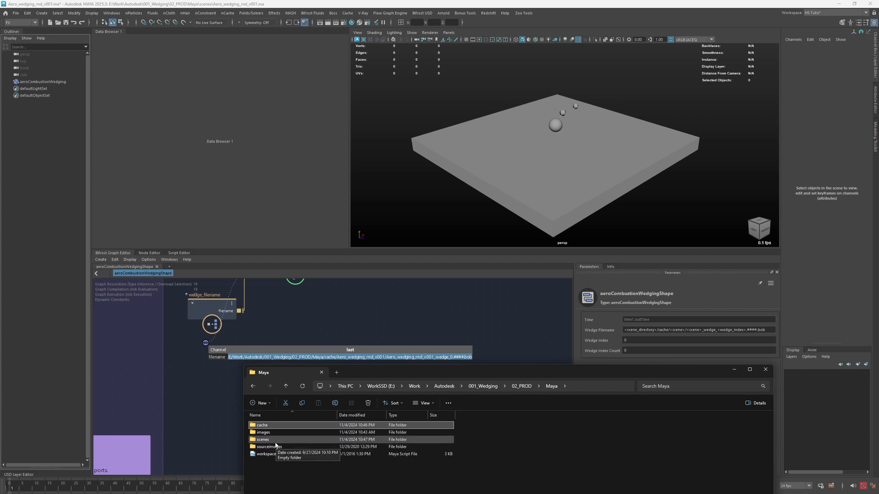
pyautogui.click(354, 335)
# - Add a scene_info node below wedge_filename, connect its scene_directory to the output's filename port and shift the node slightly
pyautogui.keyDown('alt'); pyautogui.moveTo(285, 327); pyautogui.dragTo(309, 369, button='middle'); pyautogui.keyUp('alt')
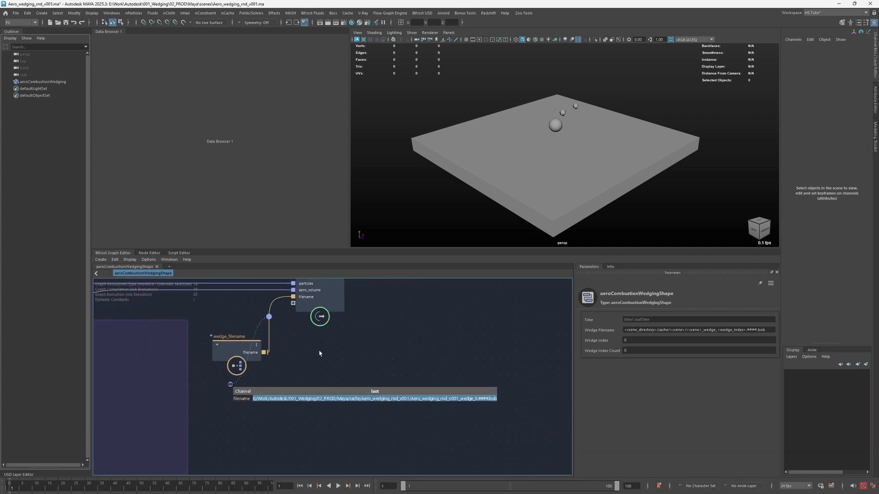
pyautogui.press('Tab')
pyautogui.write('sc')
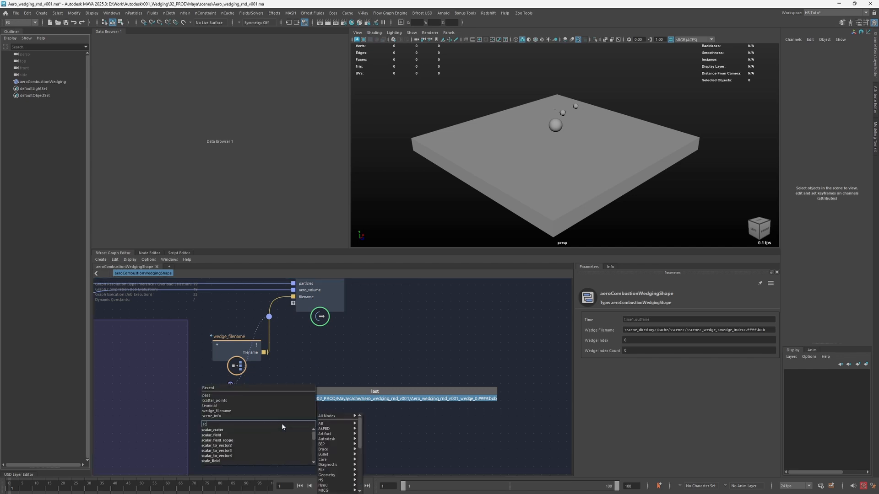
pyautogui.write('ene')
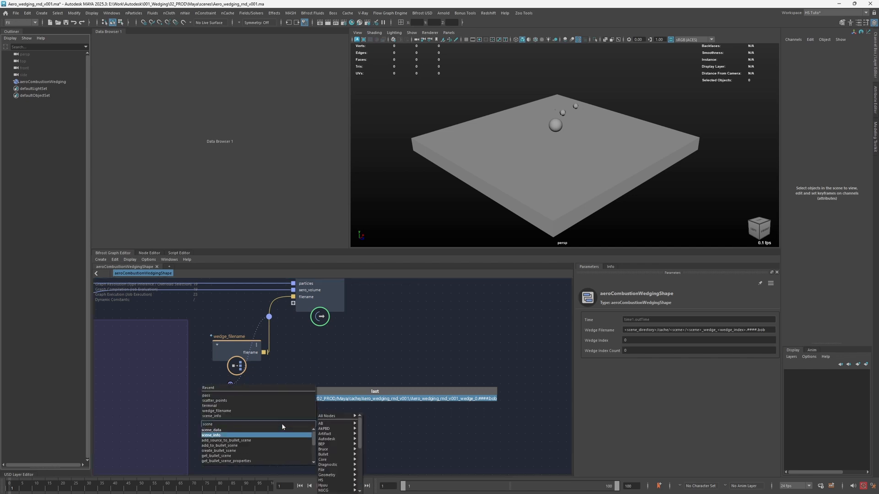
pyautogui.press('Return')
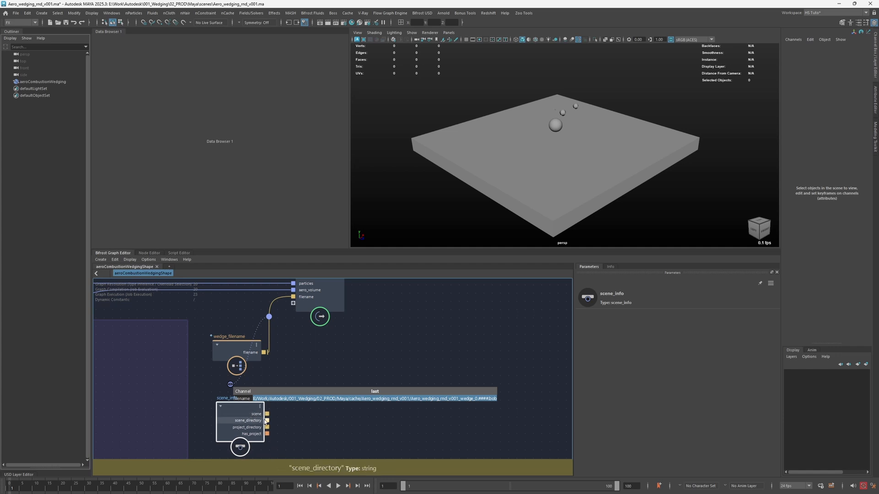
pyautogui.moveTo(265, 421); pyautogui.dragTo(295, 298)
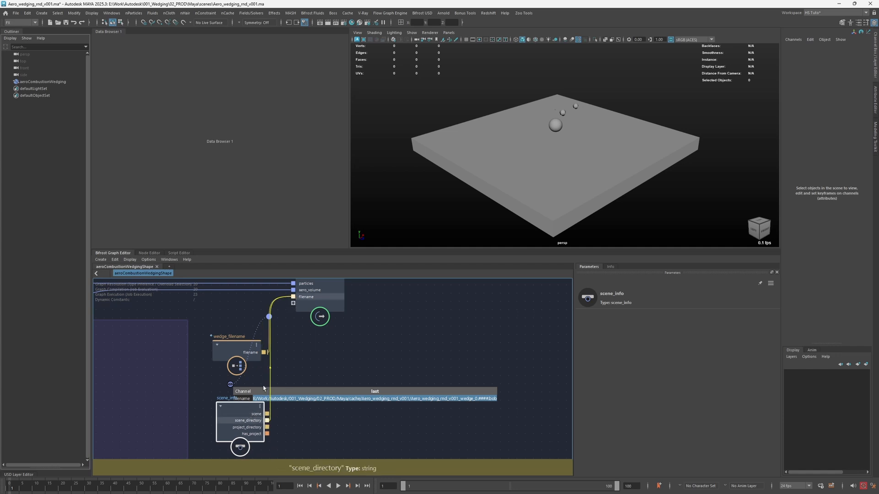
pyautogui.moveTo(249, 421); pyautogui.dragTo(262, 420)
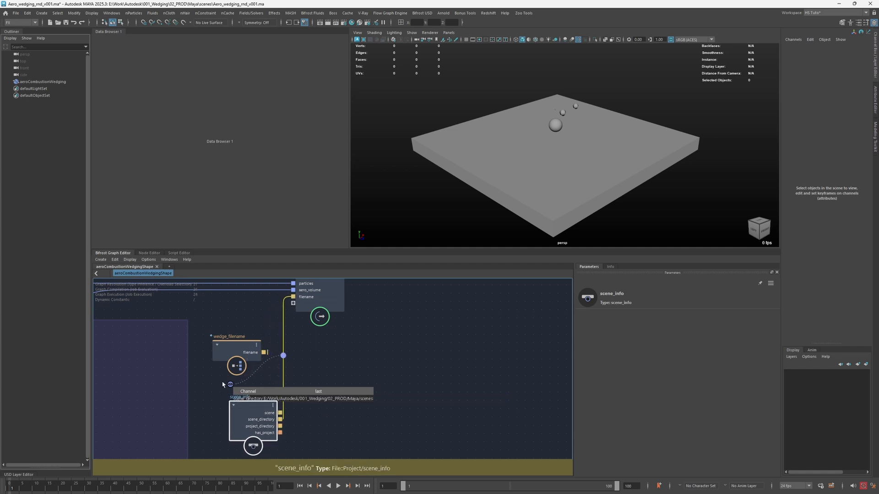
# - Move the watchpoint readout aside, examine the scene_directory path, and feed project_directory and scene in turn into the output's filename to compare their values
pyautogui.moveTo(231, 385); pyautogui.dragTo(321, 356)
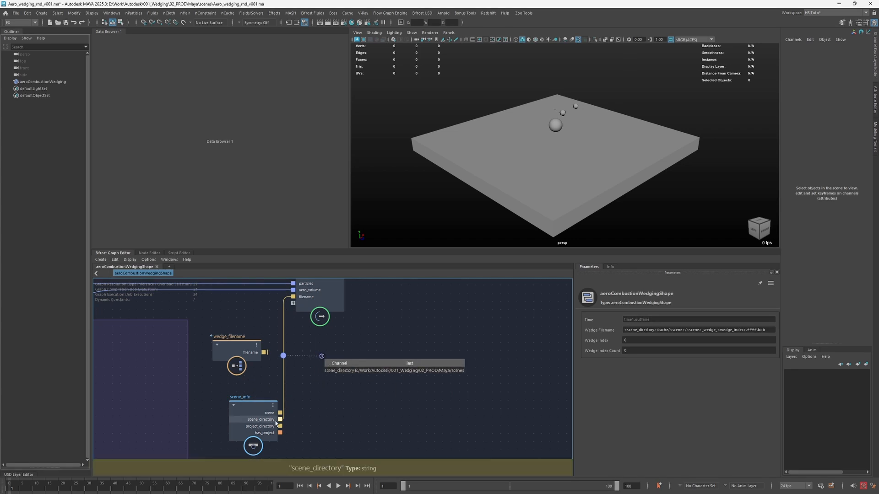
pyautogui.click(458, 371)
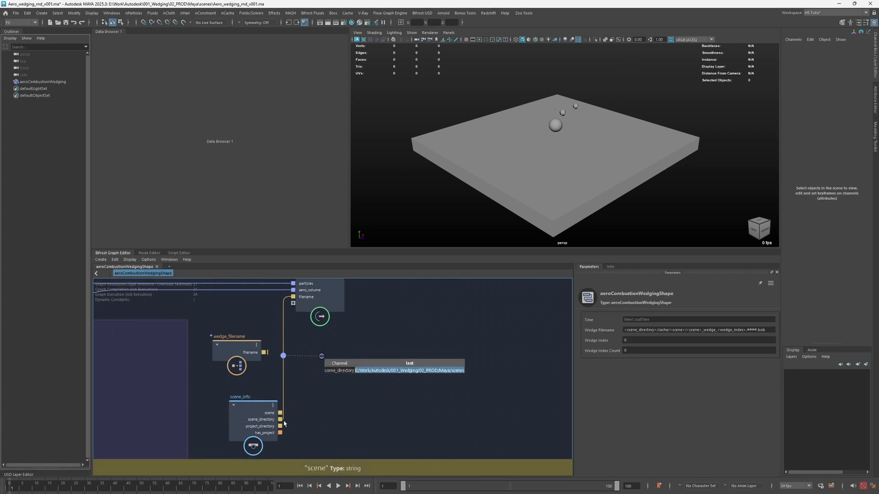
pyautogui.moveTo(280, 427); pyautogui.dragTo(293, 298)
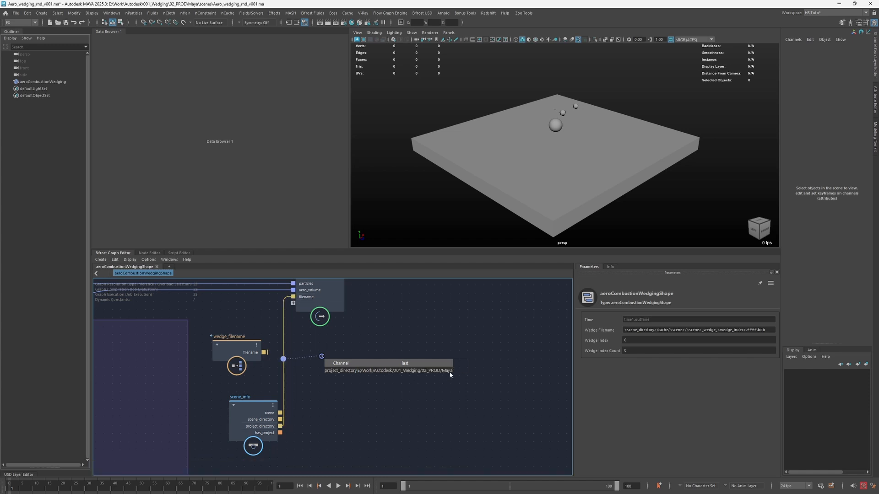
pyautogui.moveTo(280, 413); pyautogui.dragTo(286, 297)
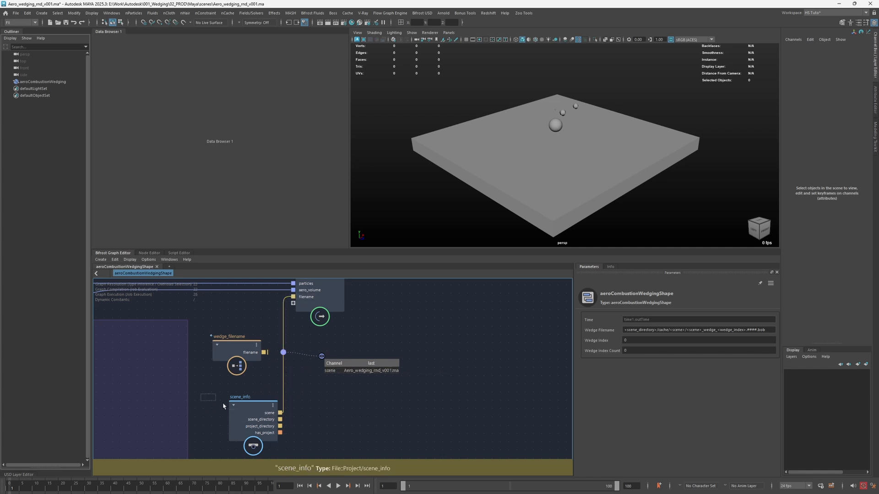
pyautogui.moveTo(200, 394); pyautogui.dragTo(306, 454)
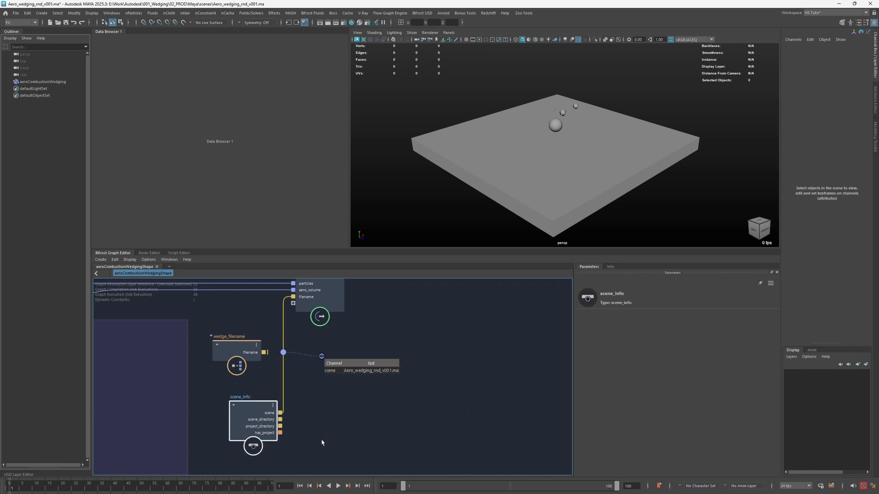
pyautogui.click(361, 419)
pyautogui.press('Tab')
pyautogui.write('fil')
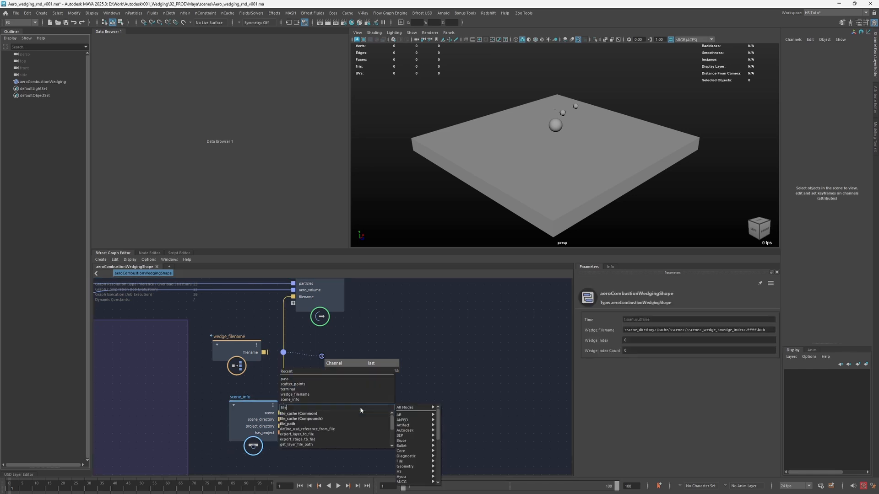
pyautogui.press('BackSpace')
pyautogui.press('BackSpace')
pyautogui.press('BackSpace')
pyautogui.write('read')
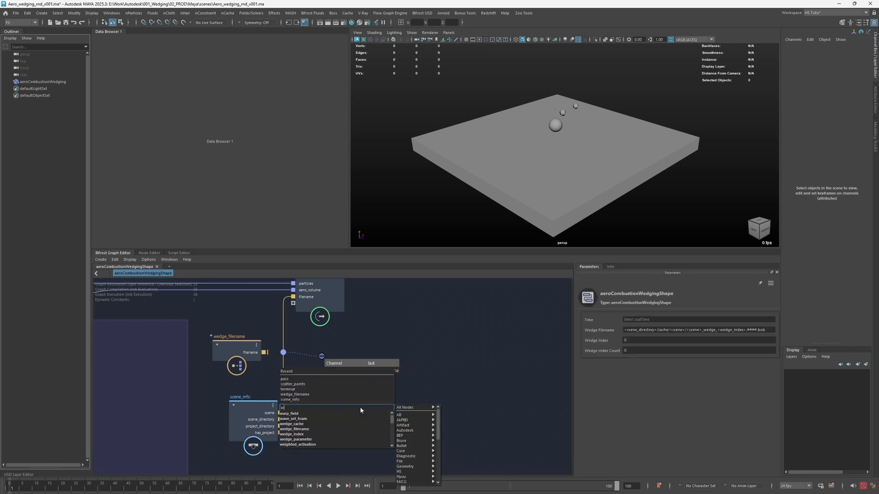
pyautogui.press('Down')
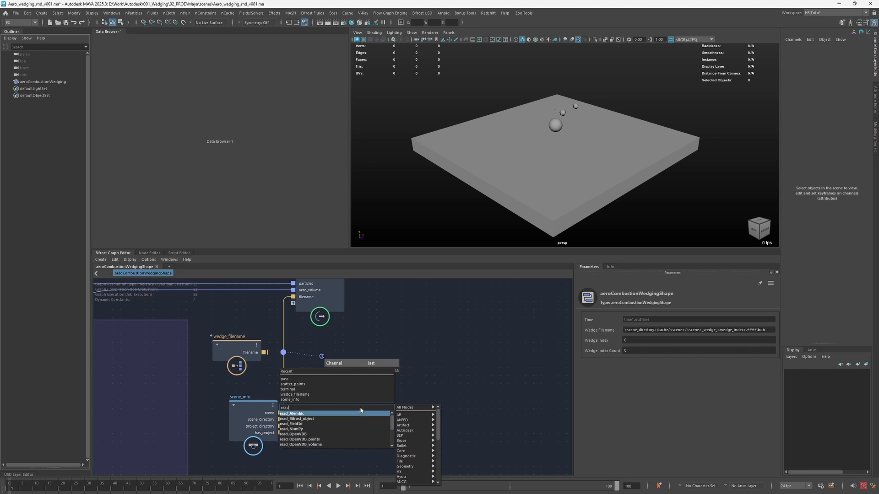
# - Check the commands for setting the project and reconnect scene_info's project_directory to the output's filename port
pyautogui.moveTo(254, 402); pyautogui.dragTo(258, 402)
pyautogui.click(16, 14)
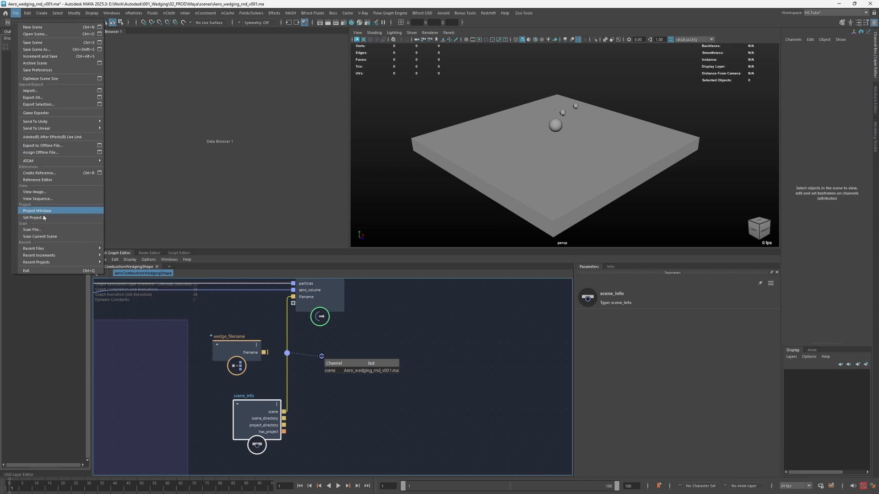
pyautogui.click(36, 298)
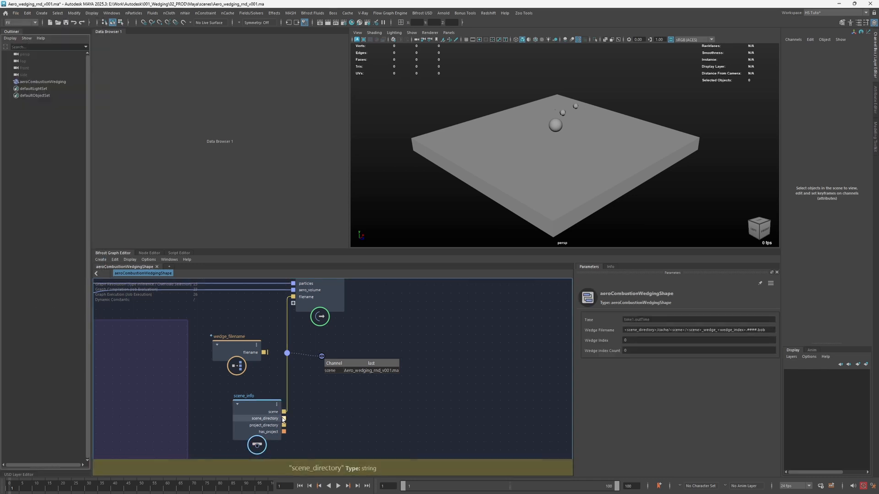
pyautogui.moveTo(284, 426); pyautogui.dragTo(292, 303)
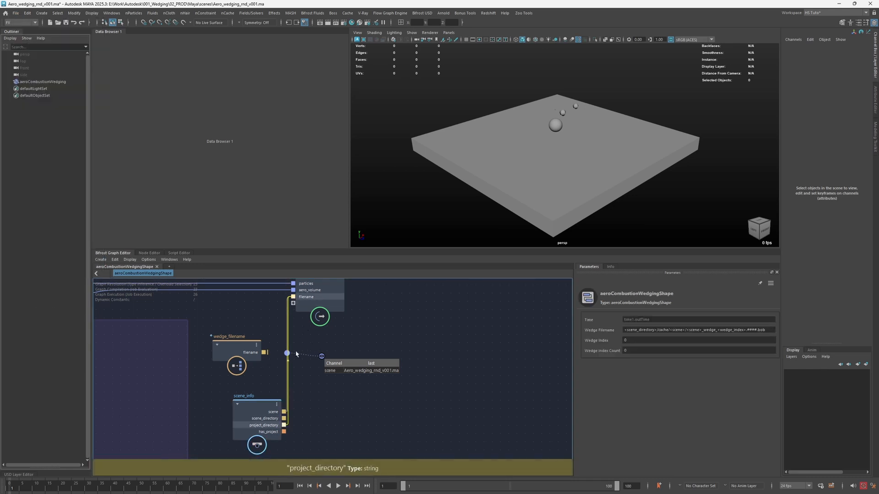
# - Replace scene_directory with project_directory in the Wedge Filename pattern and reconnect wedge_filename's filename to the output's filename port
pyautogui.click(232, 352)
pyautogui.click(378, 337)
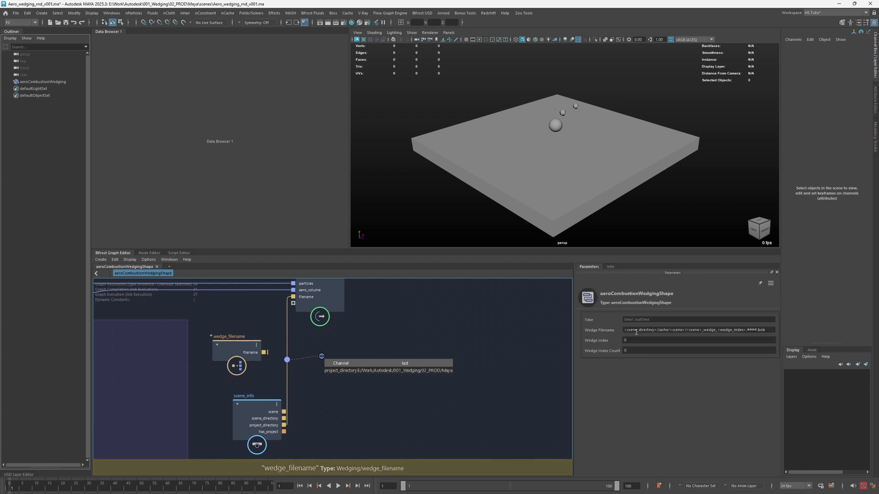
pyautogui.moveTo(638, 330); pyautogui.dragTo(627, 330)
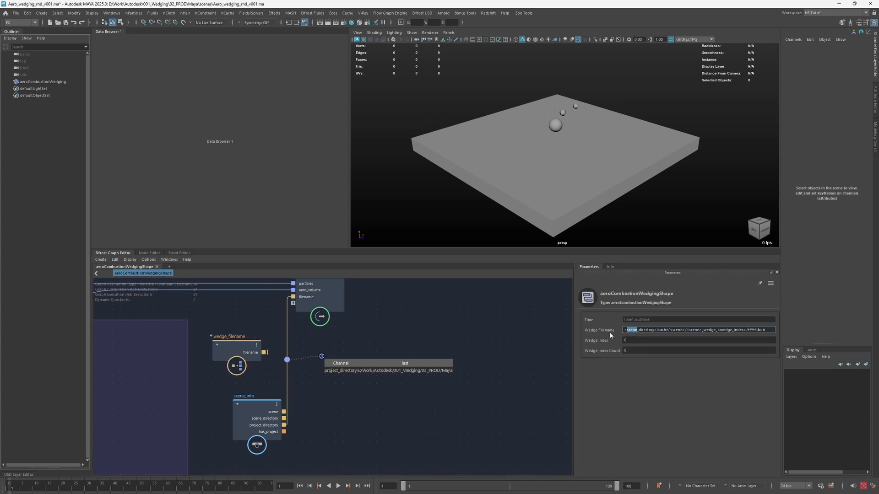
pyautogui.write('project')
pyautogui.moveTo(264, 352); pyautogui.dragTo(293, 297)
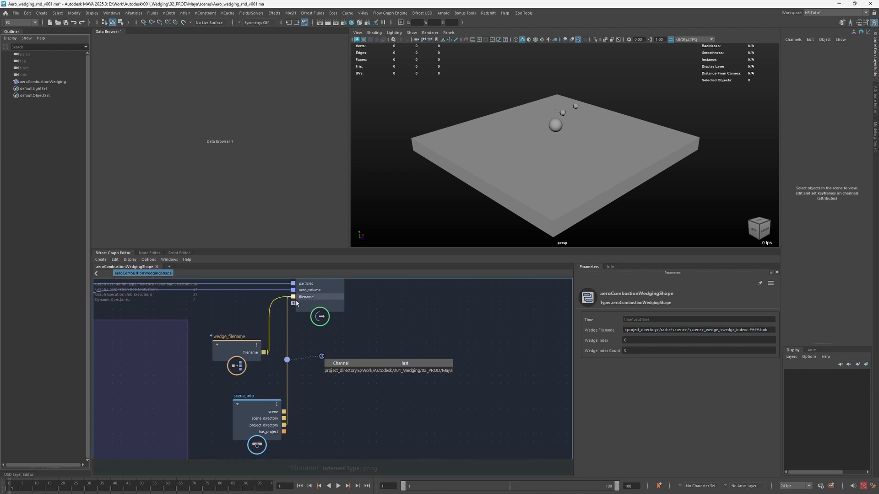
pyautogui.keyDown('alt'); pyautogui.moveTo(443, 350); pyautogui.dragTo(418, 348, button='middle'); pyautogui.keyUp('alt')
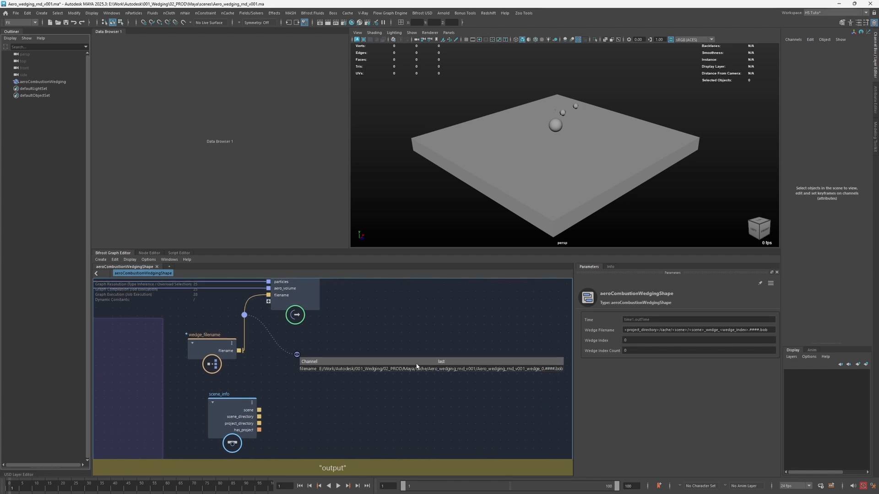
# - Examine the resolved cache path in the watchpoint readout and inspect the project's cache folder in File Explorer
pyautogui.doubleClick(414, 371)
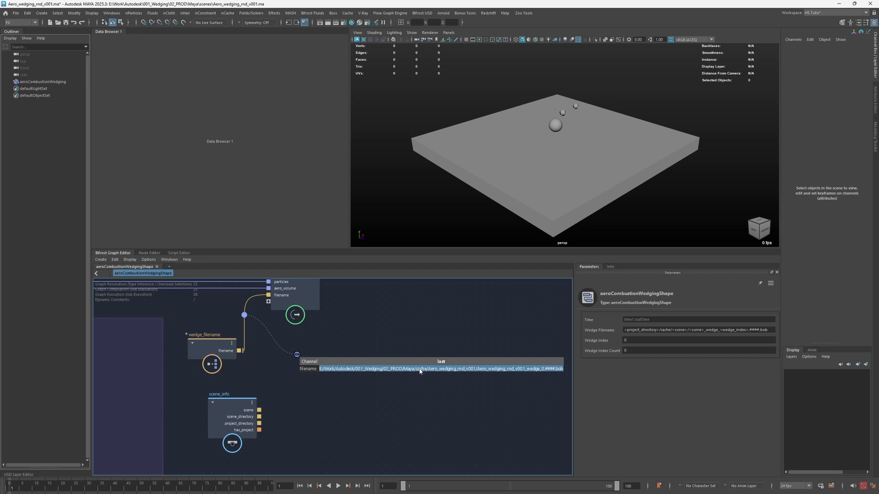
pyautogui.moveTo(878, 158); pyautogui.dragTo(478, 153)
pyautogui.doubleClick(322, 206)
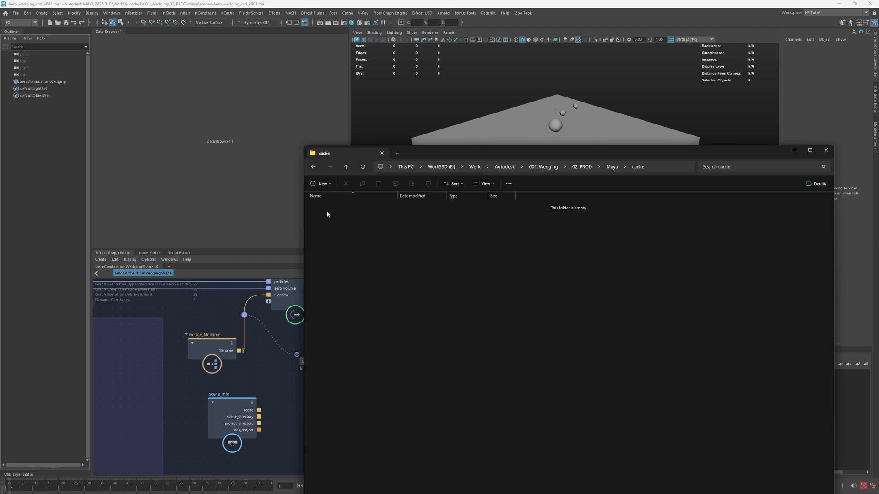
pyautogui.moveTo(325, 208); pyautogui.dragTo(385, 250)
pyautogui.moveTo(428, 151); pyautogui.dragTo(878, 147)
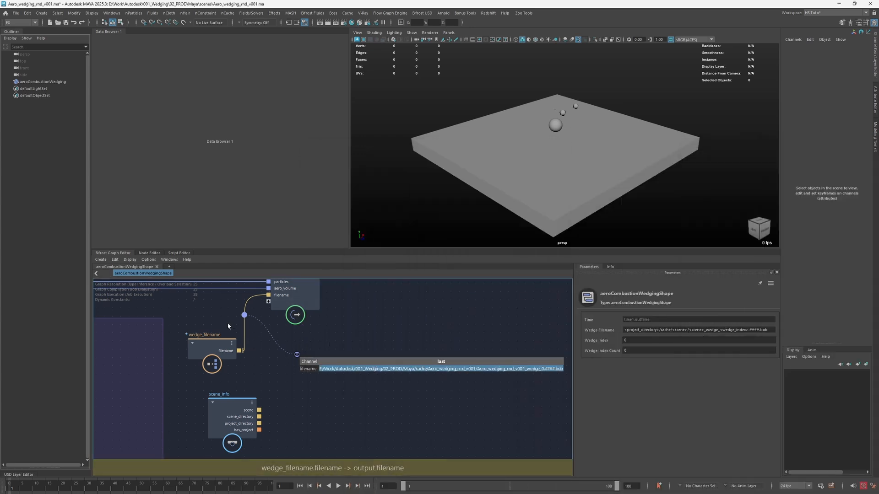
# - Cut the filename connection, delete the wedge_filename and scene_info nodes, and remove the filename port from the output node
pyautogui.moveTo(230, 322); pyautogui.dragTo(256, 332)
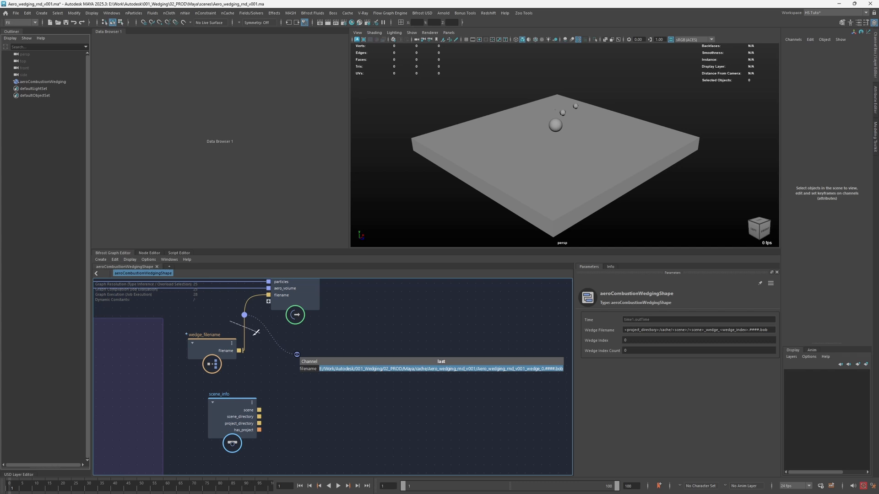
pyautogui.moveTo(188, 320); pyautogui.dragTo(262, 420)
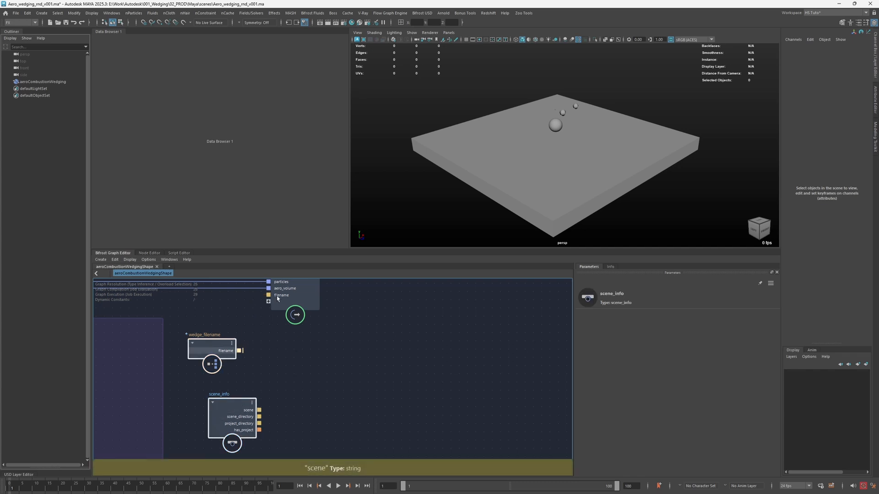
pyautogui.press('Delete')
pyautogui.rightClick(286, 296)
pyautogui.click(296, 307)
# - Set the graph's Wedge Index Count to 4
pyautogui.press('a')
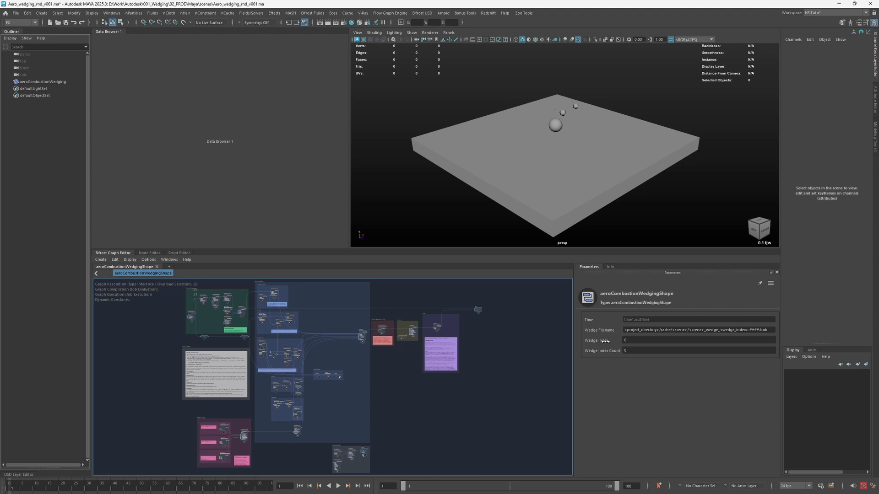
pyautogui.click(638, 351)
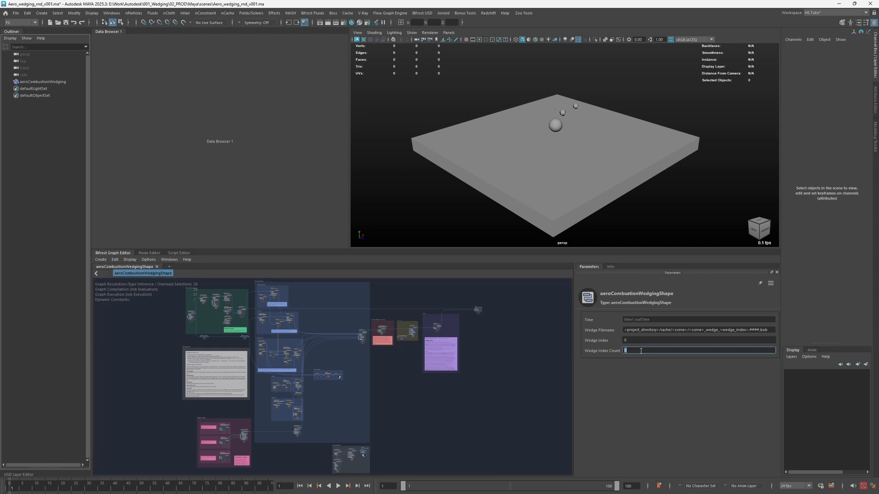
pyautogui.press('Return')
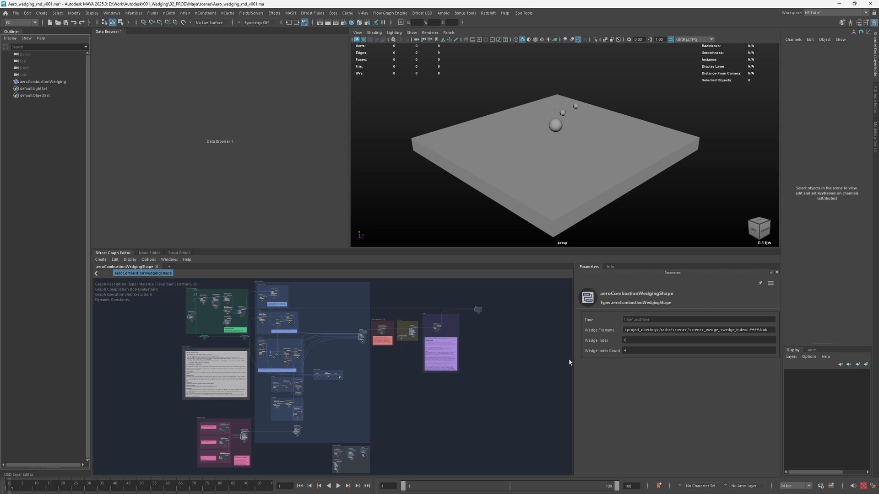
pyautogui.scroll(2, 513, 348)
pyautogui.doubleClick(637, 349)
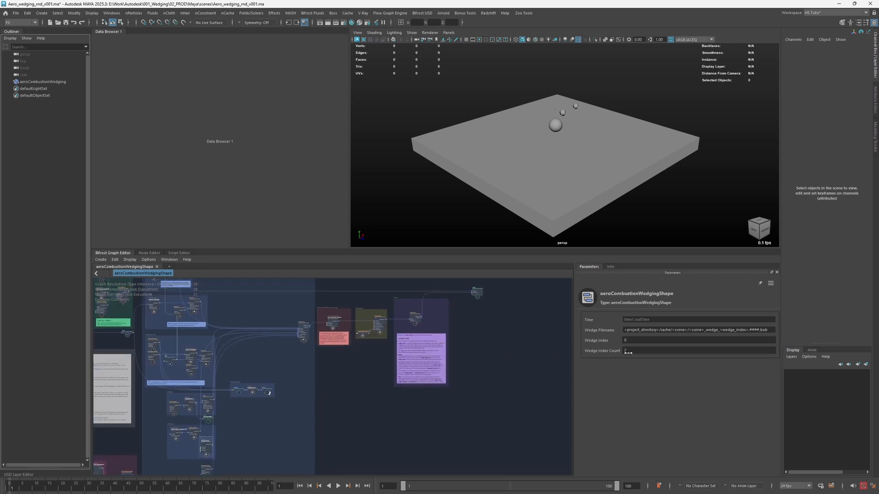
# - Set the graph's Wedge Index Count to 2 and check the range of the wedge_flame_expansion_scale parameter
pyautogui.write('2')
pyautogui.press('Return')
pyautogui.scroll(2, 340, 374)
pyautogui.keyDown('alt'); pyautogui.moveTo(377, 362); pyautogui.dragTo(514, 301, button='middle'); pyautogui.keyUp('alt')
pyautogui.keyDown('alt'); pyautogui.moveTo(173, 416); pyautogui.dragTo(224, 359, button='middle'); pyautogui.keyUp('alt')
pyautogui.click(220, 374)
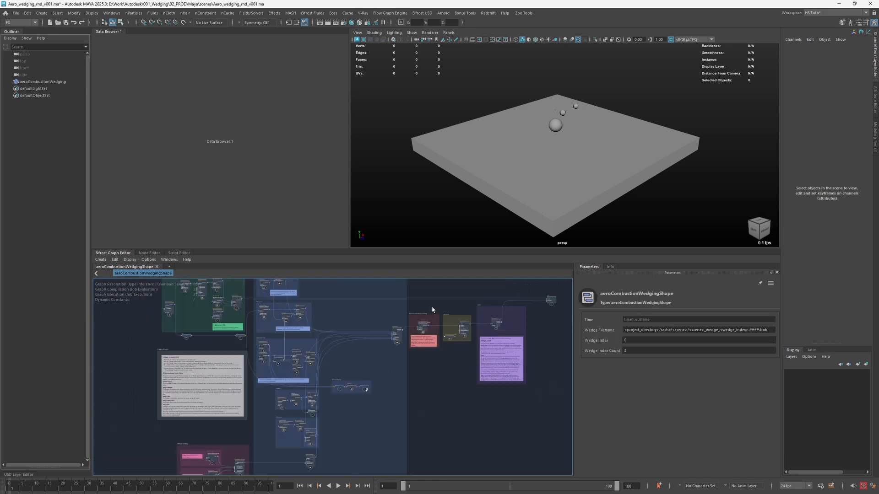
pyautogui.scroll(-2, 432, 310)
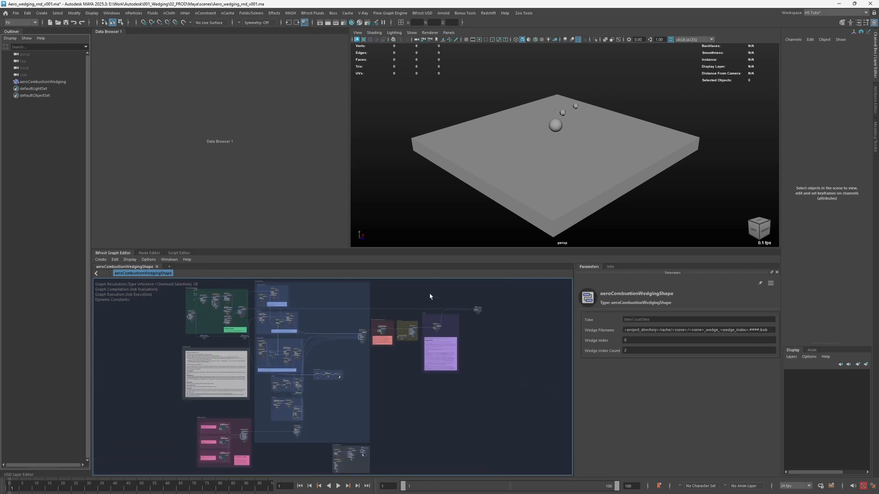
pyautogui.click(390, 13)
pyautogui.click(536, 102)
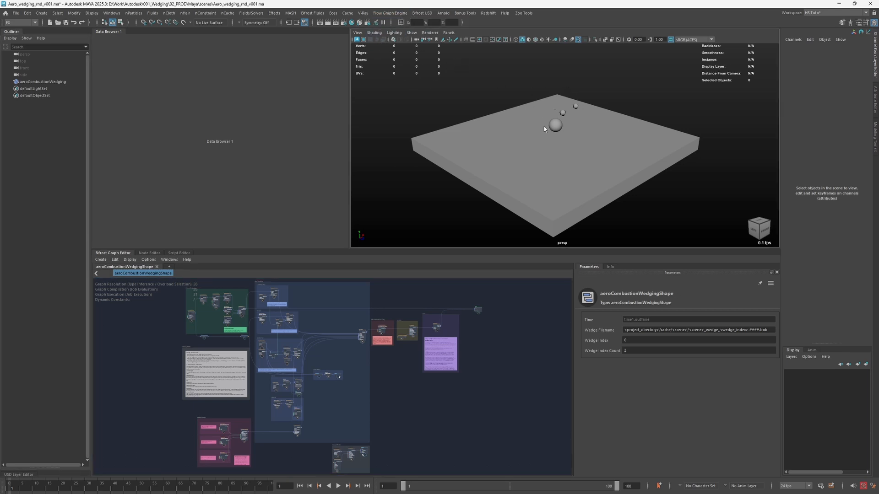
pyautogui.keyDown('alt'); pyautogui.moveTo(547, 132); pyautogui.dragTo(551, 126); pyautogui.keyUp('alt')
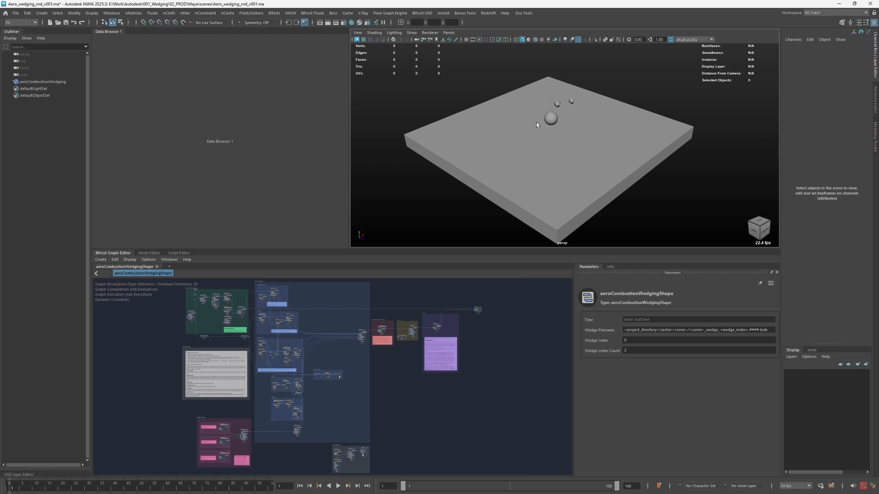
# - Create an empty group at the top level of the scene and name it preview
pyautogui.hotkey('ctrl', 'g')
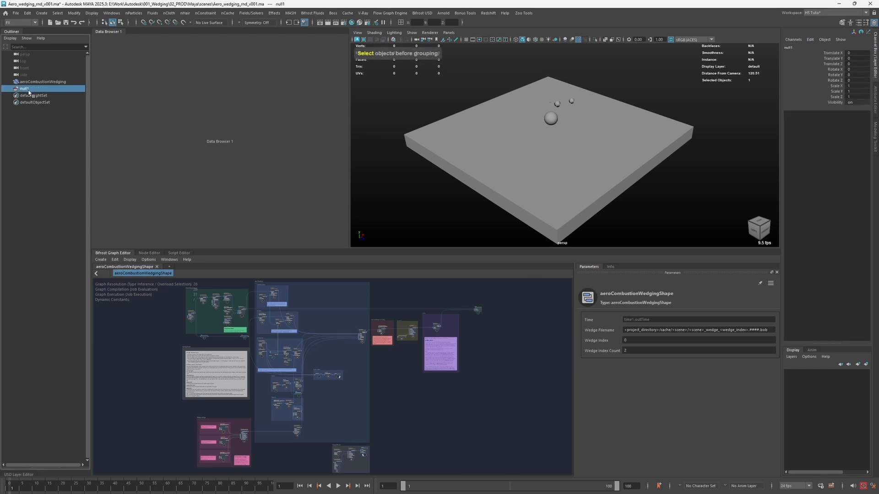
pyautogui.doubleClick(29, 89)
pyautogui.write('preview')
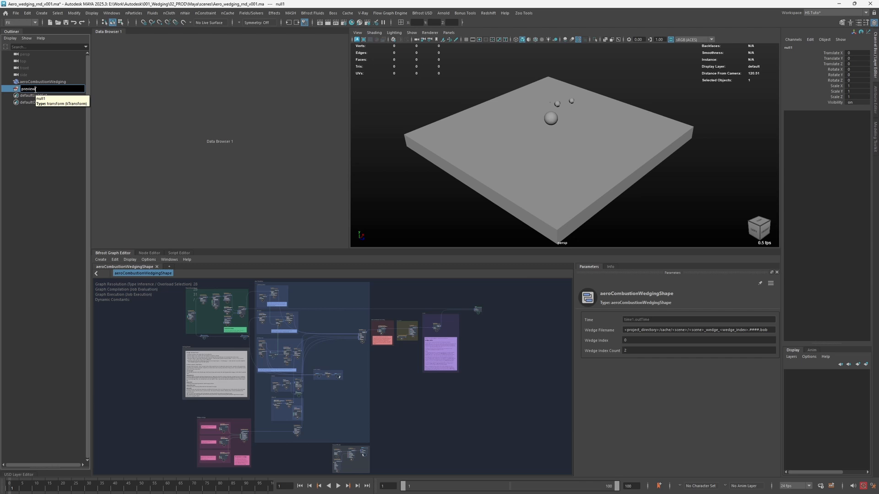
pyautogui.press('Return')
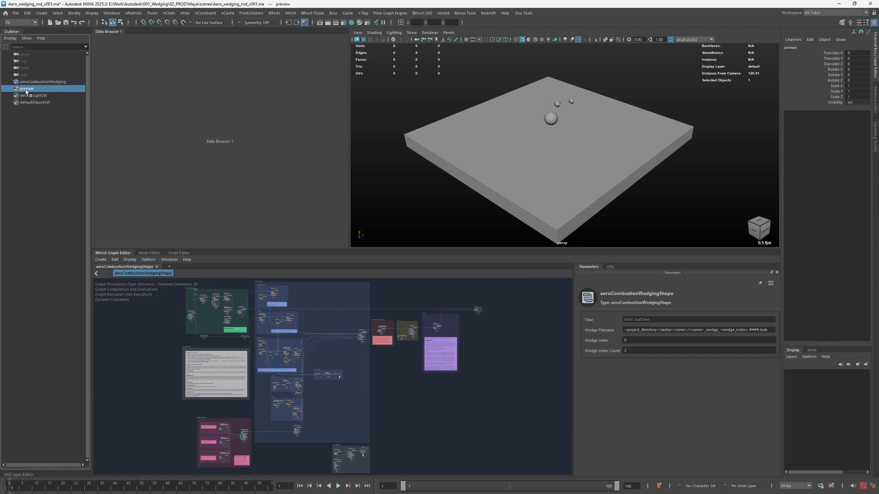
pyautogui.click(40, 118)
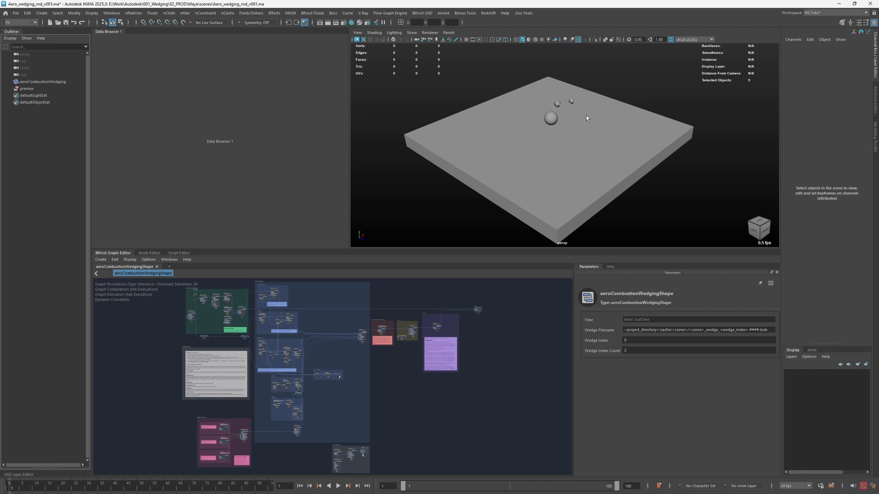
pyautogui.click(37, 90)
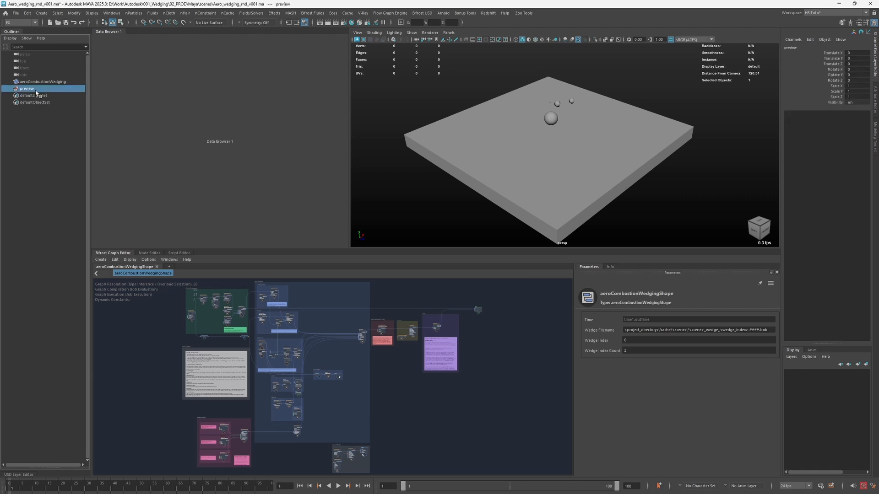
pyautogui.click(32, 124)
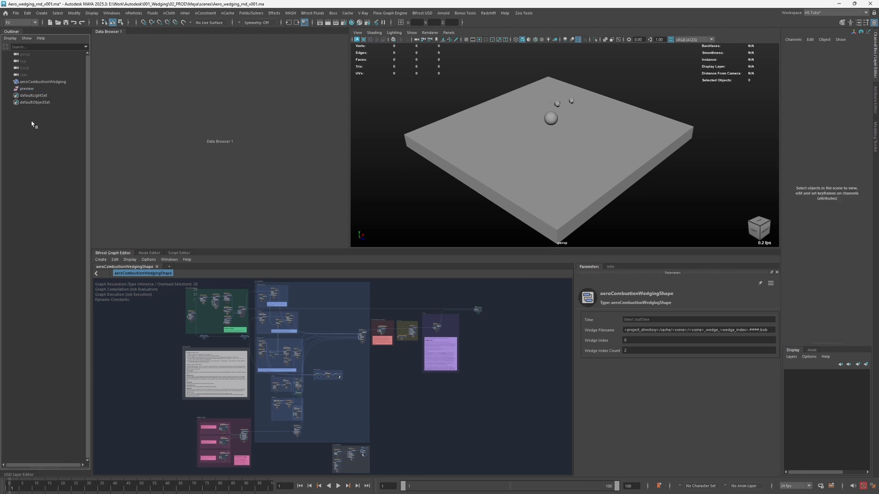
# - Add an Arnold Physical Sky light to the scene
pyautogui.click(444, 13)
pyautogui.moveTo(481, 56)
pyautogui.click(553, 87)
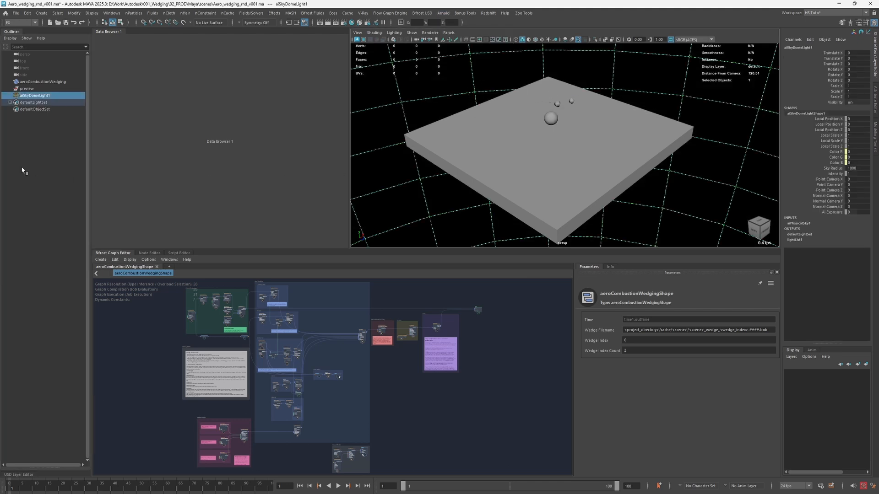
pyautogui.click(355, 142)
# - Frame the spheres from a low angle, create a new perspective camera from that view and name it shotCam
pyautogui.keyDown('alt'); pyautogui.moveTo(467, 142); pyautogui.dragTo(565, 170); pyautogui.keyUp('alt')
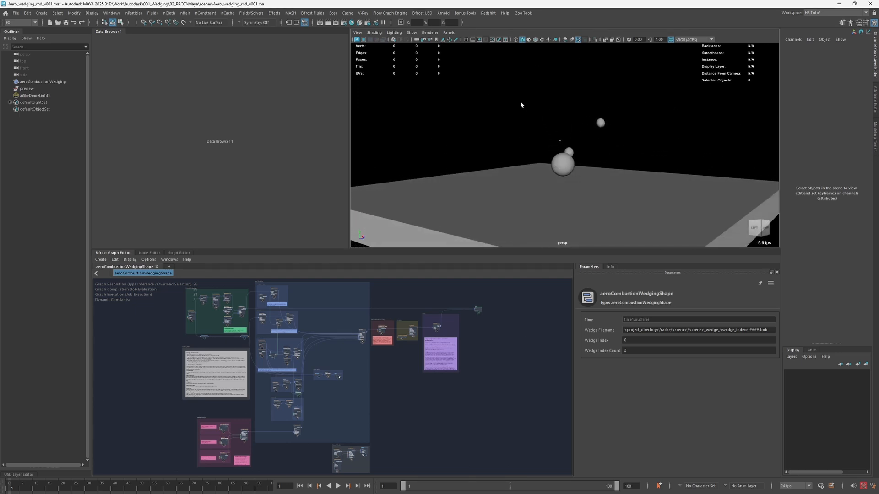
pyautogui.moveTo(483, 59); pyautogui.dragTo(649, 211)
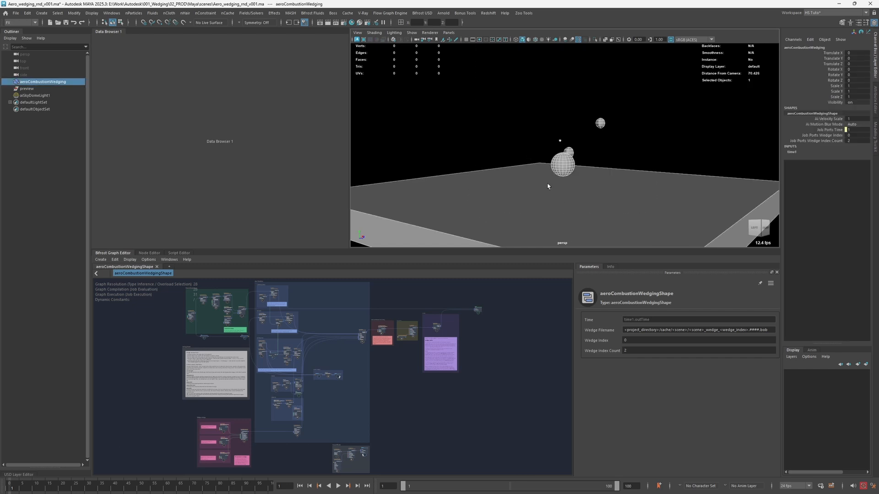
pyautogui.click(463, 102)
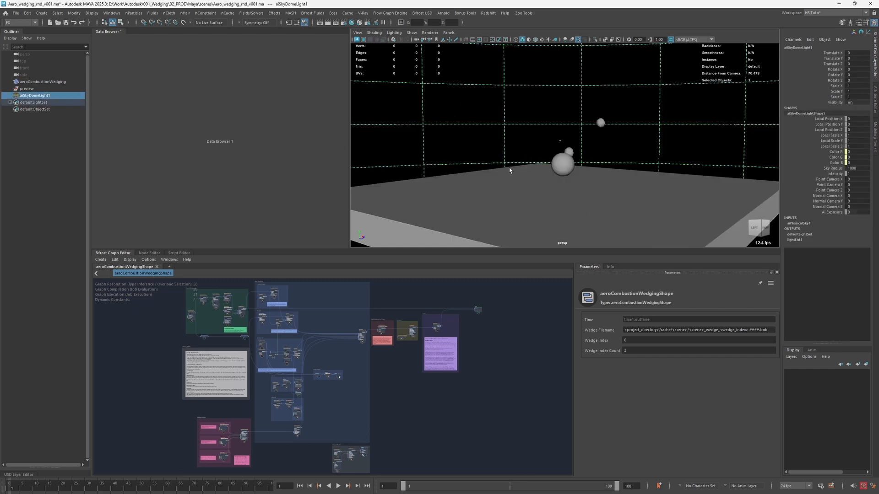
pyautogui.press('space')
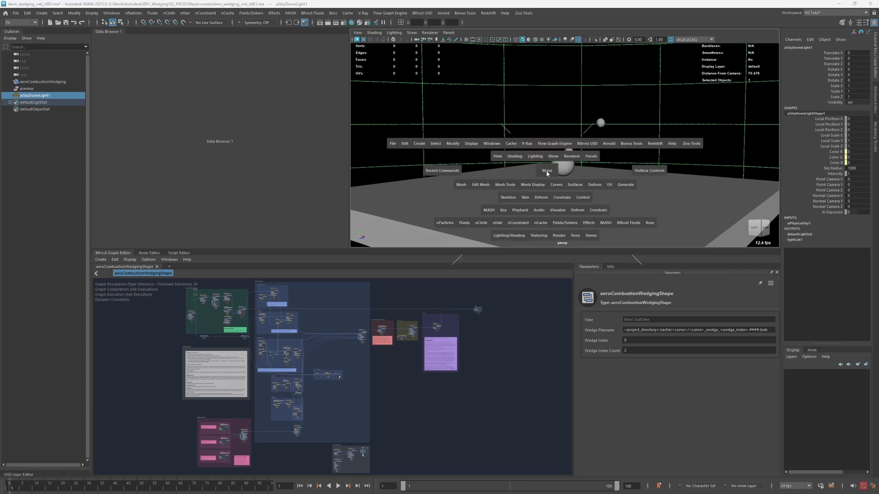
pyautogui.click(547, 172)
pyautogui.moveTo(547, 173); pyautogui.dragTo(580, 161)
pyautogui.doubleClick(33, 103)
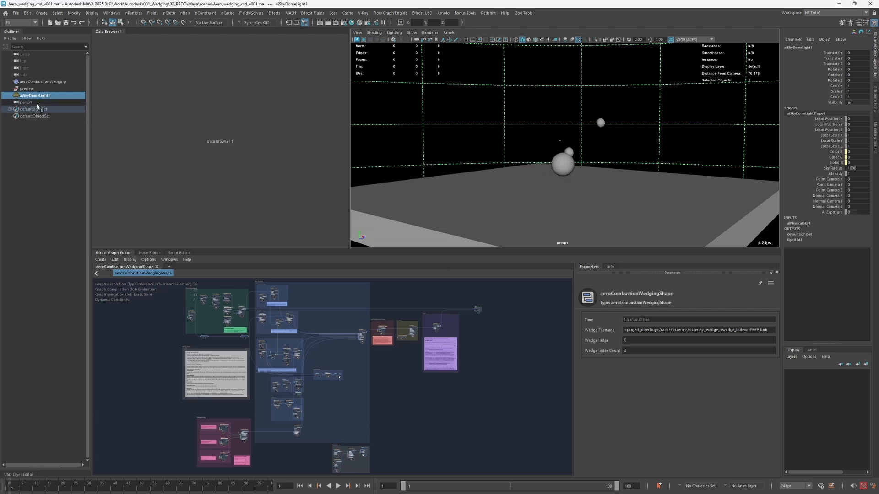
pyautogui.write('shot')
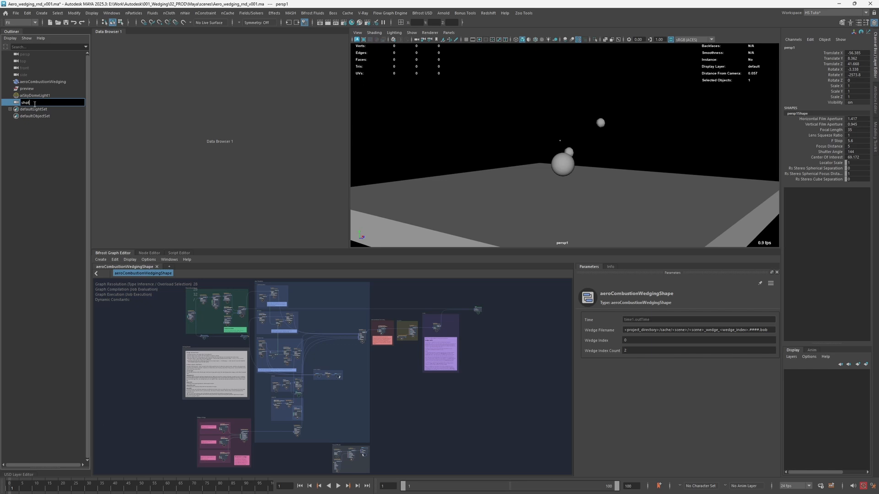
pyautogui.write('Cam')
pyautogui.press('Return')
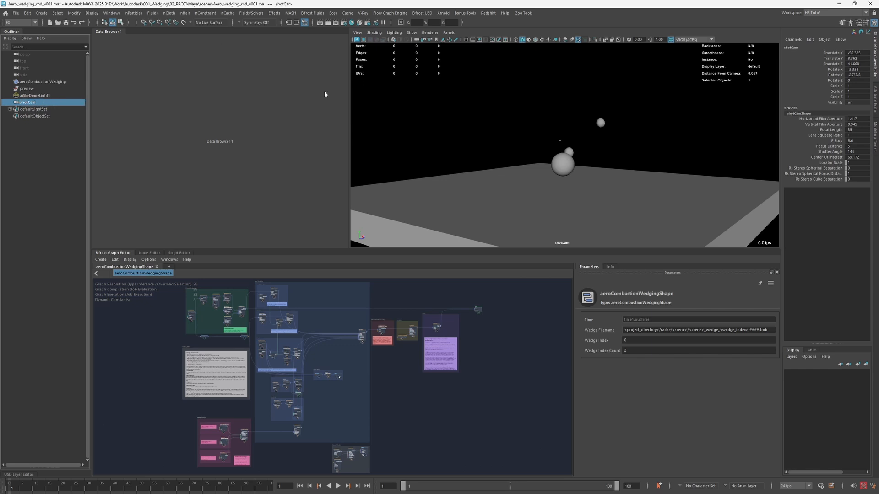
# - Parent the sky dome light and shotCam under the preview group and check the group's contents
pyautogui.click(8, 134)
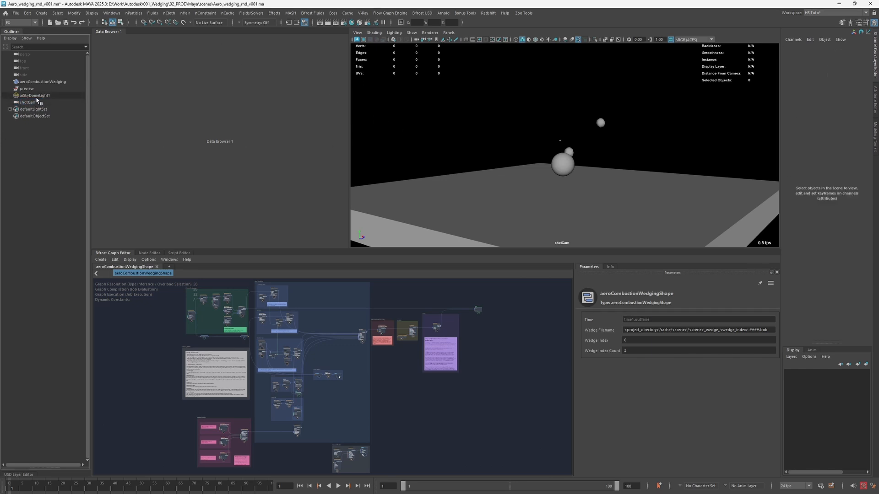
pyautogui.moveTo(32, 103); pyautogui.dragTo(30, 90)
pyautogui.click(31, 91)
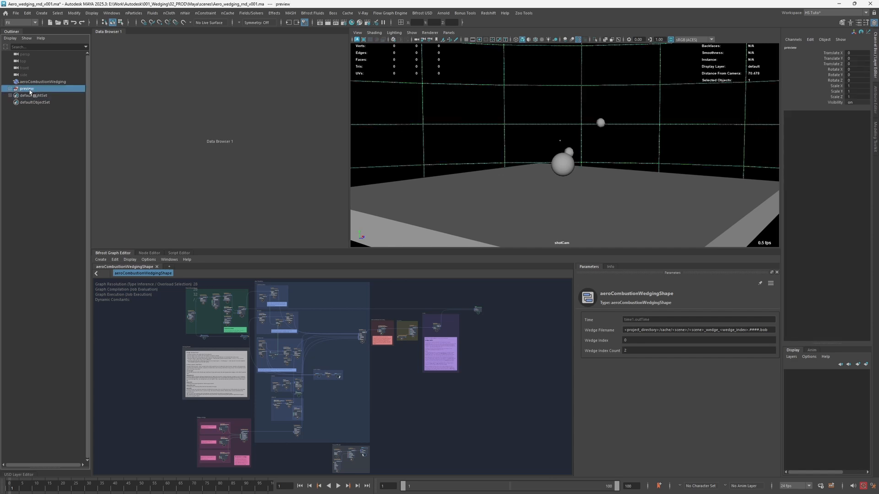
pyautogui.click(46, 128)
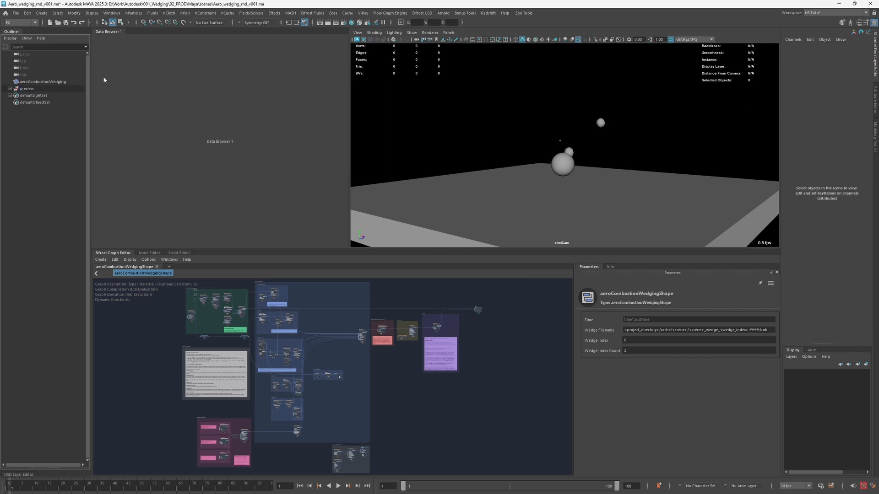
pyautogui.click(10, 89)
pyautogui.click(18, 89)
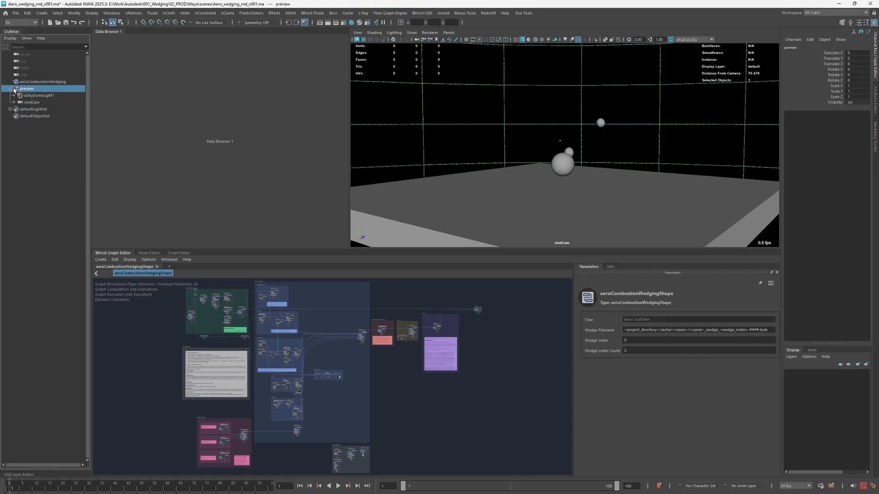
pyautogui.click(10, 89)
pyautogui.click(562, 118)
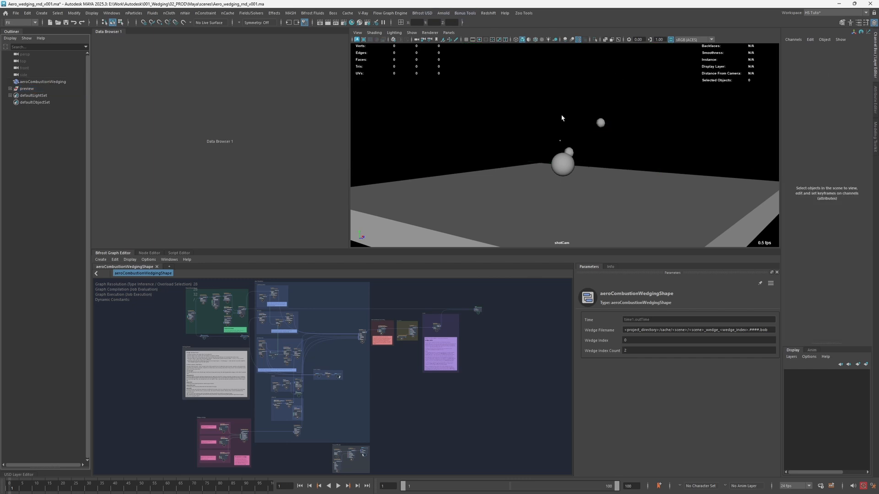
# - Turn on the resolution gate for shotCam and switch the viewport back to the persp camera
pyautogui.click(479, 40)
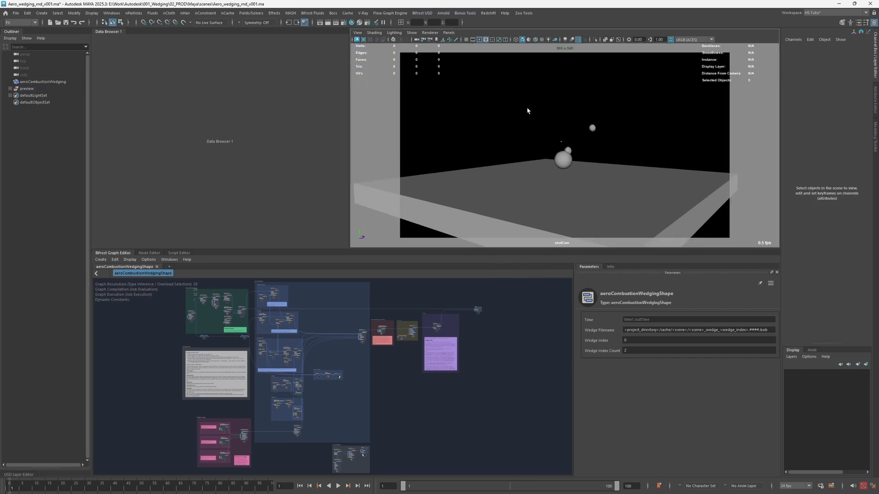
pyautogui.press('space')
pyautogui.moveTo(528, 118); pyautogui.dragTo(526, 87)
pyautogui.keyDown('alt'); pyautogui.moveTo(514, 104); pyautogui.dragTo(448, 150, button='right'); pyautogui.keyUp('alt')
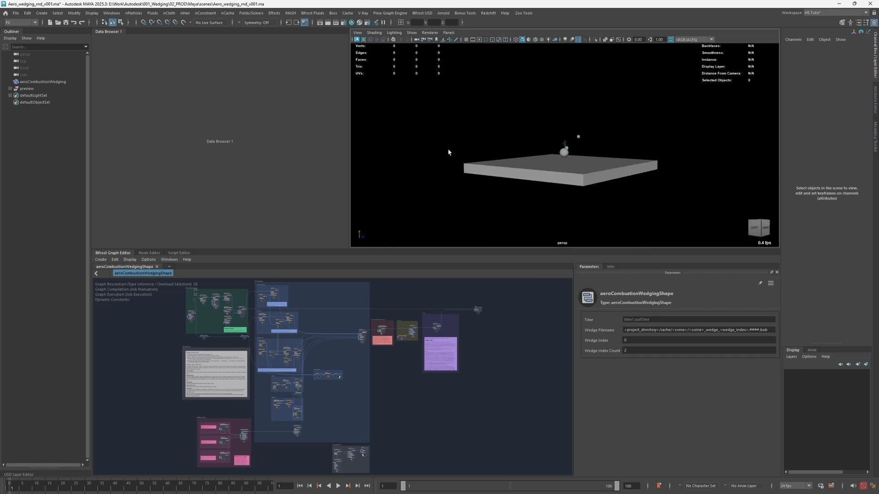
pyautogui.keyDown('alt'); pyautogui.moveTo(448, 152); pyautogui.dragTo(493, 163); pyautogui.keyUp('alt')
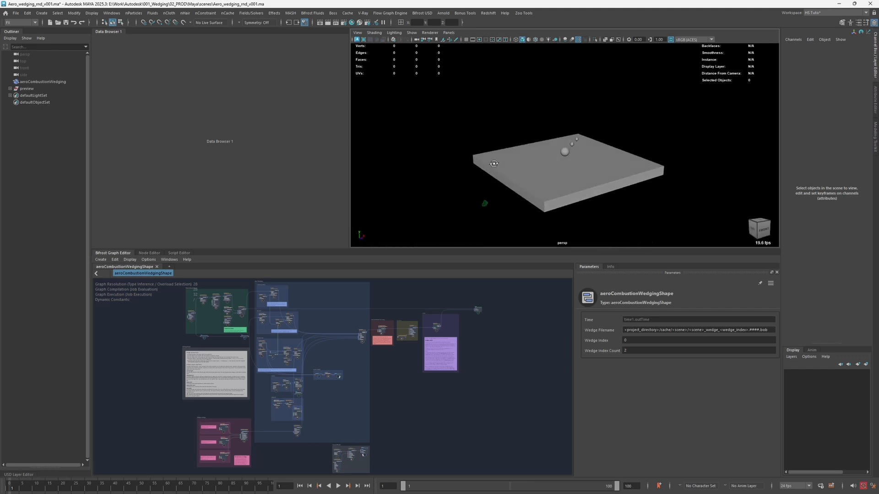
pyautogui.keyDown('alt'); pyautogui.moveTo(494, 163); pyautogui.dragTo(489, 151, button='middle'); pyautogui.keyUp('alt')
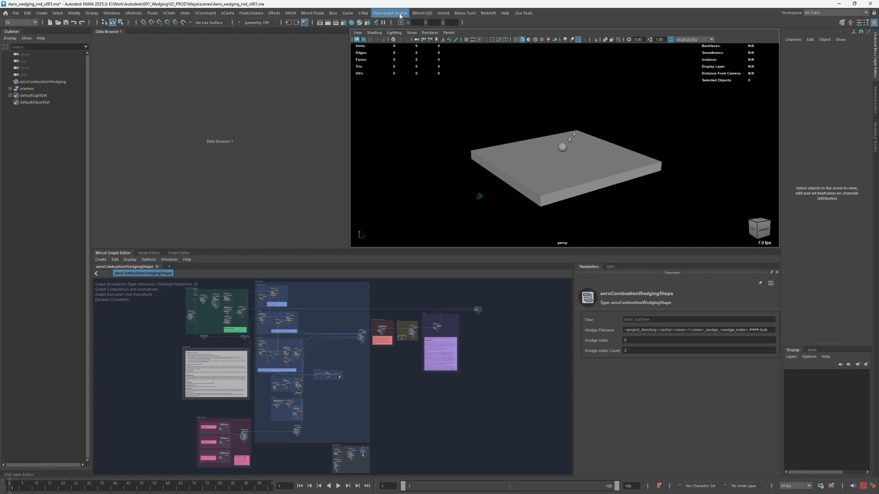
# - Start creating a new Flow Wedging job from the Flow Graph Engine commands
pyautogui.click(390, 13)
pyautogui.moveTo(399, 30)
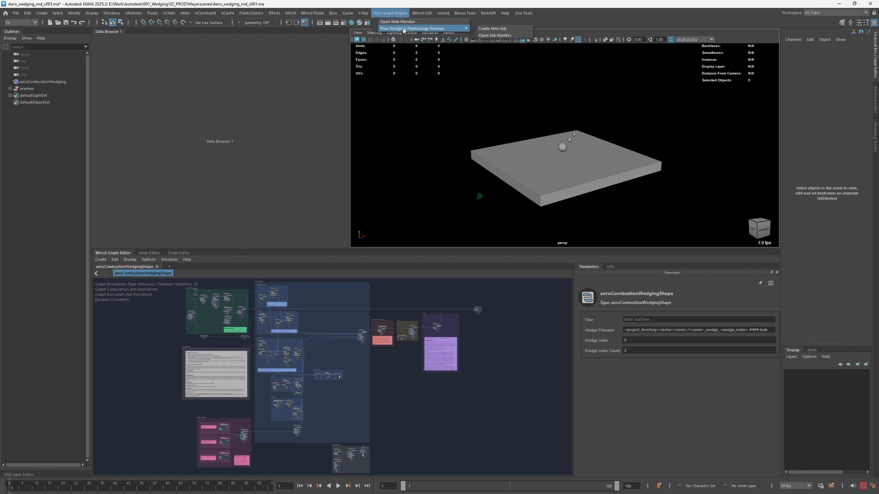
pyautogui.click(492, 29)
pyautogui.moveTo(378, 122); pyautogui.dragTo(336, 92)
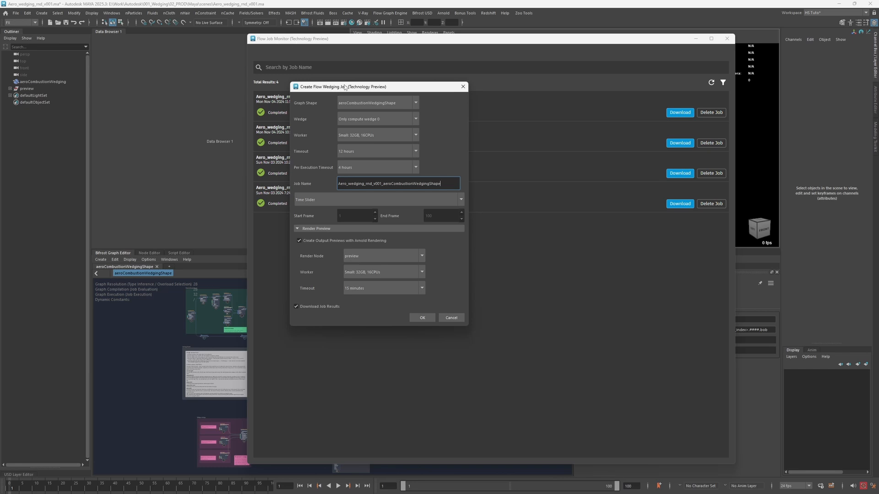
pyautogui.moveTo(345, 87); pyautogui.dragTo(337, 85)
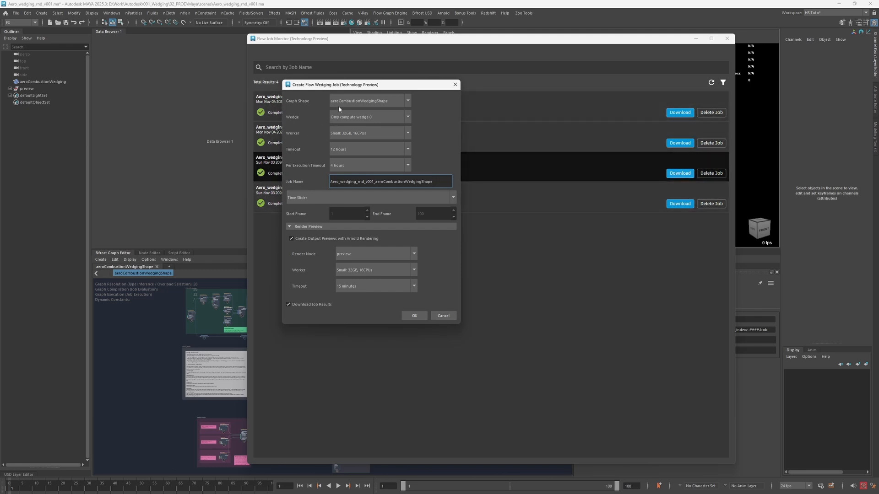
pyautogui.moveTo(311, 86); pyautogui.dragTo(309, 83)
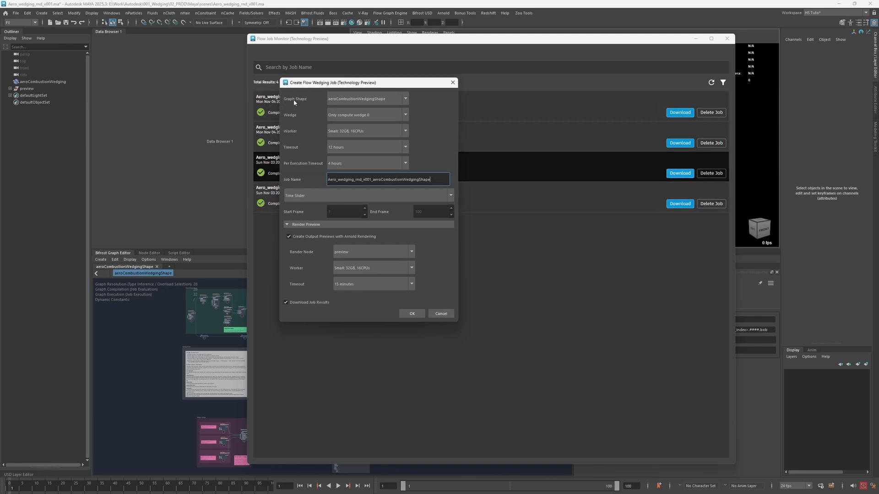
# - Keep aeroCombustionWedgingShape as the job's graph shape and set Wedge to Compute all 2 wedges
pyautogui.click(359, 99)
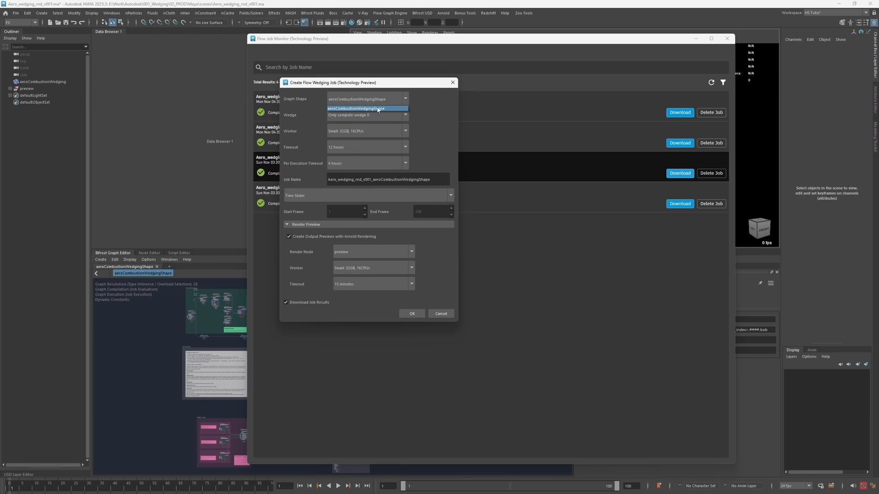
pyautogui.click(419, 103)
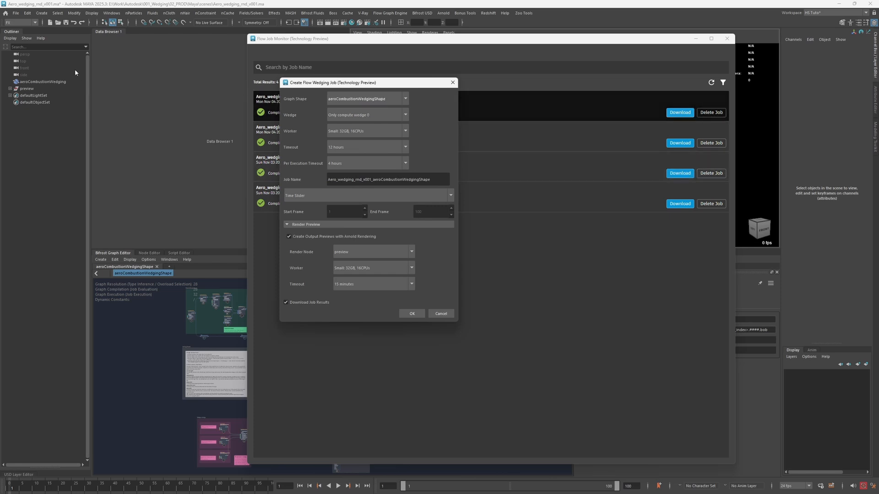
pyautogui.click(402, 104)
pyautogui.click(360, 109)
pyautogui.click(357, 117)
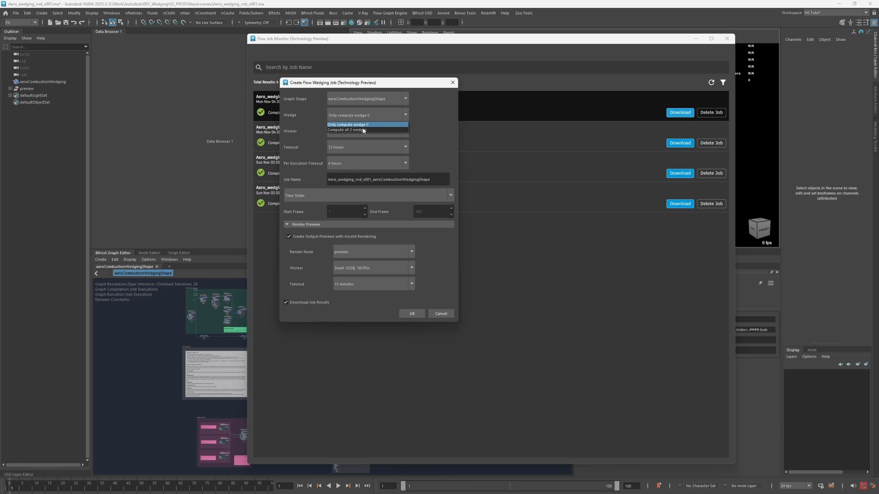
pyautogui.click(347, 130)
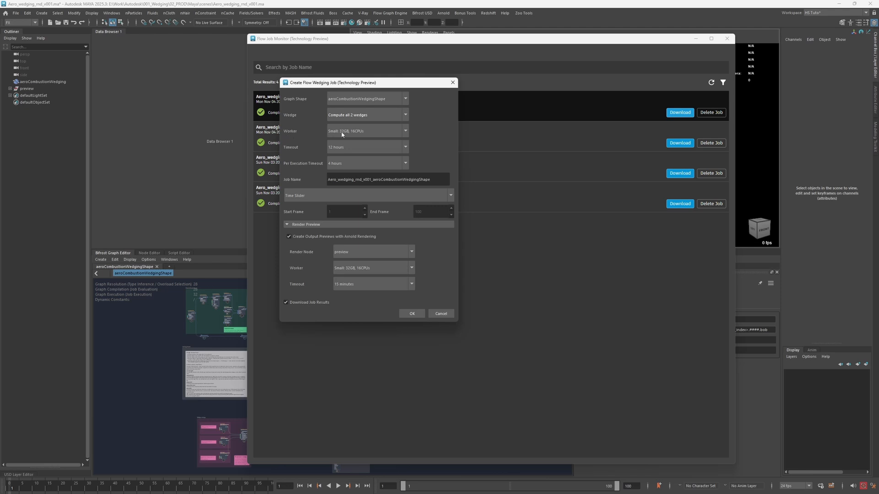
# - Set the wedging job's Worker to Large: 120GB, 16CPUs and look through the Timeout options without changing them
pyautogui.click(343, 133)
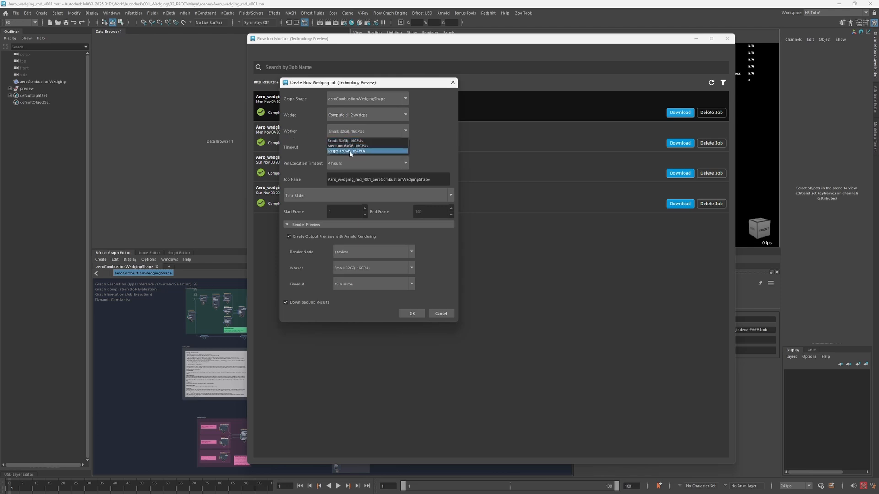
pyautogui.click(352, 152)
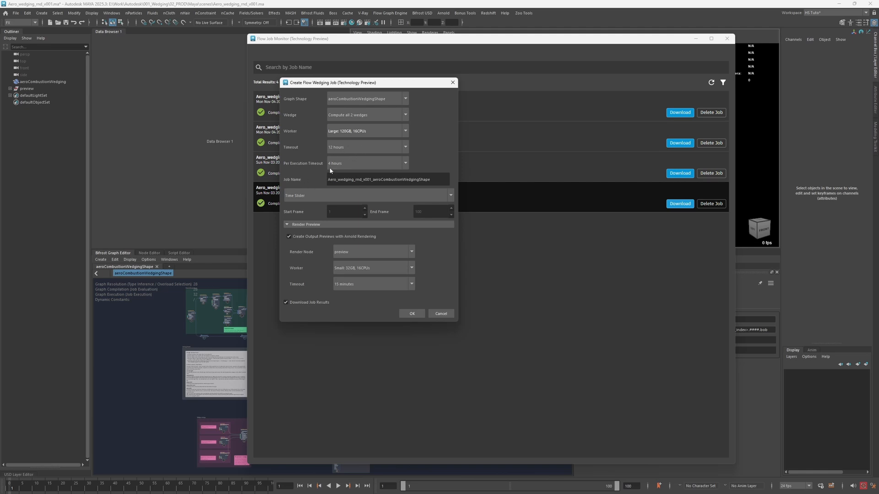
pyautogui.click(337, 147)
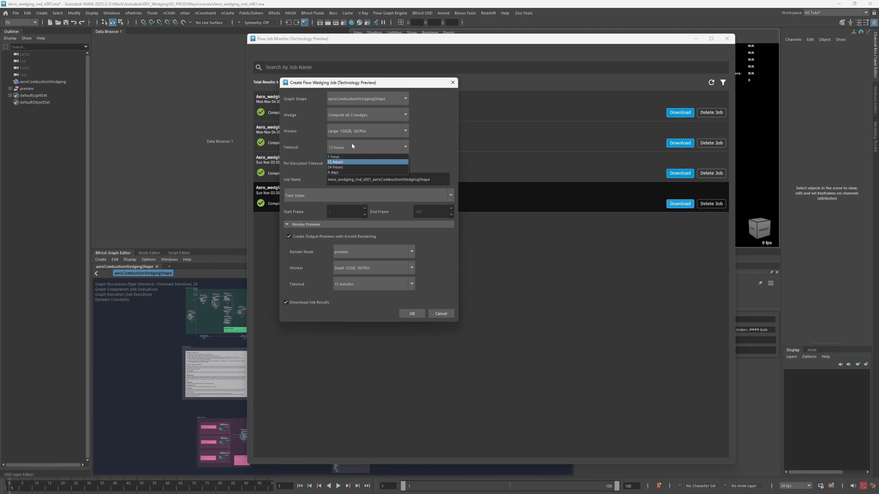
pyautogui.click(414, 154)
pyautogui.moveTo(434, 179); pyautogui.dragTo(263, 200)
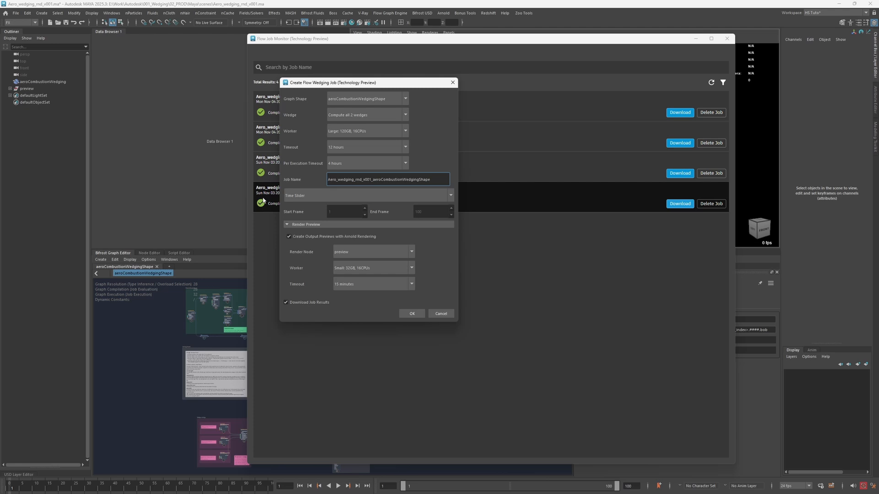
# - Set a Custom frame range ending at frame 50 and the render preview Worker to Large: 120GB, 16CPUs
pyautogui.click(311, 202)
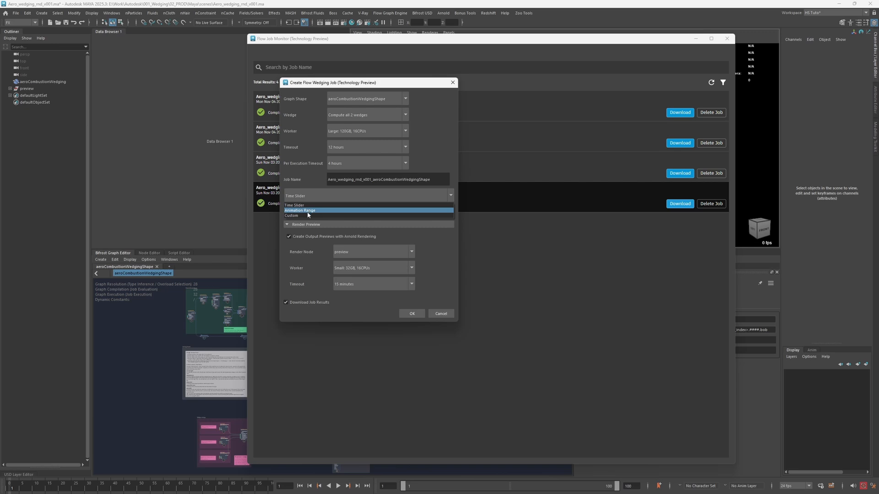
pyautogui.click(307, 215)
pyautogui.click(412, 212)
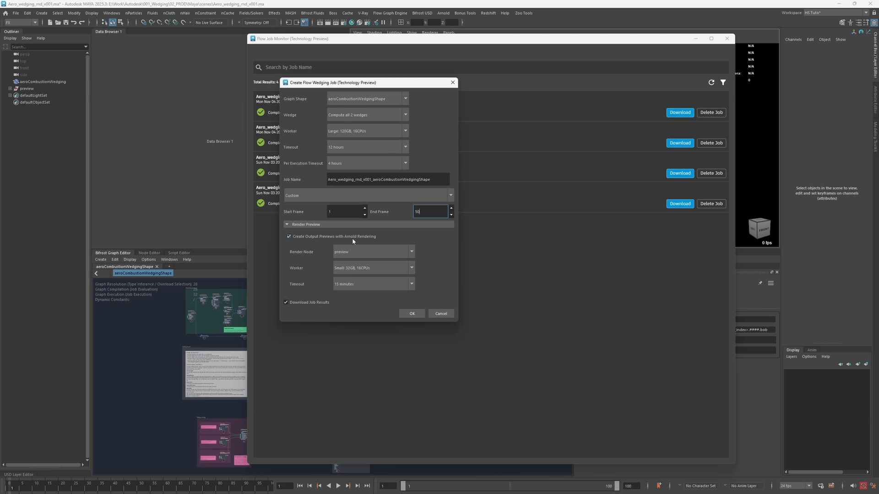
pyautogui.click(350, 270)
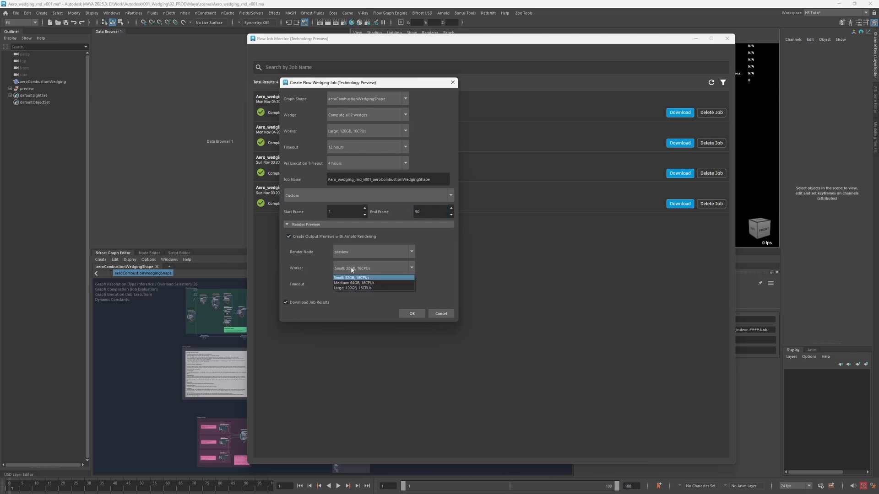
pyautogui.click(348, 288)
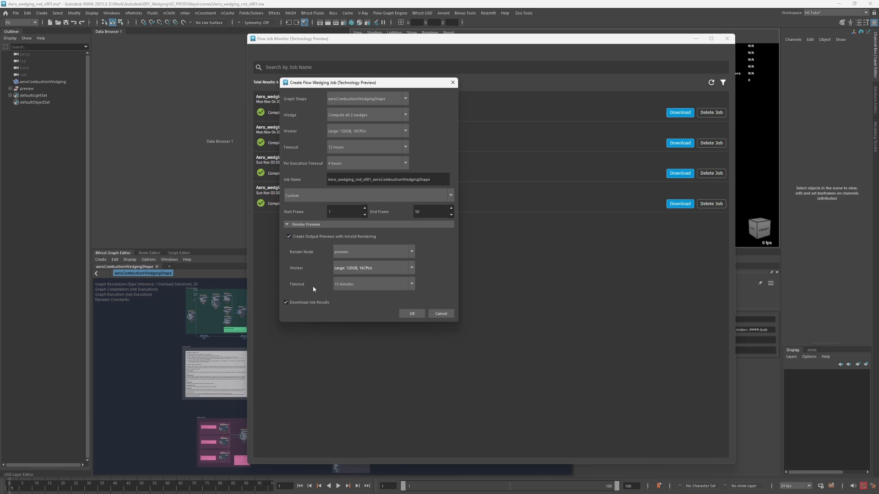
# - Cancel creating the Flow Wedging job and close the Flow Job Monitor
pyautogui.click(303, 225)
pyautogui.click(304, 225)
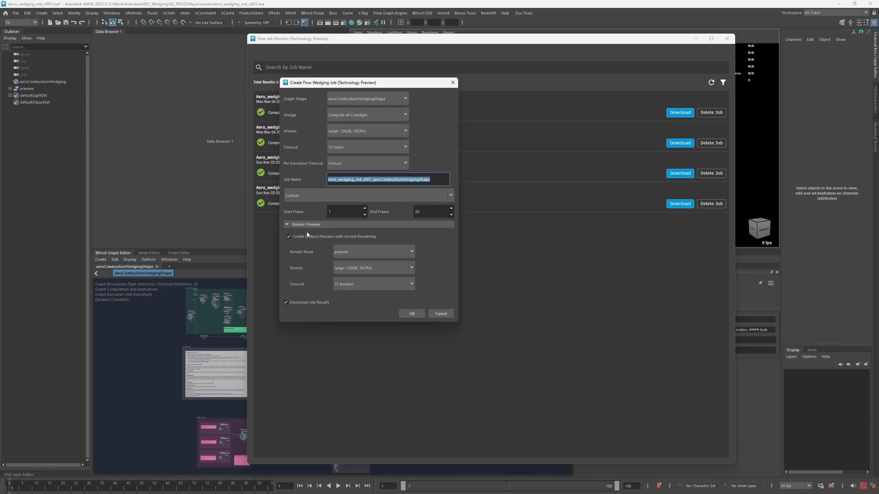
pyautogui.click(441, 314)
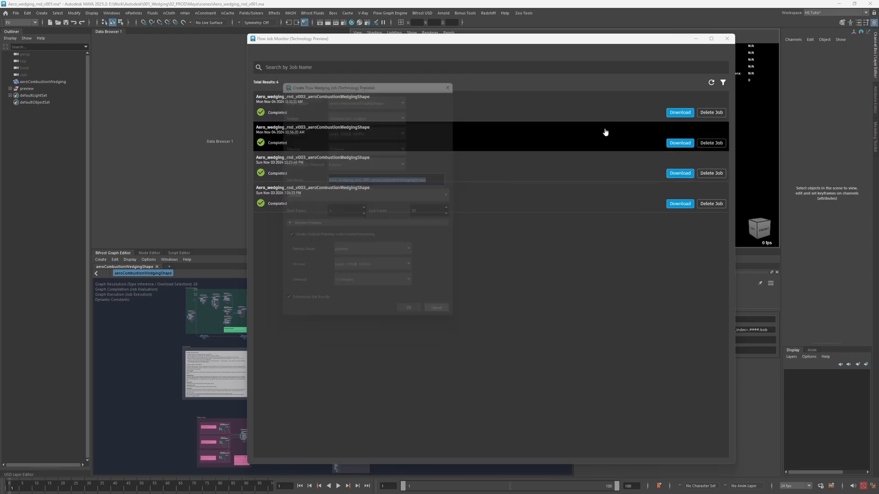
pyautogui.click(727, 38)
# - Delete the preview group and open a new Flow Wedging job to compare its options, cancelling without submitting
pyautogui.click(28, 89)
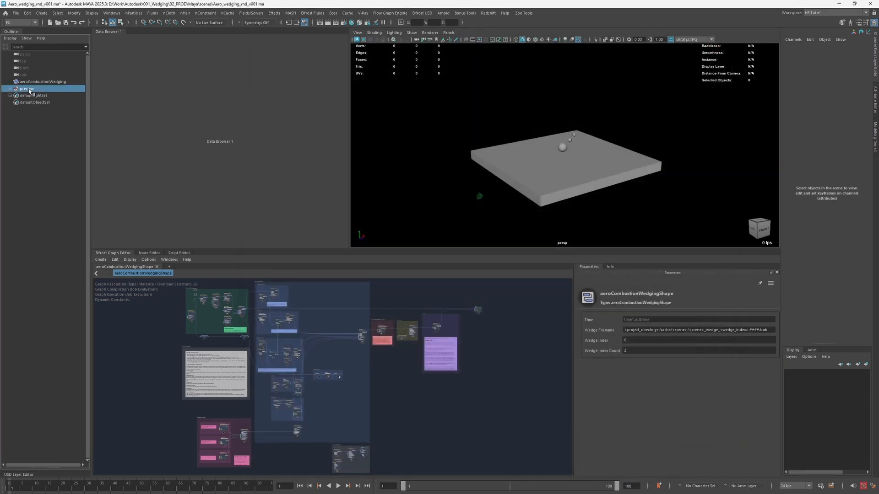
pyautogui.press('Delete')
pyautogui.click(390, 13)
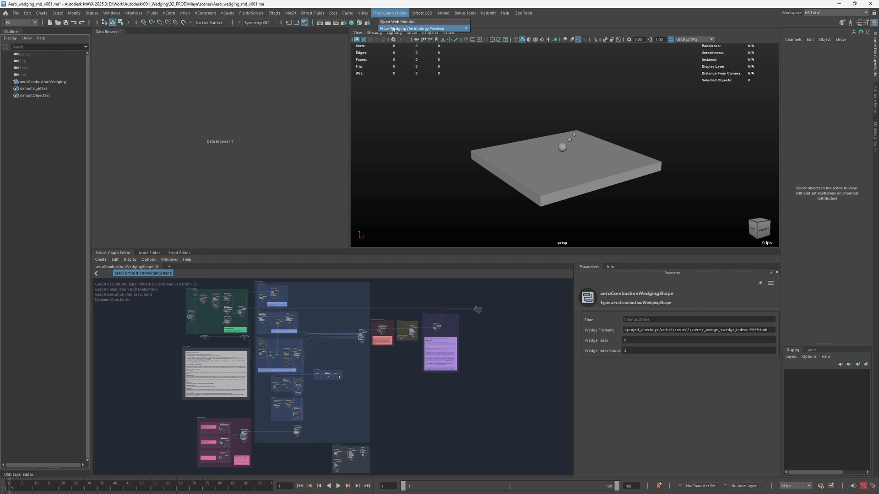
pyautogui.moveTo(440, 29)
pyautogui.click(485, 32)
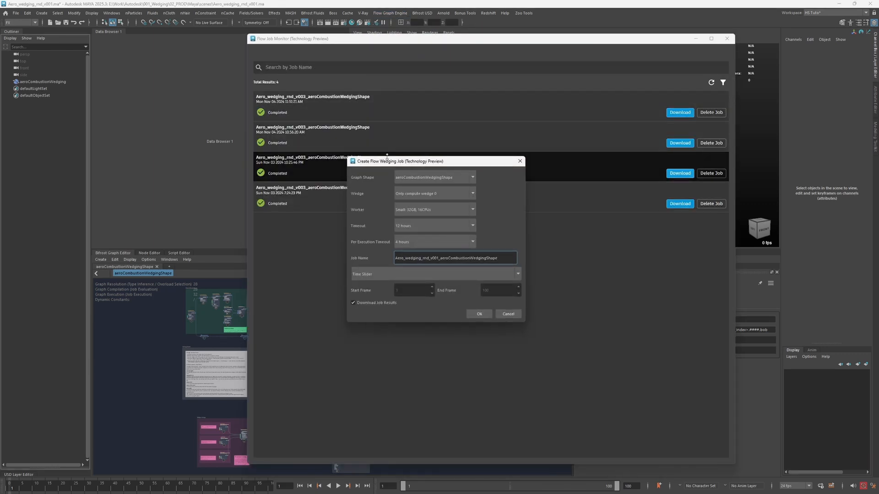
pyautogui.moveTo(385, 161); pyautogui.dragTo(306, 74)
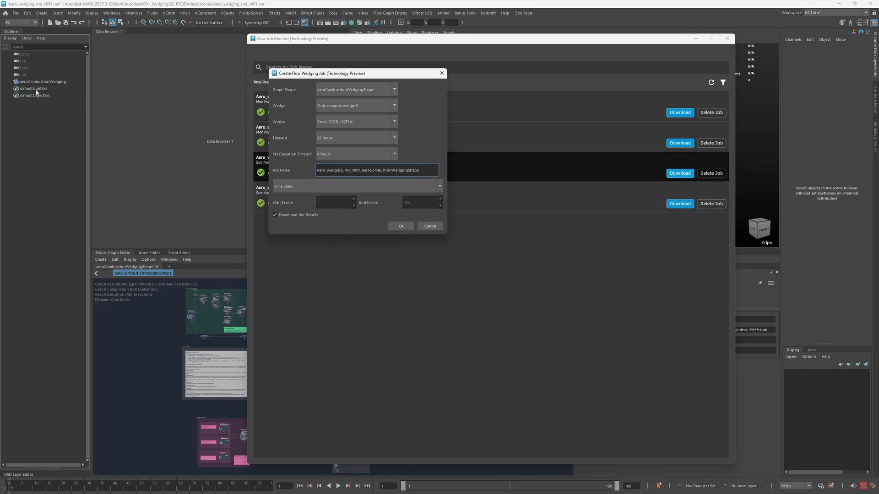
pyautogui.click(430, 226)
pyautogui.click(727, 39)
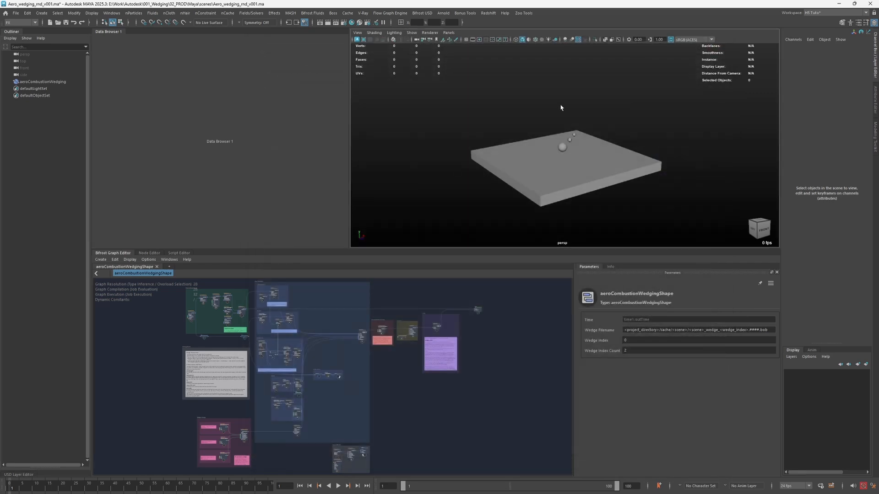
# - Start a new Flow Wedging job with Wedge set to Compute all 2 wedges and Worker to Large: 120GB, 16CPUs
pyautogui.click(388, 14)
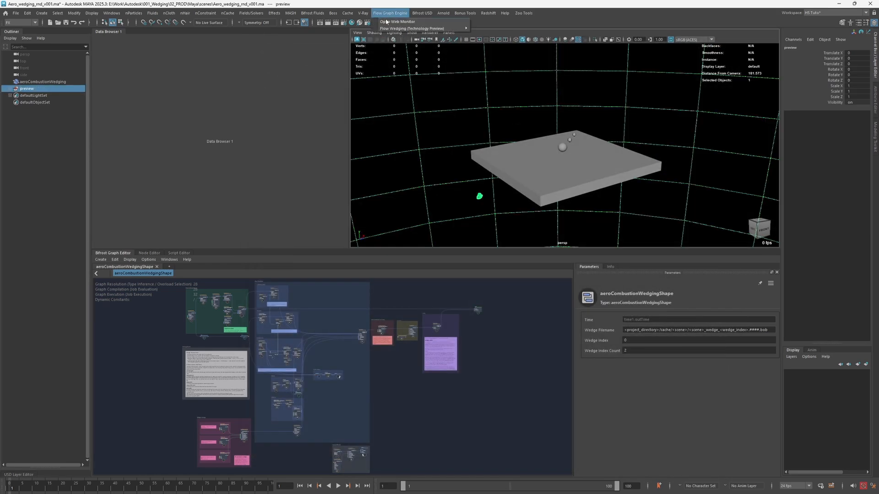
pyautogui.moveTo(437, 28)
pyautogui.click(488, 31)
pyautogui.moveTo(377, 122); pyautogui.dragTo(309, 79)
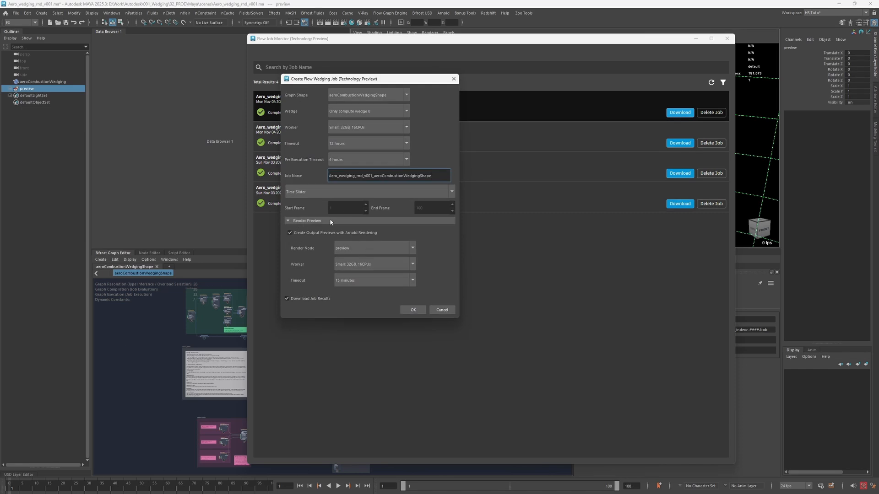
pyautogui.click(342, 115)
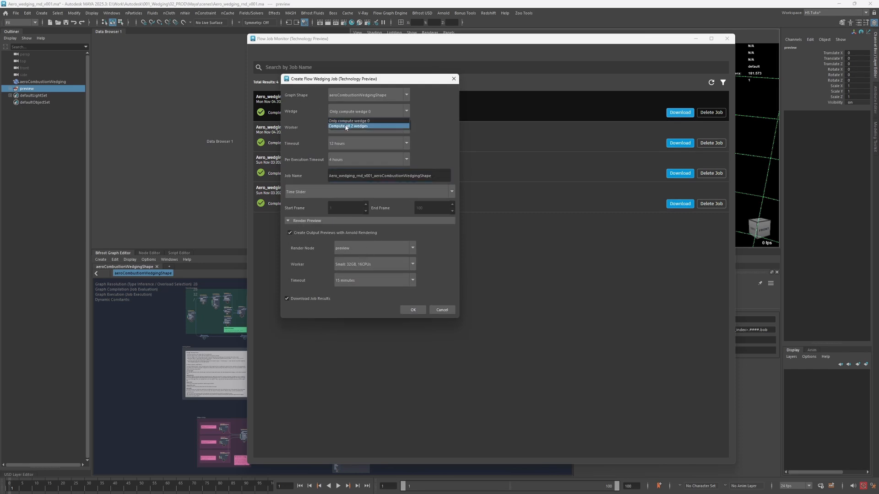
pyautogui.click(342, 142)
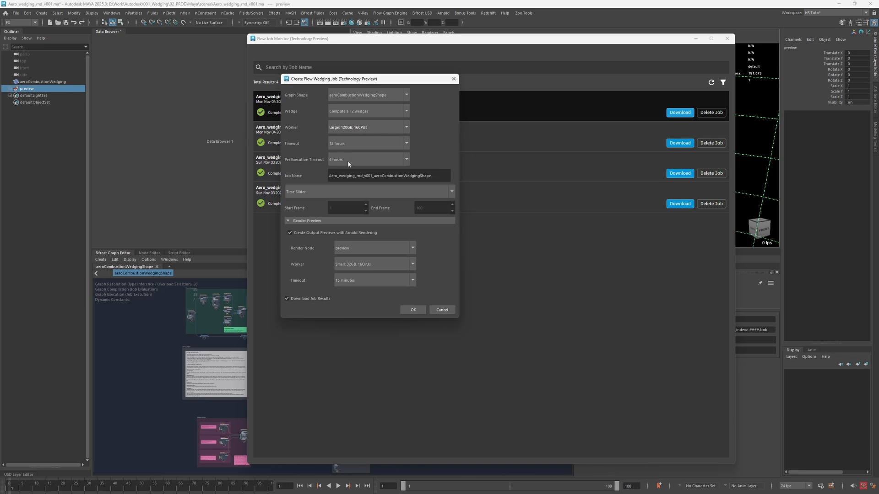
# - Use a Custom frame range ending at frame 50 and give the render preview the Large: 120GB, 16CPUs worker
pyautogui.click(343, 194)
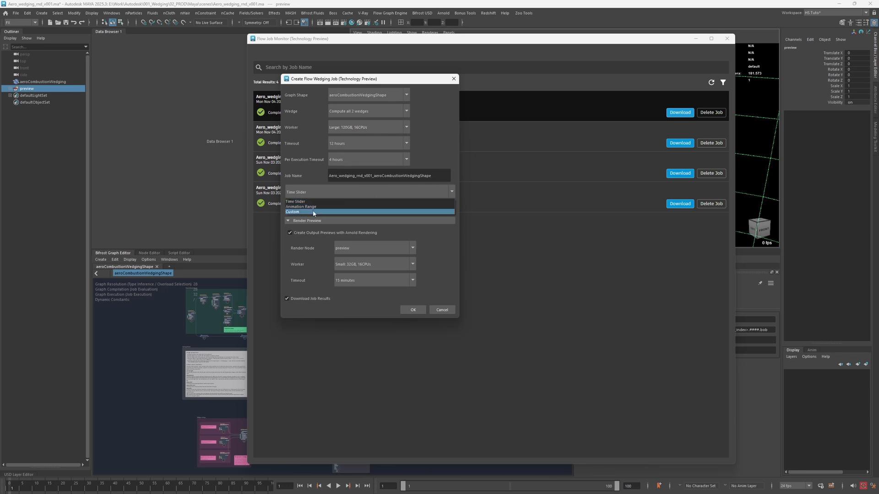
pyautogui.click(314, 212)
pyautogui.moveTo(420, 208); pyautogui.dragTo(403, 211)
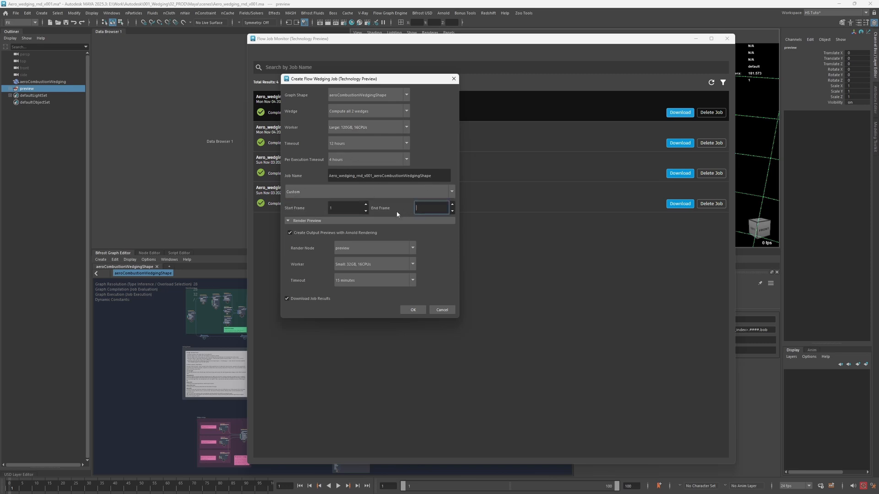
pyautogui.click(356, 264)
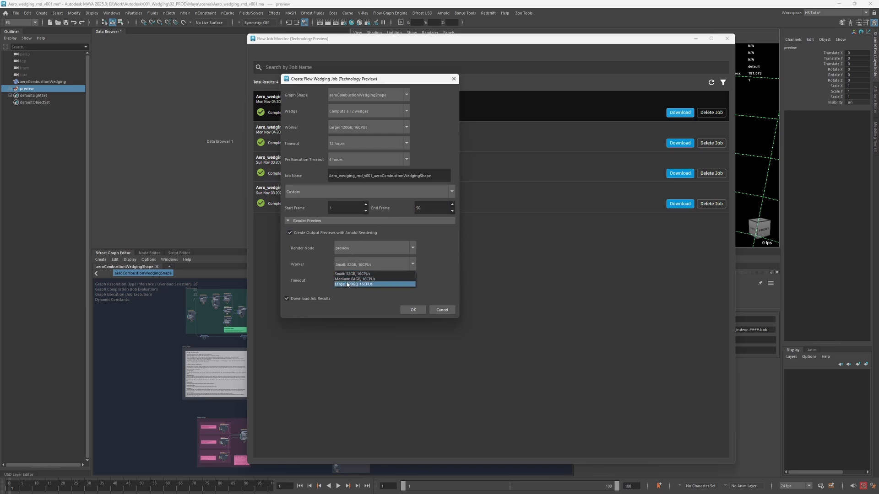
pyautogui.click(344, 284)
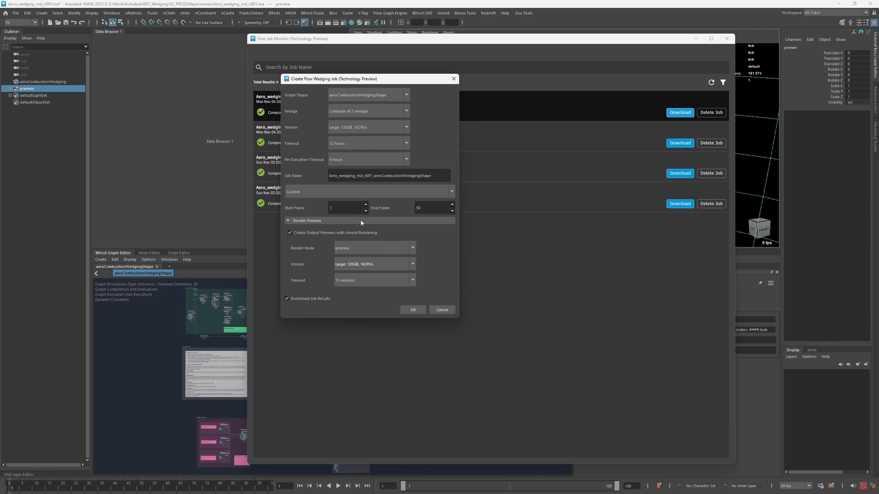
# - Name the job CoolExplosion and submit it to the Flow Graph Engine
pyautogui.doubleClick(441, 177)
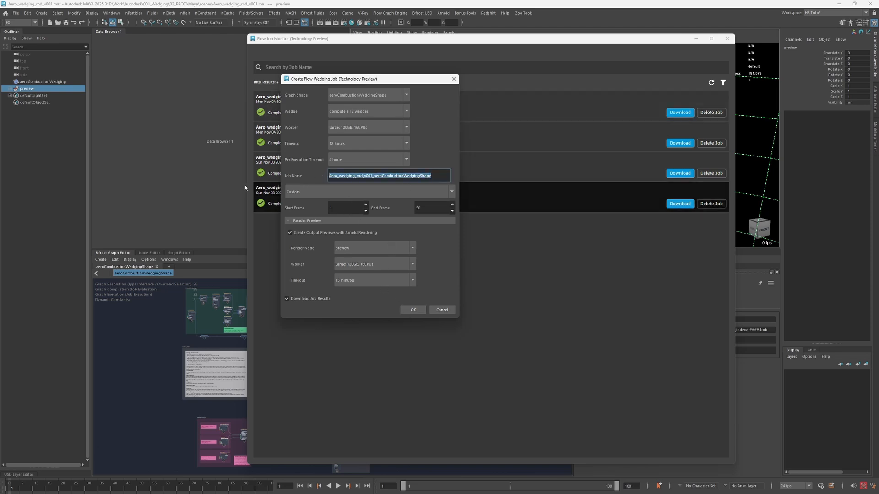
pyautogui.write('c')
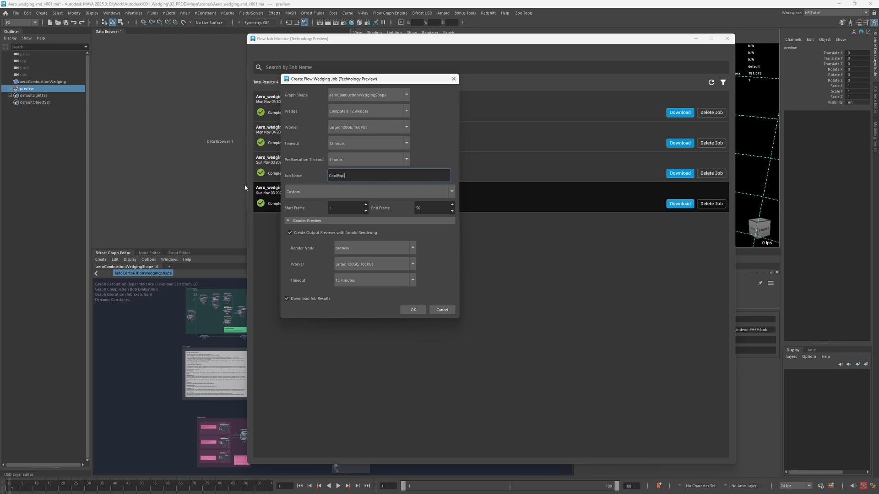
pyautogui.write('oolExplosion')
pyautogui.click(412, 310)
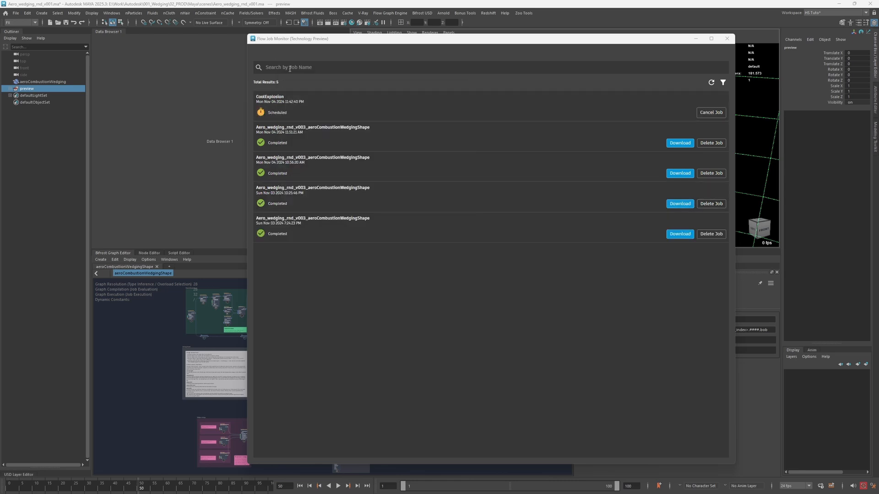
# - Open the CoolExplosion job's details and examine its wedge list, cache execution and thumbnail preview progress
pyautogui.click(321, 111)
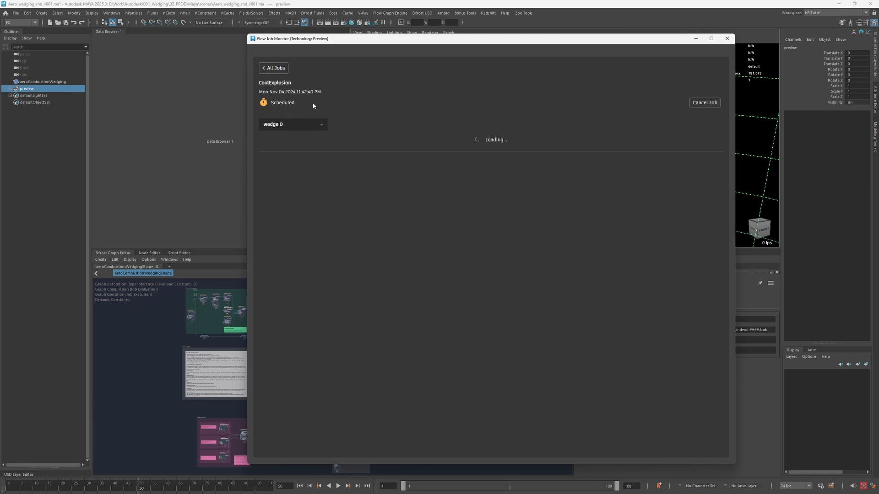
pyautogui.click(306, 126)
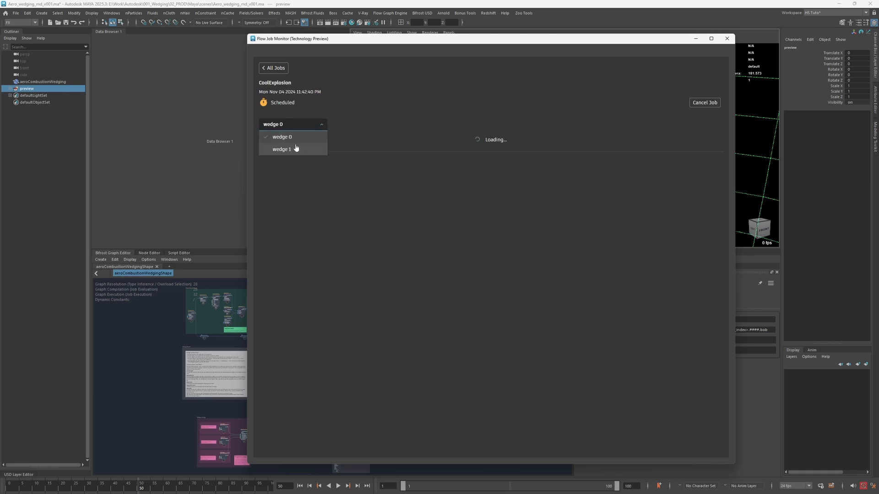
pyautogui.click(366, 99)
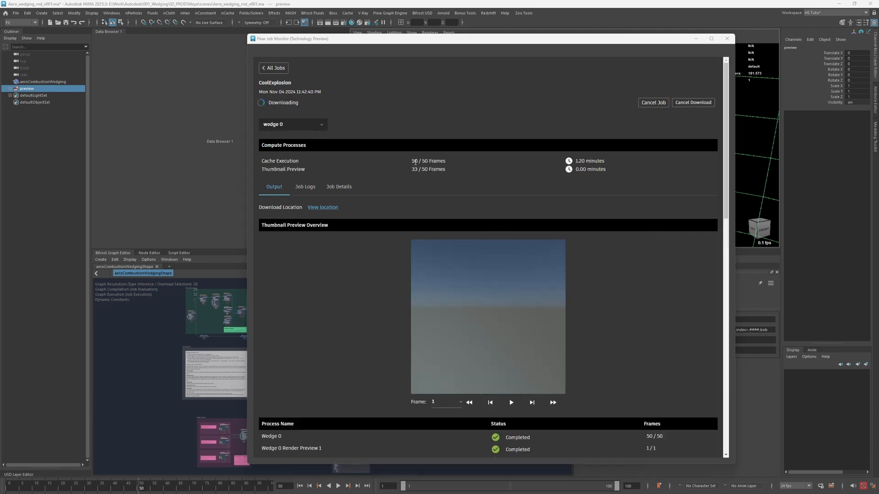
pyautogui.moveTo(411, 161); pyautogui.dragTo(460, 161)
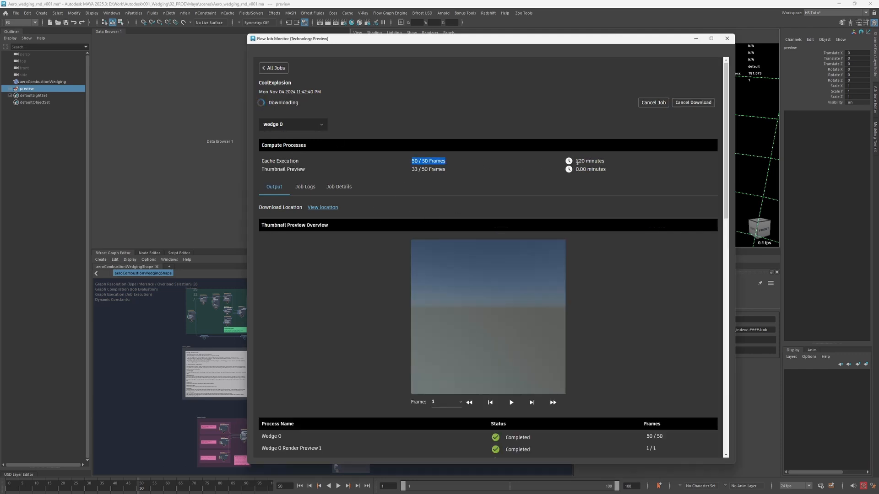
pyautogui.moveTo(576, 161); pyautogui.dragTo(607, 164)
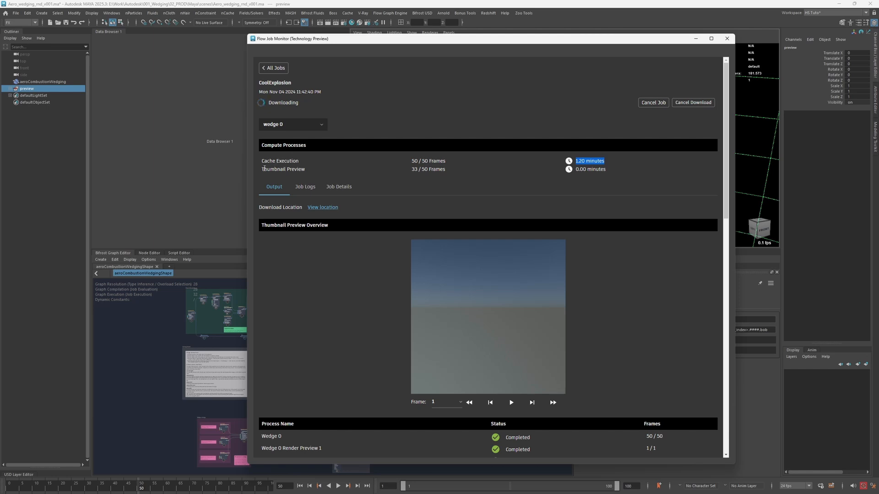
pyautogui.moveTo(267, 170); pyautogui.dragTo(315, 170)
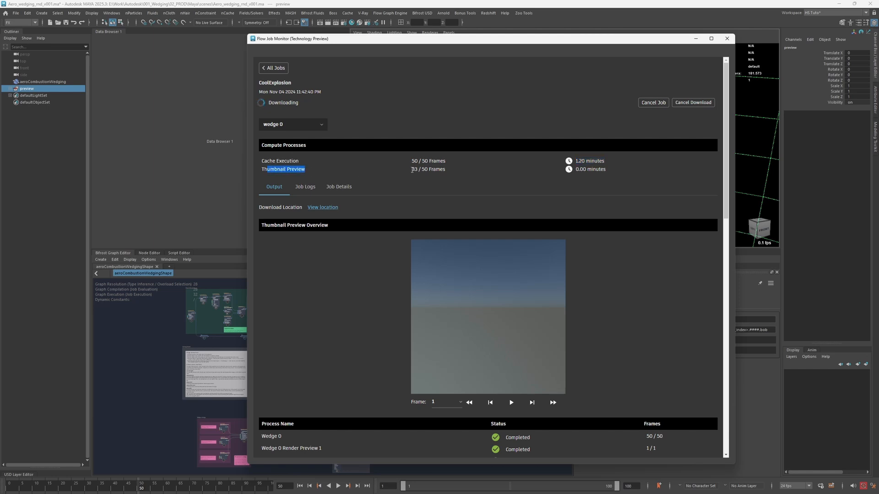
pyautogui.click(415, 170)
# - Play and pause the thumbnail preview of wedge 0, and switch the job details to wedge 1
pyautogui.click(512, 403)
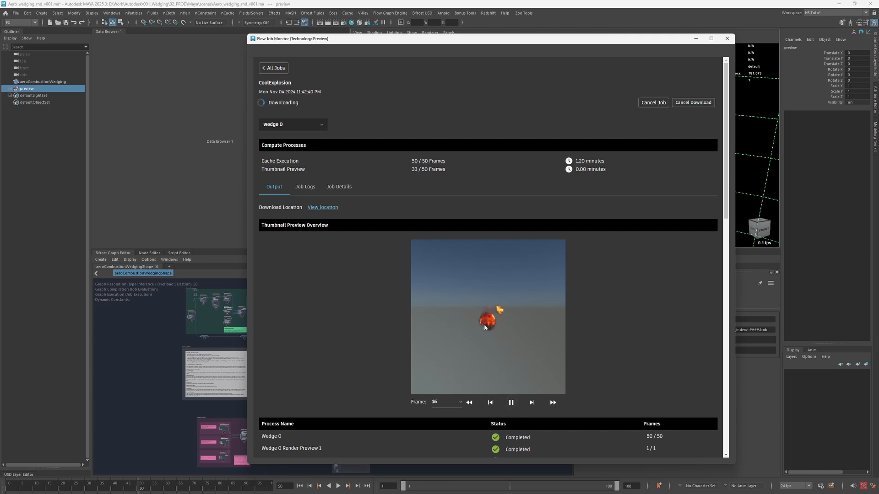
pyautogui.click(512, 405)
pyautogui.click(309, 124)
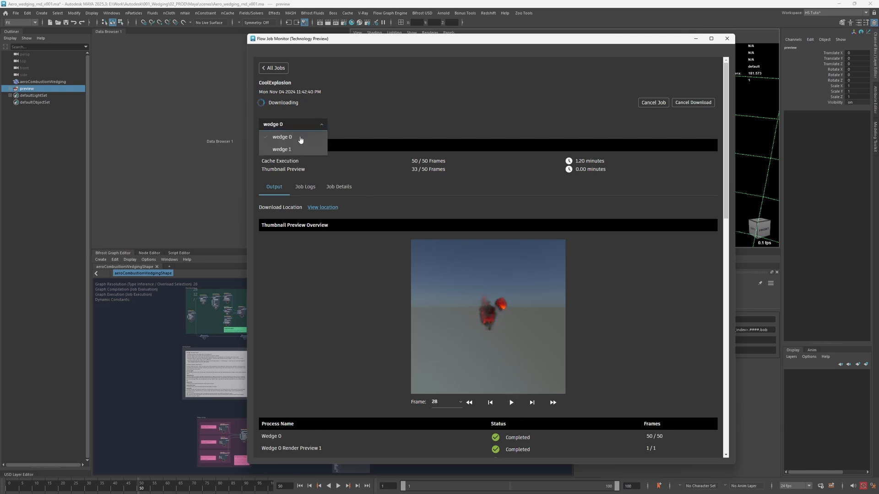
pyautogui.click(289, 150)
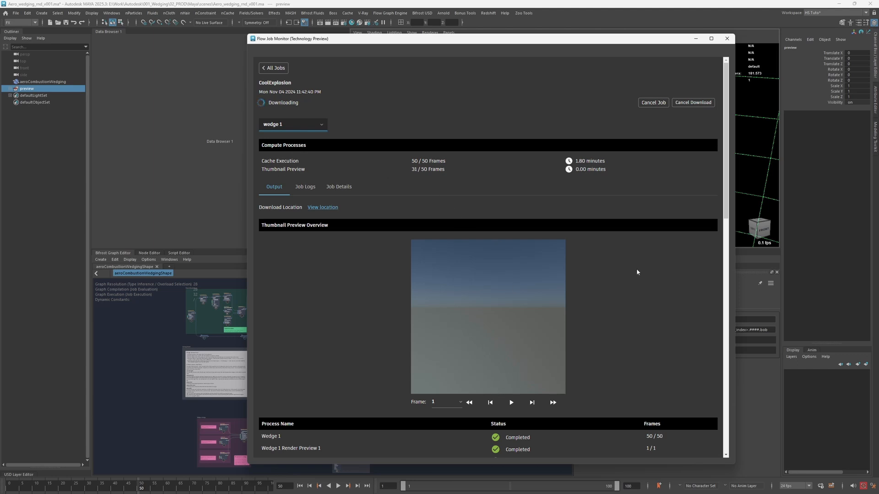
# - Play the wedge thumbnail previews and examine the cache execution and thumbnail preview times of wedge 0
pyautogui.click(511, 403)
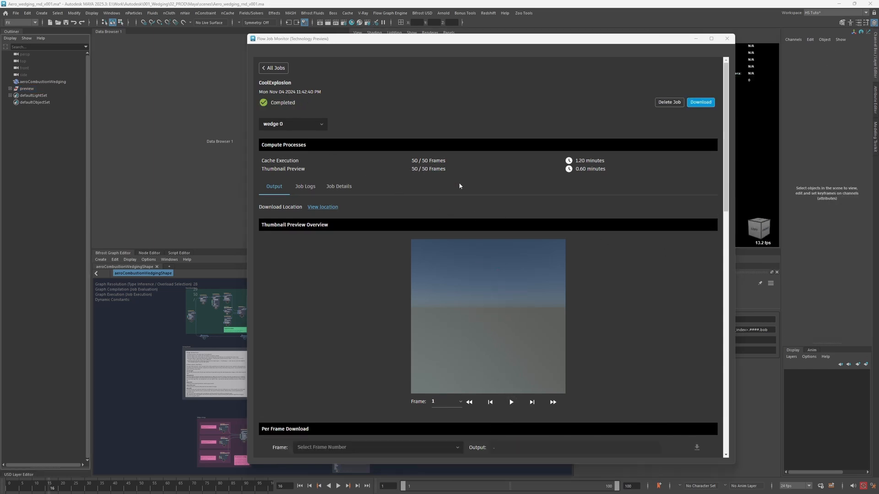
pyautogui.click(511, 402)
pyautogui.moveTo(579, 161); pyautogui.dragTo(604, 169)
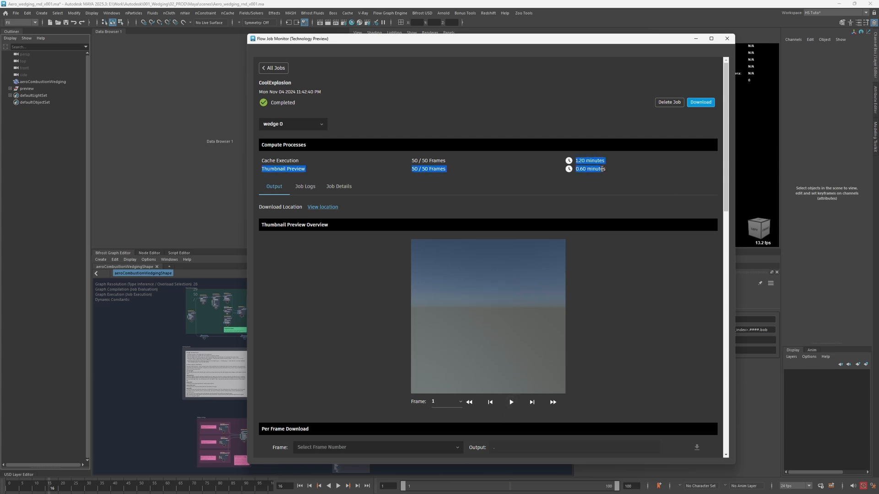
pyautogui.click(563, 162)
pyautogui.moveTo(577, 161); pyautogui.dragTo(615, 170)
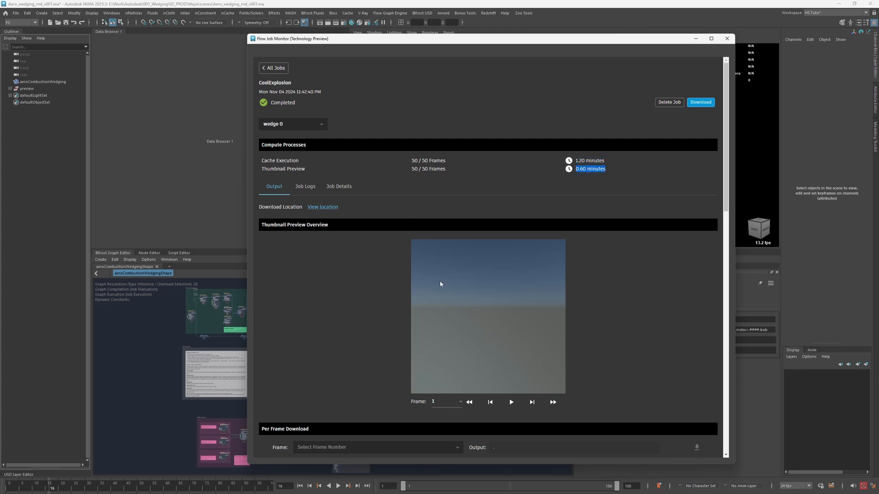
# - Read the CoolExplosion job log of the wedge 0 process at frame 4
pyautogui.click(305, 187)
pyautogui.click(307, 208)
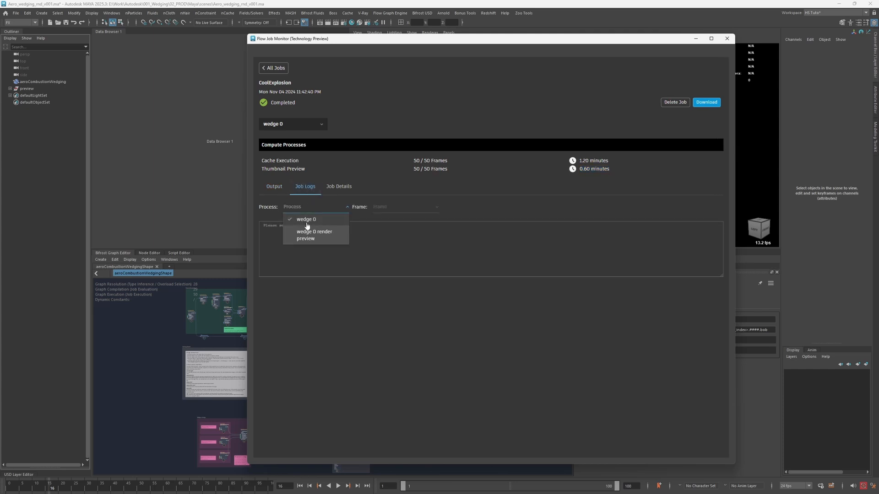
pyautogui.click(306, 219)
pyautogui.click(385, 210)
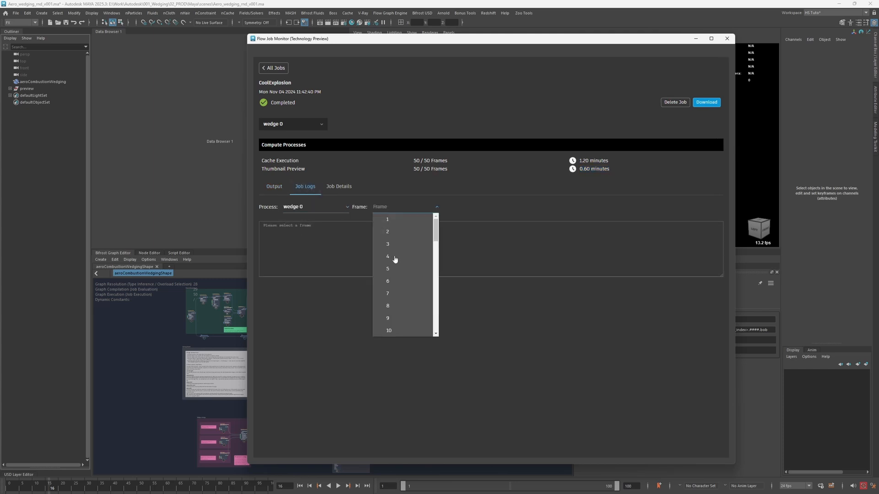
pyautogui.click(378, 257)
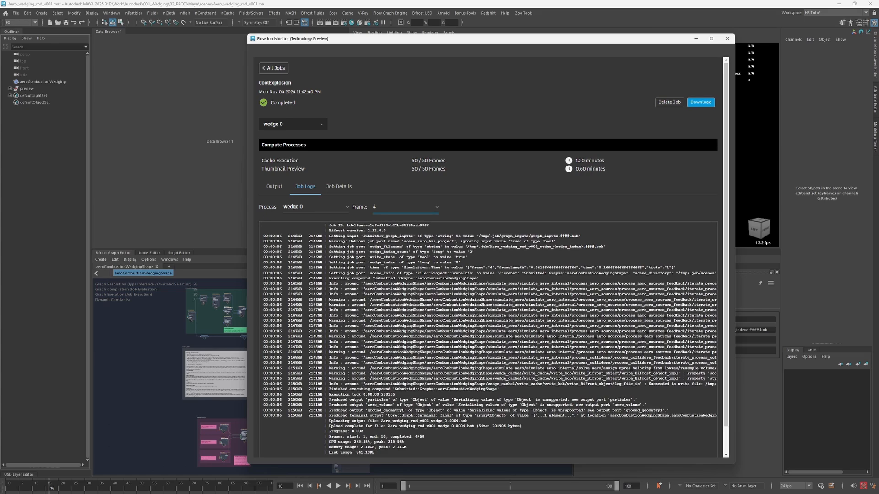
pyautogui.moveTo(337, 236); pyautogui.dragTo(412, 450)
pyautogui.click(378, 274)
# - Read the job log of the wedge 0 render preview process at frame 4
pyautogui.click(304, 207)
pyautogui.click(311, 235)
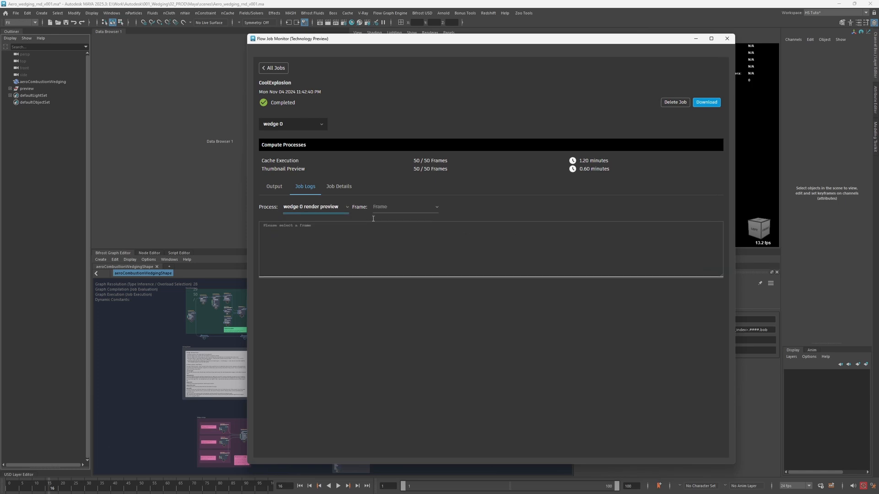
pyautogui.click(401, 210)
pyautogui.click(388, 256)
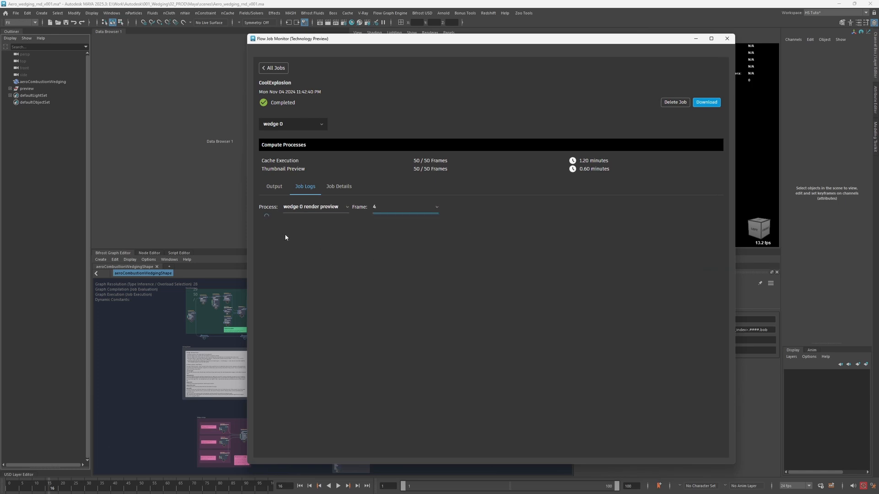
pyautogui.moveTo(263, 225); pyautogui.dragTo(396, 326)
pyautogui.click(456, 331)
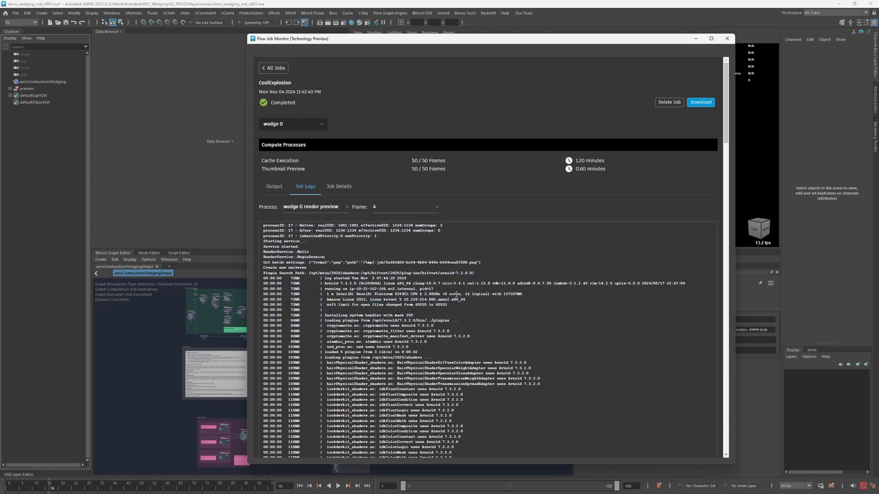
# - Examine the Wedge 0 frame statistics in the job details, and return to the job's output
pyautogui.click(334, 188)
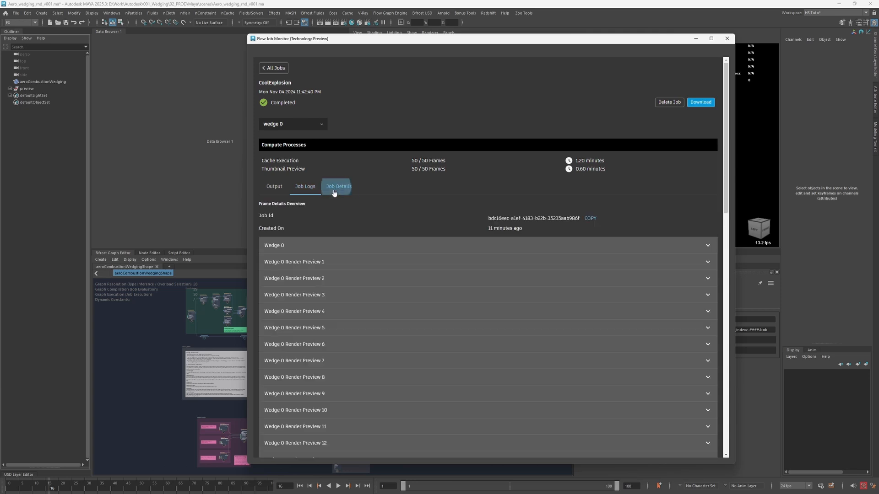
pyautogui.click(293, 249)
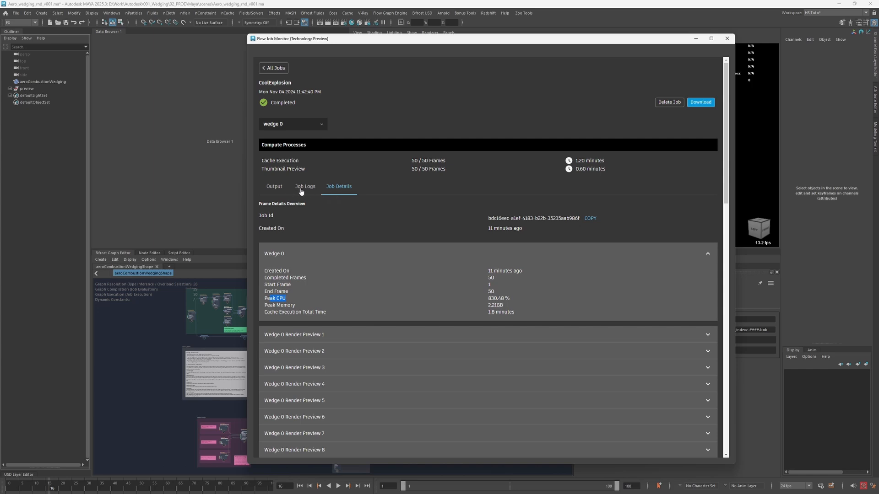
pyautogui.click(279, 188)
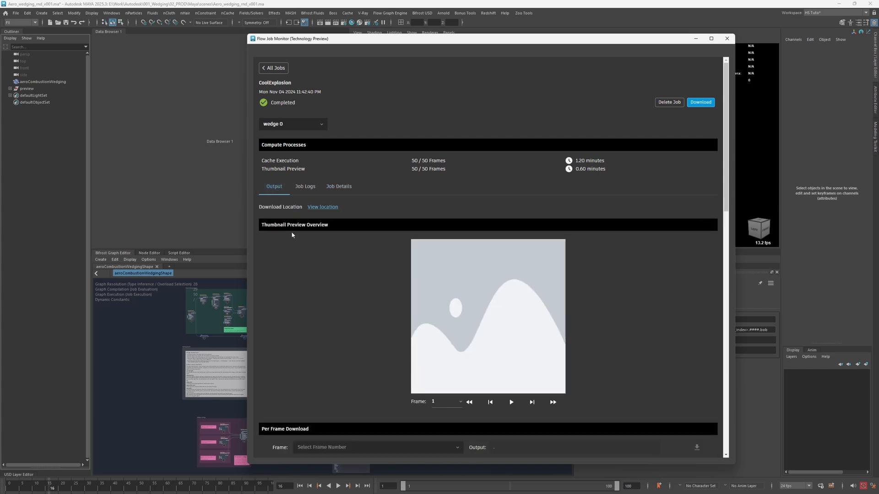
# - Switch the job output to wedge 1, then play and pause its thumbnail preview
pyautogui.click(295, 128)
pyautogui.click(282, 149)
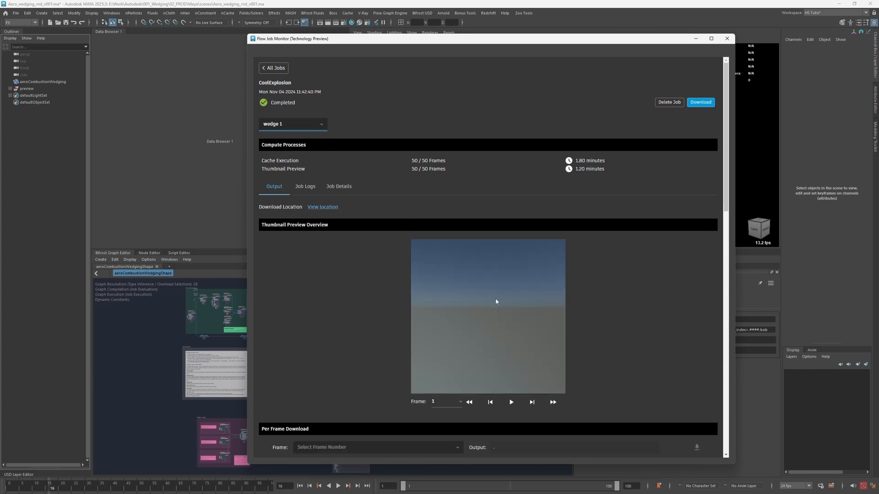
pyautogui.click(511, 402)
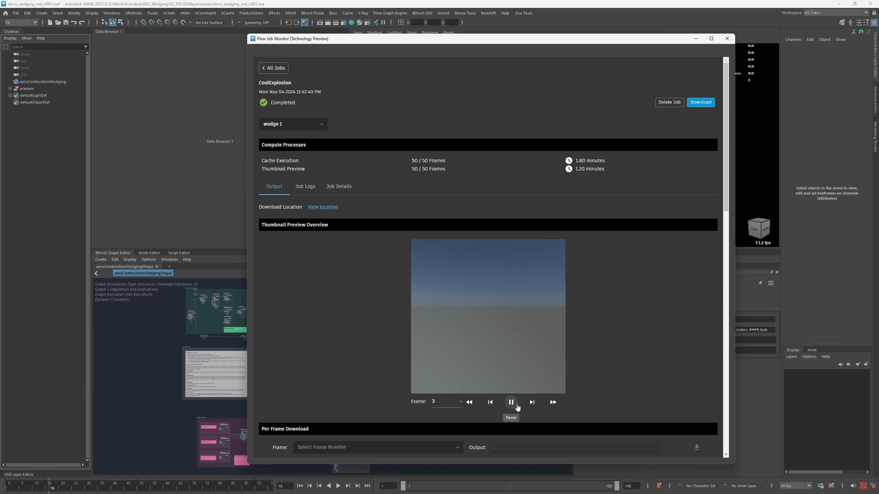
pyautogui.click(511, 402)
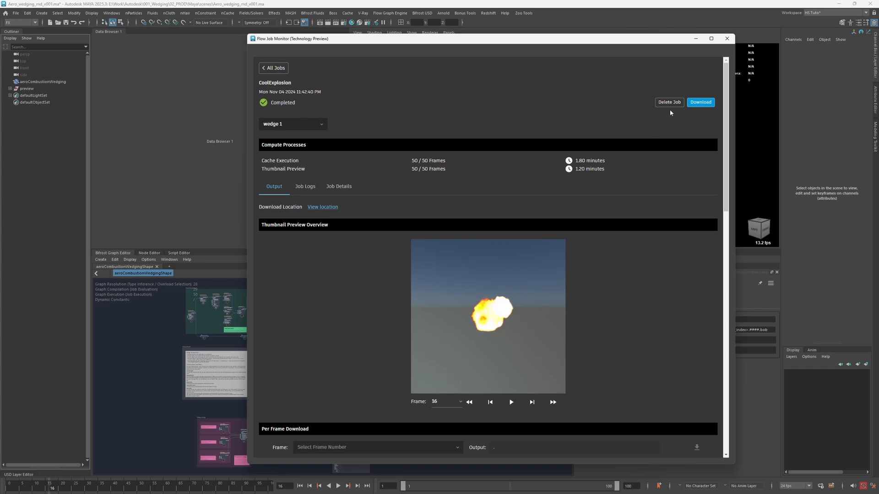
# - Return to the list of all jobs, download the CoolExplosion results, and close the Flow Job Monitor
pyautogui.click(273, 68)
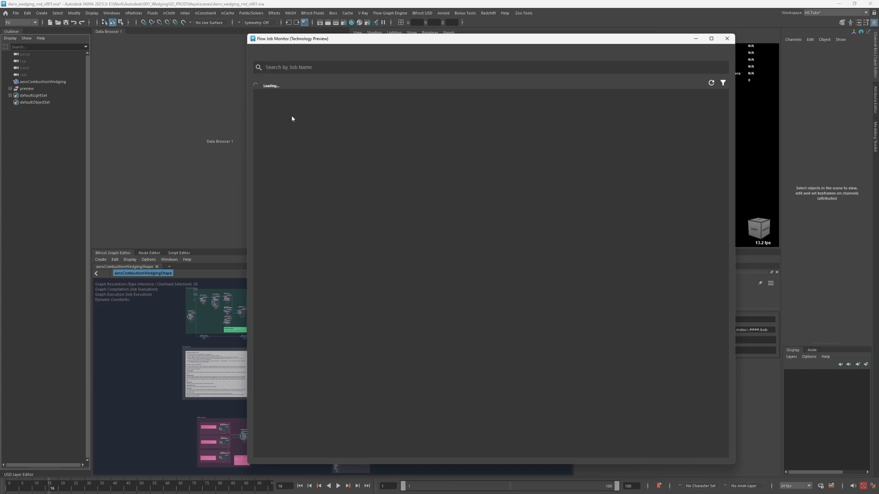
pyautogui.click(679, 113)
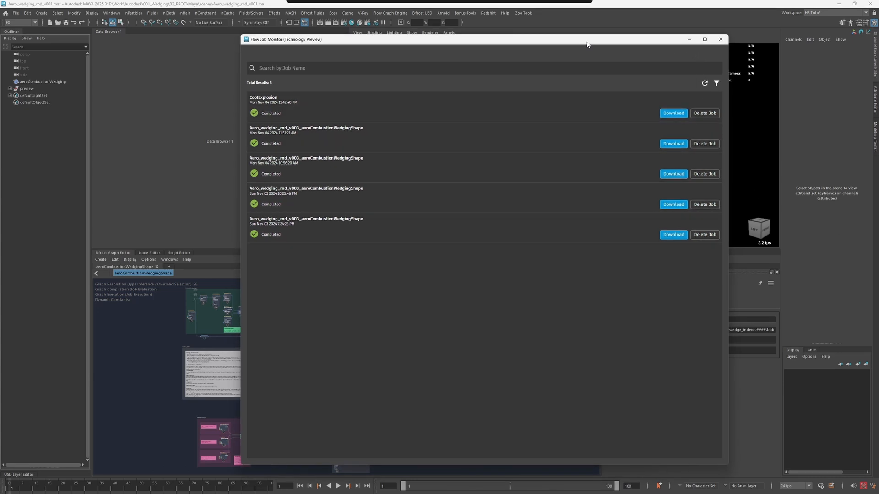
pyautogui.click(724, 39)
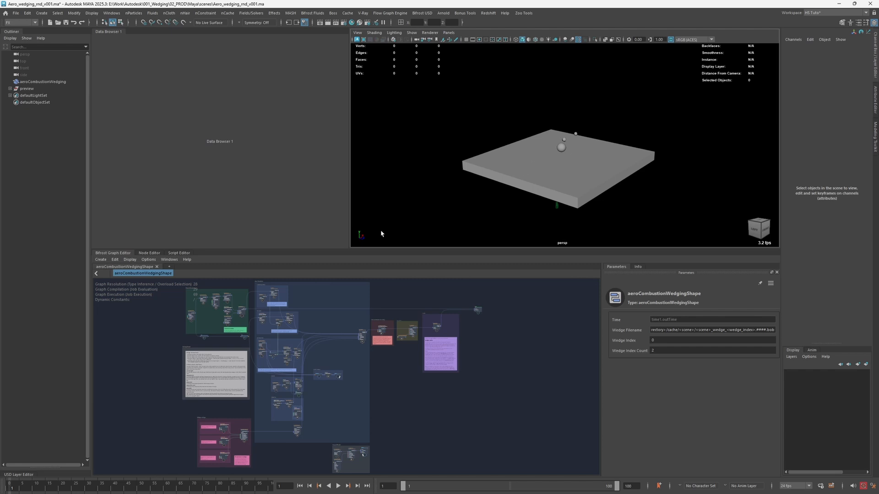
# - Set the playback range to end at frame 50
pyautogui.doubleClick(612, 486)
pyautogui.write('50')
pyautogui.press('Return')
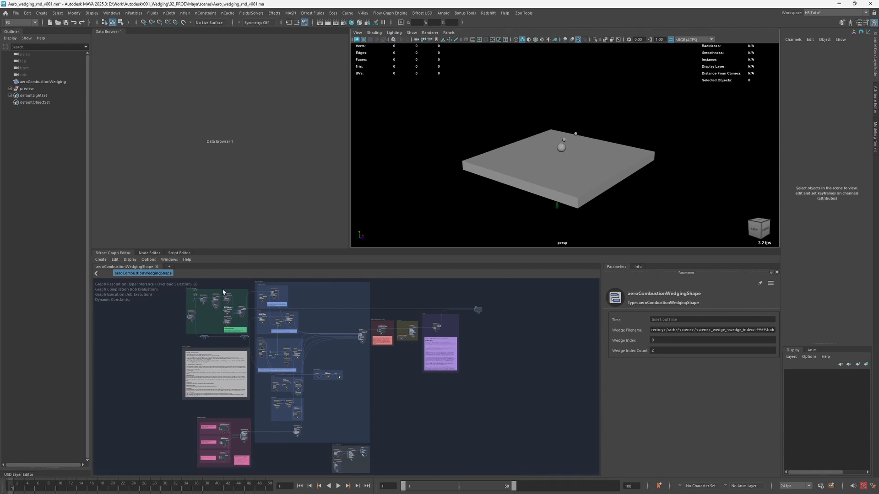
# - Play and stop the wedge 0 explosion in the viewport, viewing it from the front as well
pyautogui.hotkey('alt', 'v')
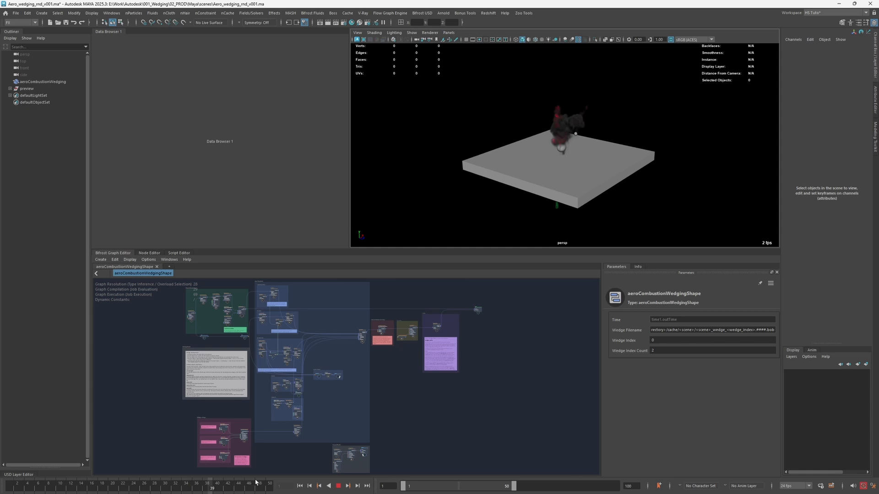
pyautogui.hotkey('alt', 'v')
pyautogui.keyDown('alt'); pyautogui.moveTo(561, 131); pyautogui.dragTo(589, 137, button='right'); pyautogui.keyUp('alt')
pyautogui.keyDown('alt'); pyautogui.moveTo(590, 137); pyautogui.dragTo(535, 136); pyautogui.keyUp('alt')
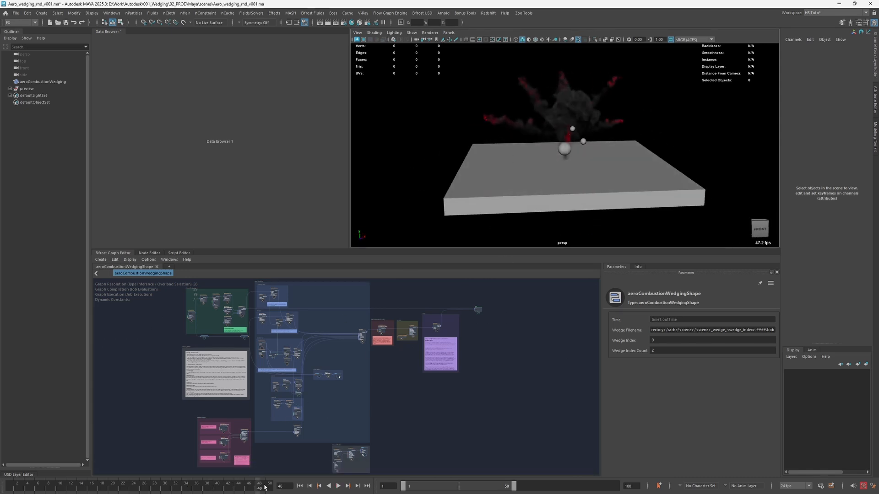
pyautogui.hotkey('alt', 'v')
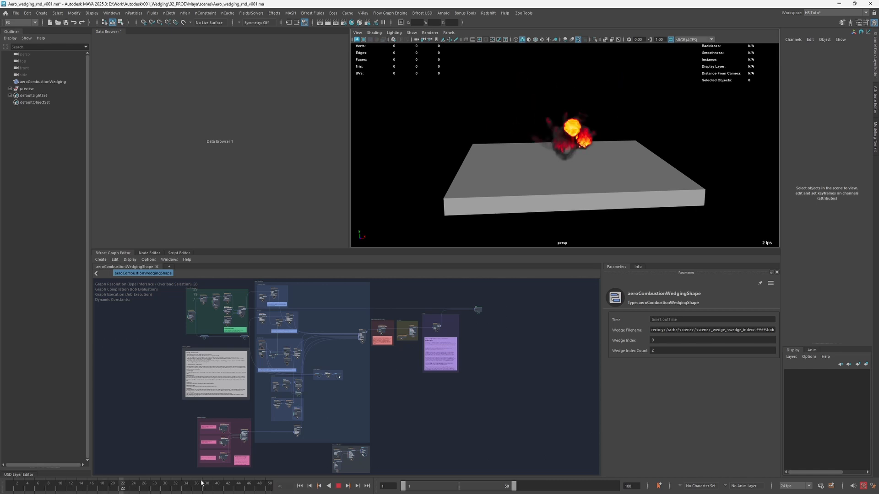
pyautogui.hotkey('alt', 'v')
# - Set the graph's Wedge Index to 1 and frame the whole explosion in the viewport
pyautogui.click(675, 340)
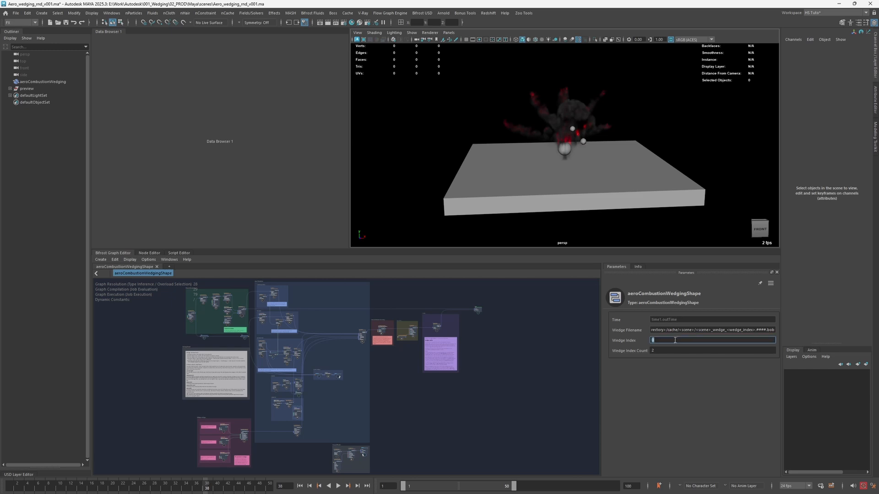
pyautogui.click(588, 359)
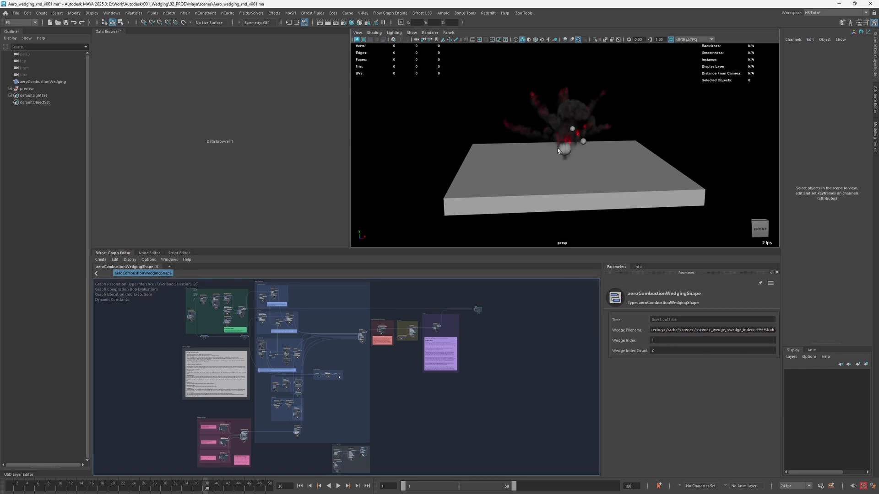
pyautogui.keyDown('alt'); pyautogui.moveTo(545, 157); pyautogui.dragTo(455, 183, button='right'); pyautogui.keyUp('alt')
pyautogui.keyDown('alt'); pyautogui.moveTo(455, 183); pyautogui.dragTo(391, 190); pyautogui.keyUp('alt')
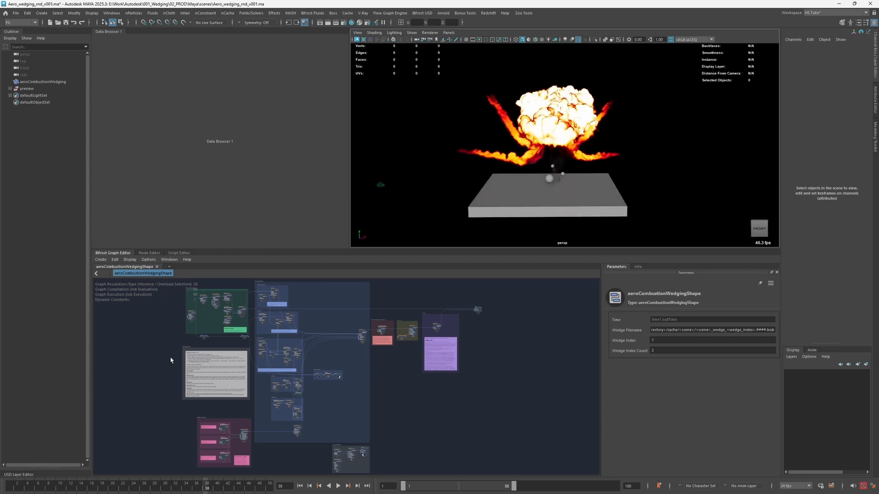
# - Play and stop the wedge 1 explosion, and inspect it from several angles in the viewport
pyautogui.click(44, 488)
pyautogui.hotkey('alt', 'v')
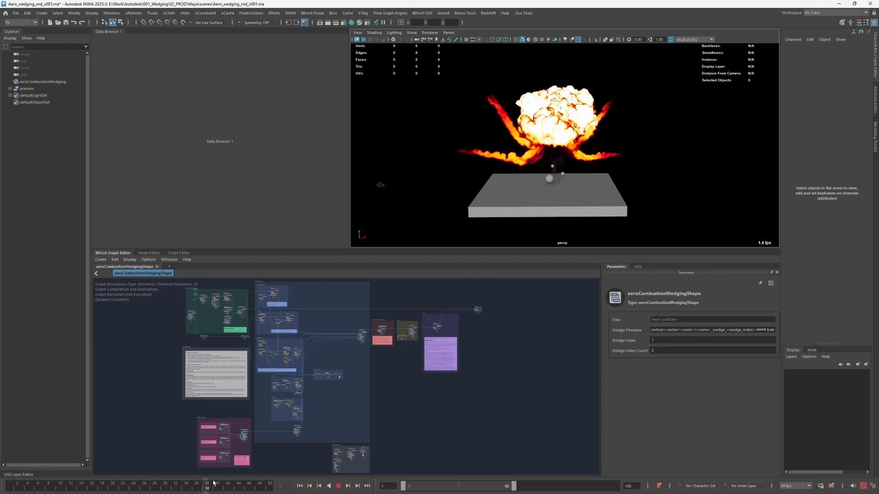
pyautogui.hotkey('alt', 'v')
pyautogui.keyDown('alt'); pyautogui.moveTo(574, 146); pyautogui.dragTo(561, 150); pyautogui.keyUp('alt')
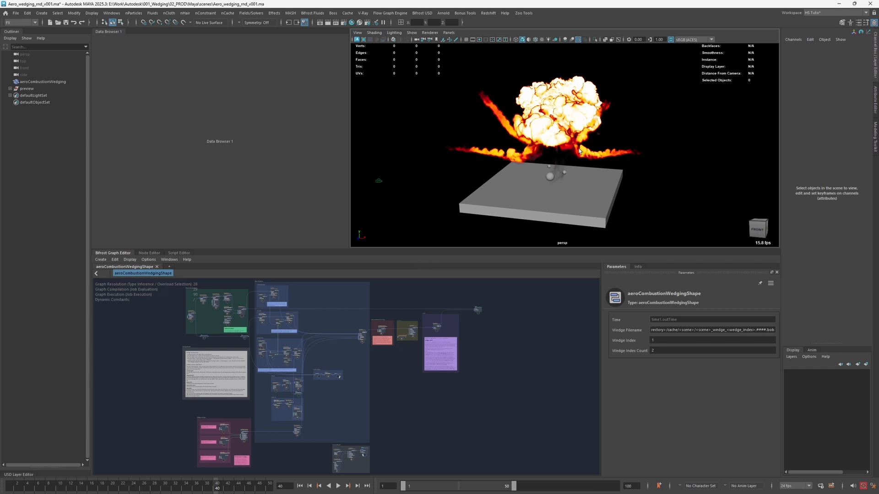
pyautogui.keyDown('alt'); pyautogui.moveTo(568, 152); pyautogui.dragTo(555, 144); pyautogui.keyUp('alt')
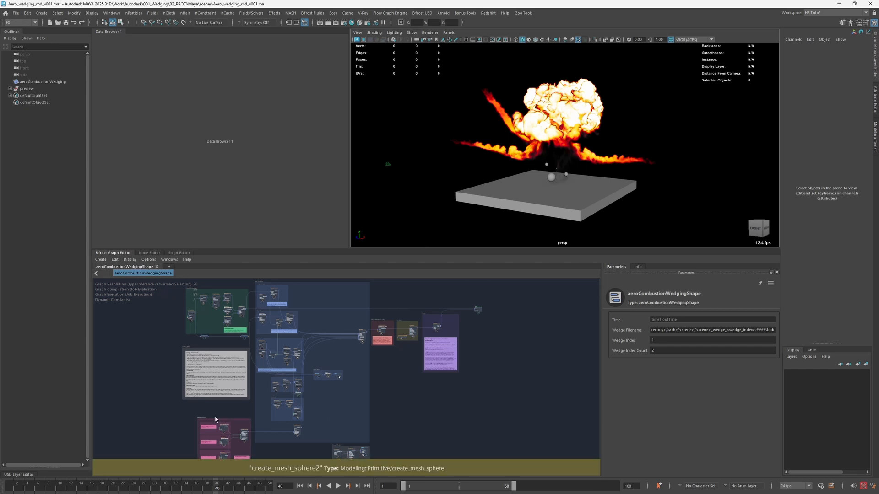
# - Examine the wedging nodes and the wedge ports listed in Apply Wedge, and close it without applying
pyautogui.click(115, 259)
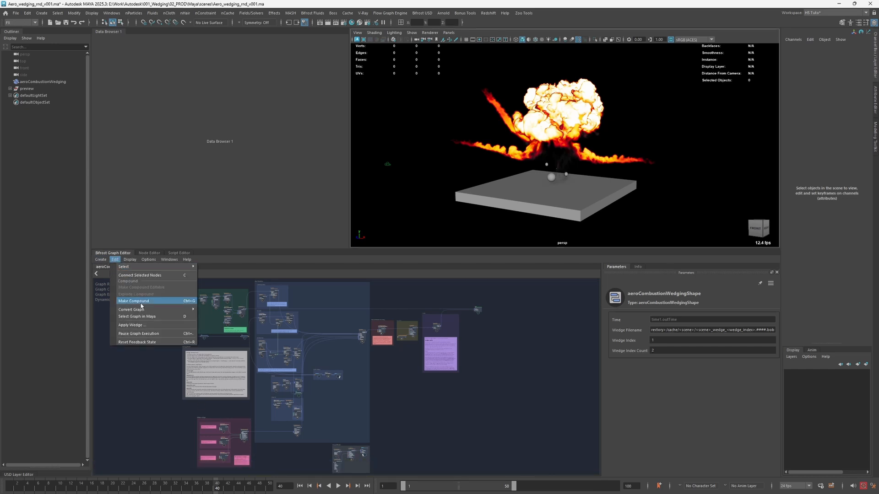
pyautogui.click(136, 327)
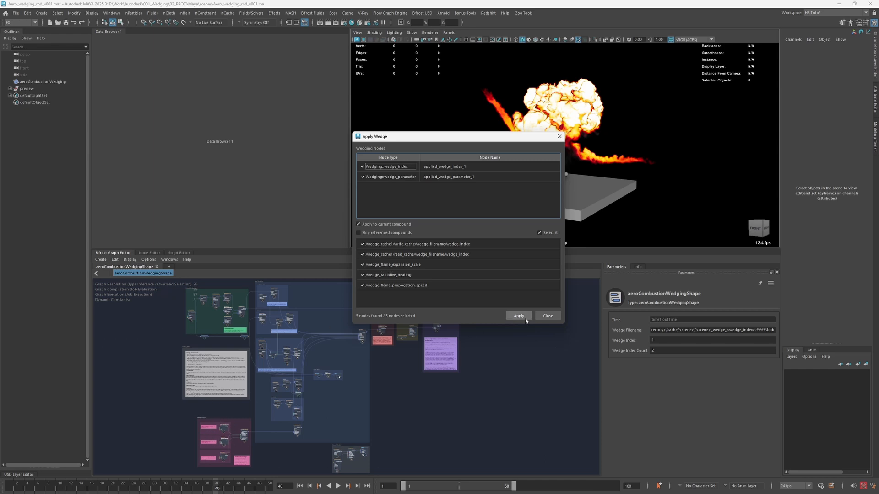
pyautogui.click(548, 315)
# - Select the wedge_cache1 node and examine its parameters and available node commands
pyautogui.scroll(4, 492, 324)
pyautogui.scroll(3, 492, 324)
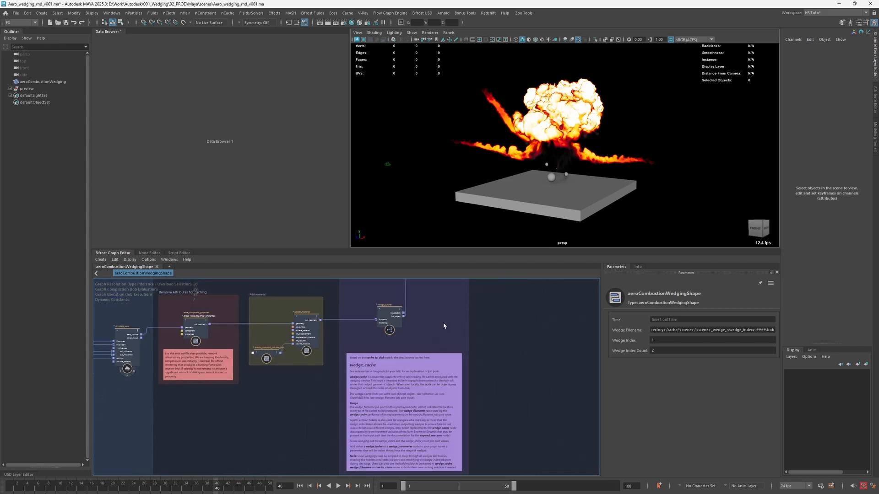
pyautogui.moveTo(365, 329); pyautogui.dragTo(365, 329)
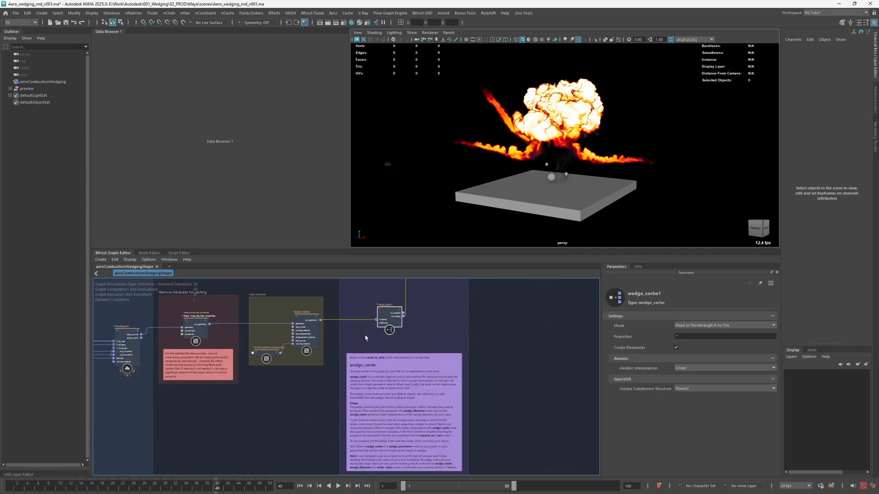
pyautogui.rightClick(391, 315)
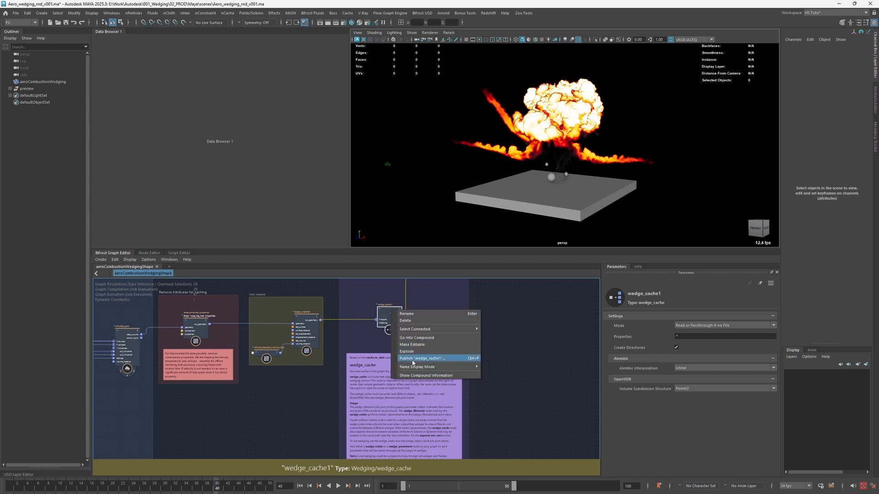
pyautogui.click(365, 340)
# - Inspect the wedge_flame_expansion_scale and wedge_flame_propogation_speed nodes in the Wedge settings group
pyautogui.moveTo(256, 414); pyautogui.dragTo(407, 363, button='middle')
pyautogui.moveTo(279, 431); pyautogui.dragTo(438, 360, button='middle')
pyautogui.moveTo(280, 462); pyautogui.dragTo(477, 304, button='middle')
pyautogui.moveTo(302, 296); pyautogui.dragTo(351, 259, button='middle')
pyautogui.click(241, 344)
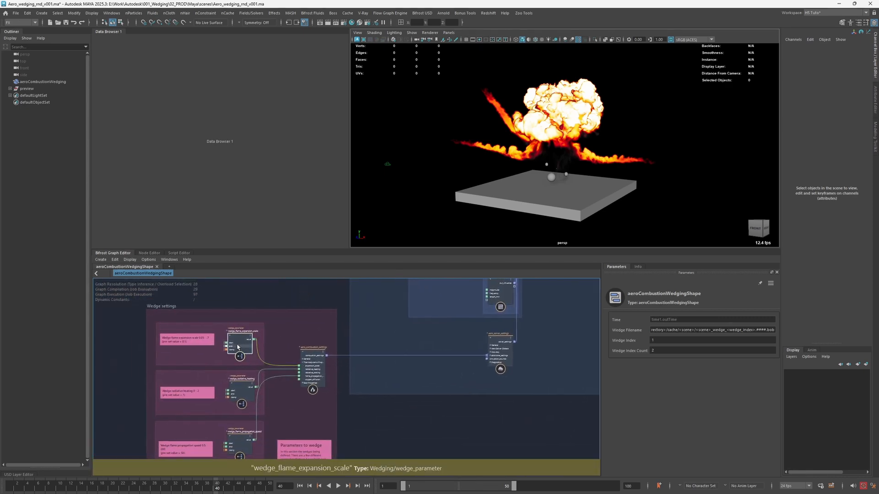
pyautogui.moveTo(241, 428); pyautogui.dragTo(241, 425)
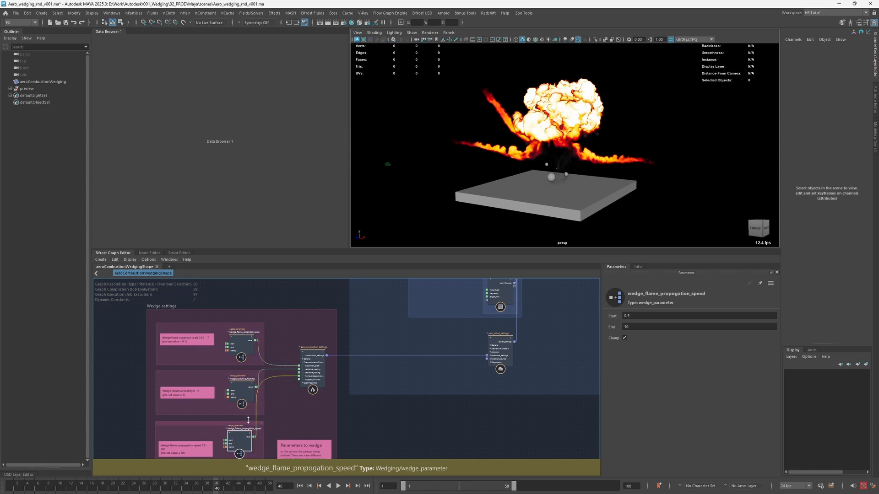
# - Apply wedging to the flame expansion scale, radiative heating and flame propagation speed nodes, skipping referenced compounds, and close Apply Wedge
pyautogui.click(313, 367)
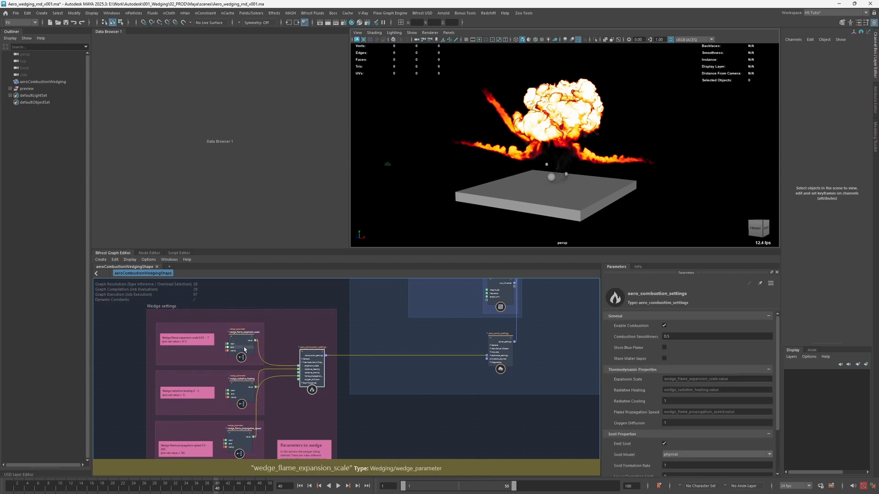
pyautogui.click(115, 259)
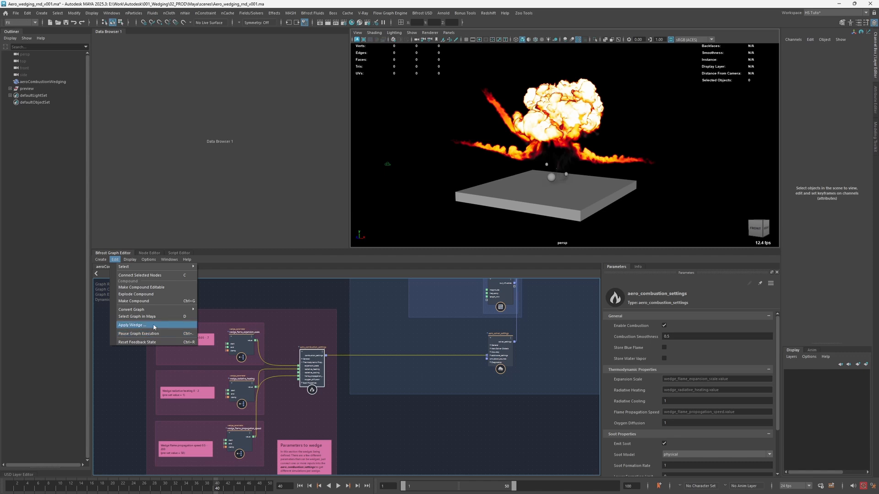
pyautogui.click(139, 324)
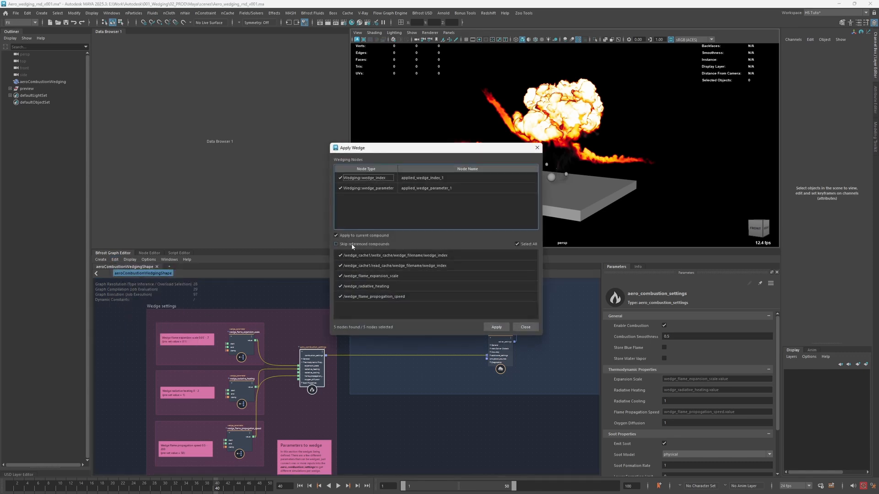
pyautogui.click(369, 245)
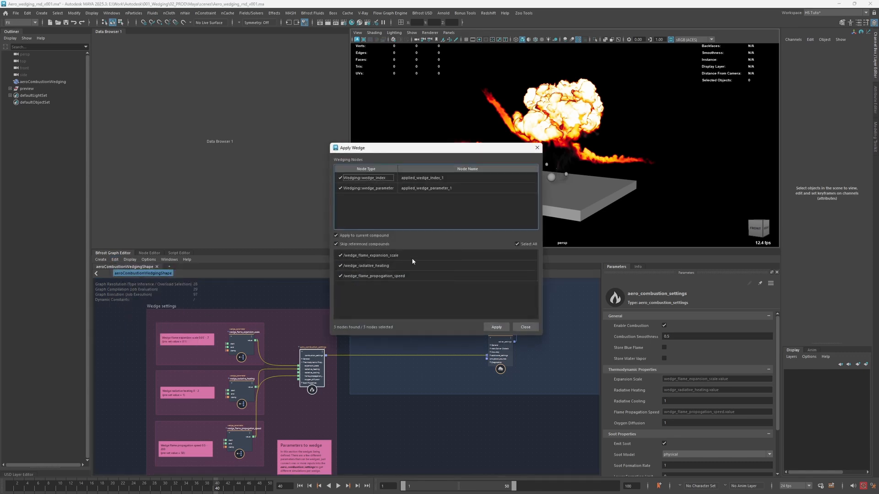
pyautogui.click(377, 246)
pyautogui.click(340, 255)
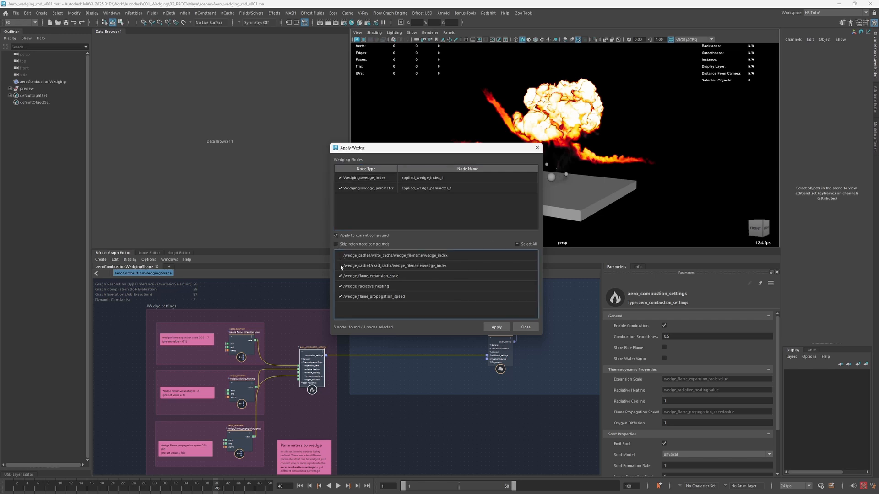
pyautogui.click(349, 245)
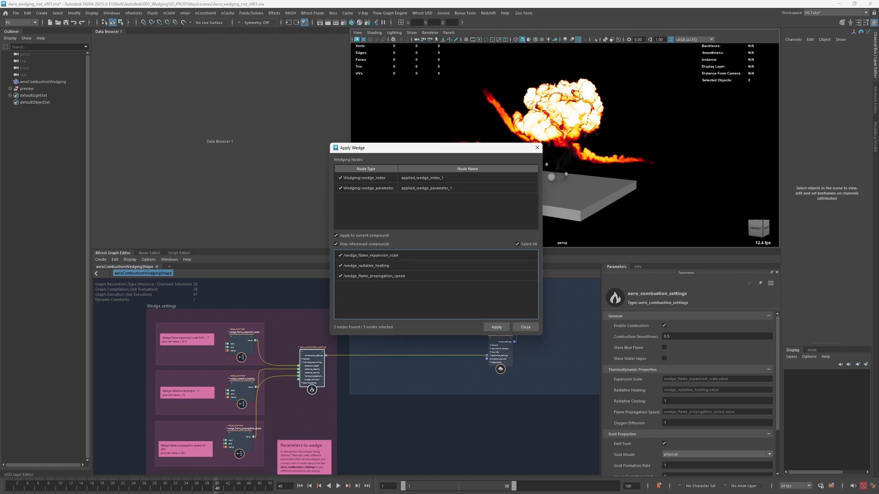
pyautogui.click(497, 327)
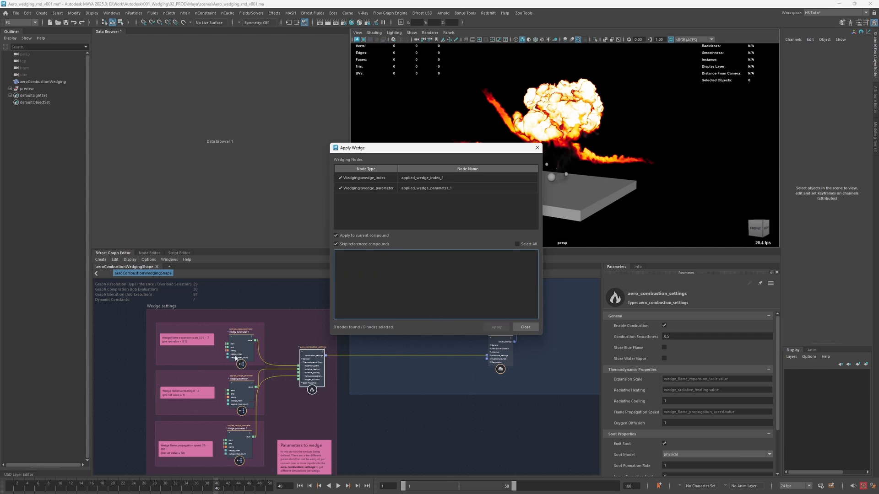
pyautogui.click(522, 327)
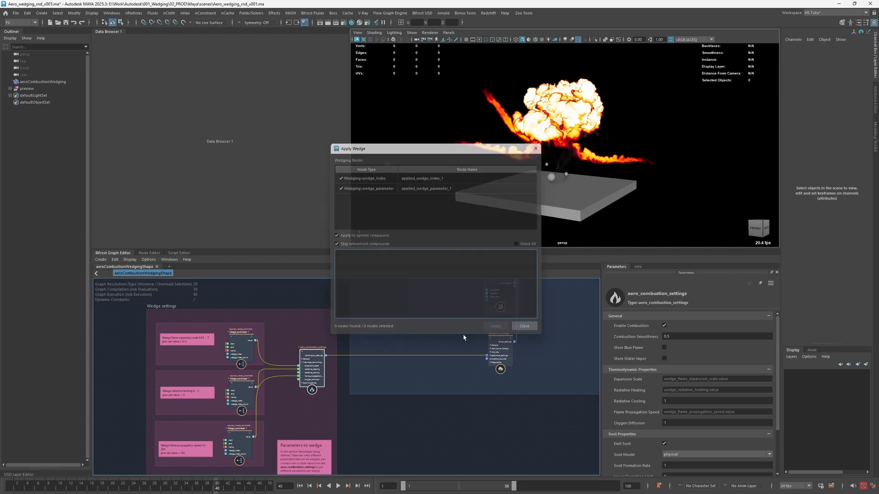
# - Inspect the parameters of the applied wedge node for flame expansion scale, including its wedge index and wedge index count
pyautogui.scroll(3, 271, 339)
pyautogui.click(272, 339)
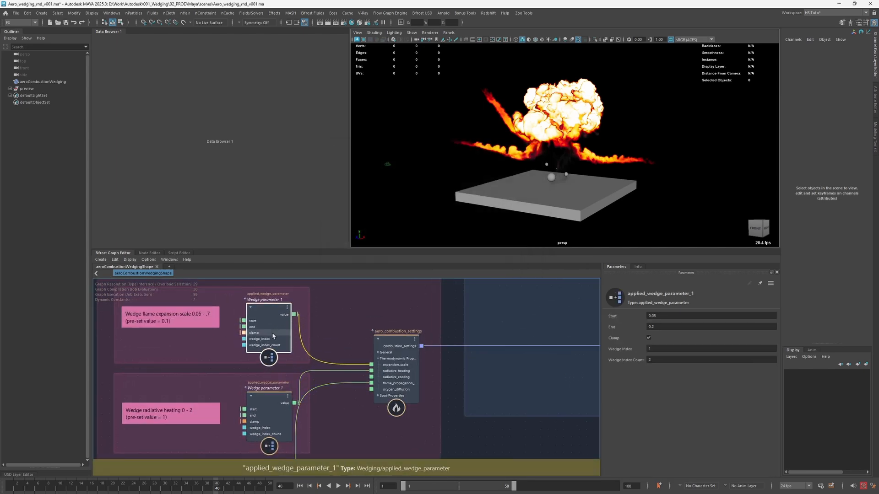
pyautogui.scroll(1, 273, 339)
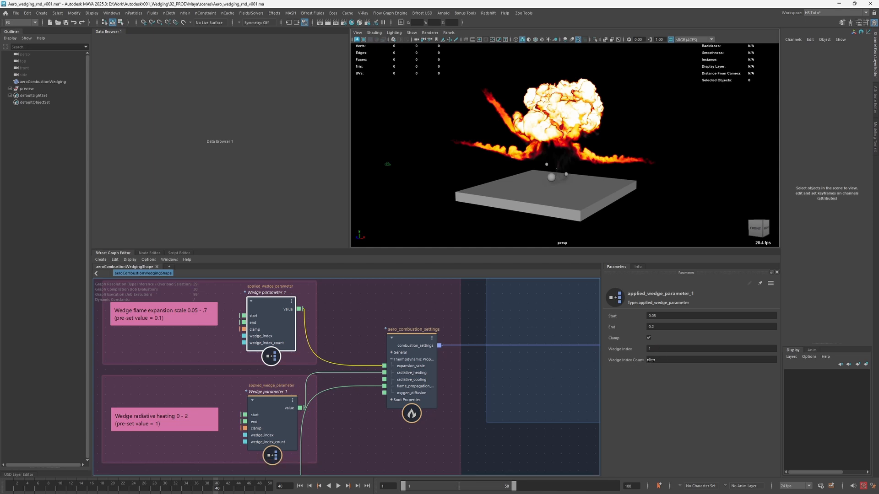
pyautogui.click(377, 326)
pyautogui.scroll(-3, 371, 327)
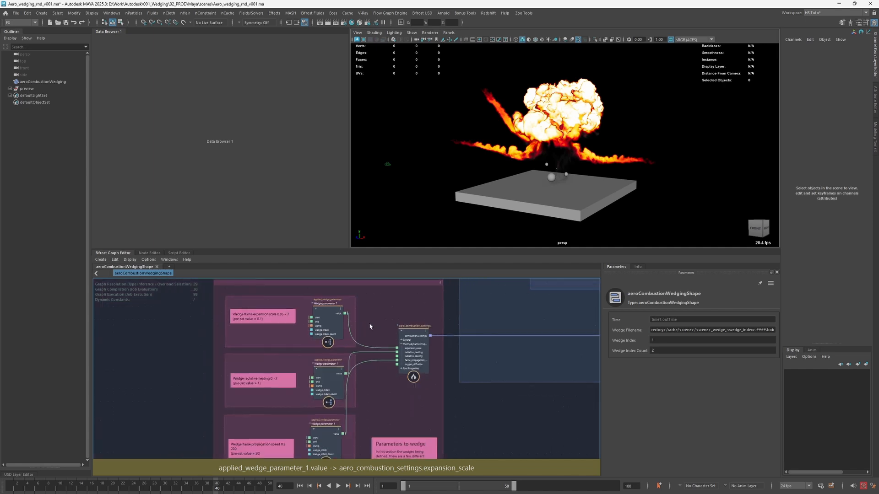
# - Examine the applied radiative heating and flame expansion scale wedge nodes and their connections to aero_combustion_settings
pyautogui.keyDown('alt'); pyautogui.moveTo(394, 320); pyautogui.dragTo(354, 337, button='middle'); pyautogui.keyUp('alt')
pyautogui.moveTo(497, 283)
pyautogui.keyDown('alt'); pyautogui.mouseDown(button='middle')
pyautogui.moveTo(388, 342)
pyautogui.moveTo(353, 400)
pyautogui.mouseUp(button='middle'); pyautogui.keyUp('alt')
pyautogui.moveTo(553, 312)
pyautogui.keyDown('alt'); pyautogui.mouseDown(button='middle')
pyautogui.moveTo(385, 389)
pyautogui.moveTo(306, 466)
pyautogui.mouseUp(button='middle'); pyautogui.keyUp('alt')
pyautogui.keyDown('alt'); pyautogui.moveTo(226, 368); pyautogui.dragTo(388, 331, button='middle'); pyautogui.keyUp('alt')
pyautogui.keyDown('alt'); pyautogui.moveTo(228, 419); pyautogui.dragTo(270, 317, button='middle'); pyautogui.keyUp('alt')
pyautogui.keyDown('alt'); pyautogui.moveTo(383, 351); pyautogui.dragTo(502, 243, button='middle'); pyautogui.keyUp('alt')
pyautogui.click(219, 422)
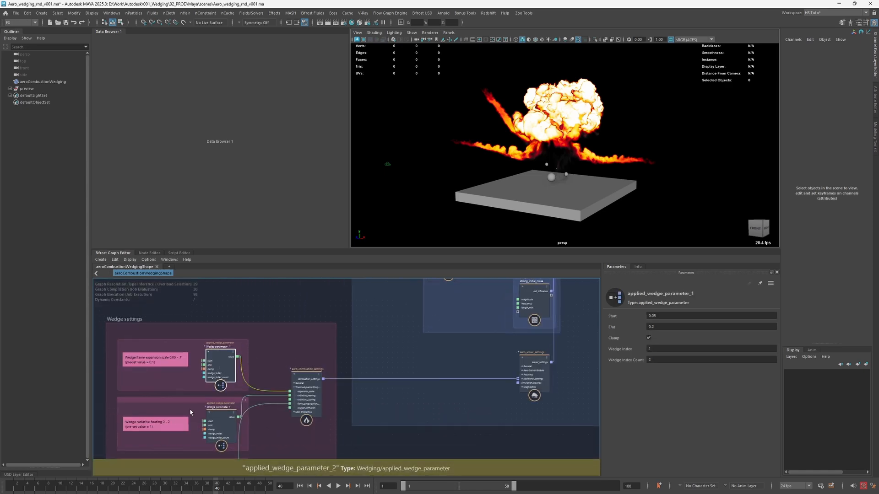
pyautogui.keyDown('alt'); pyautogui.moveTo(221, 426); pyautogui.dragTo(247, 358, button='middle'); pyautogui.keyUp('alt')
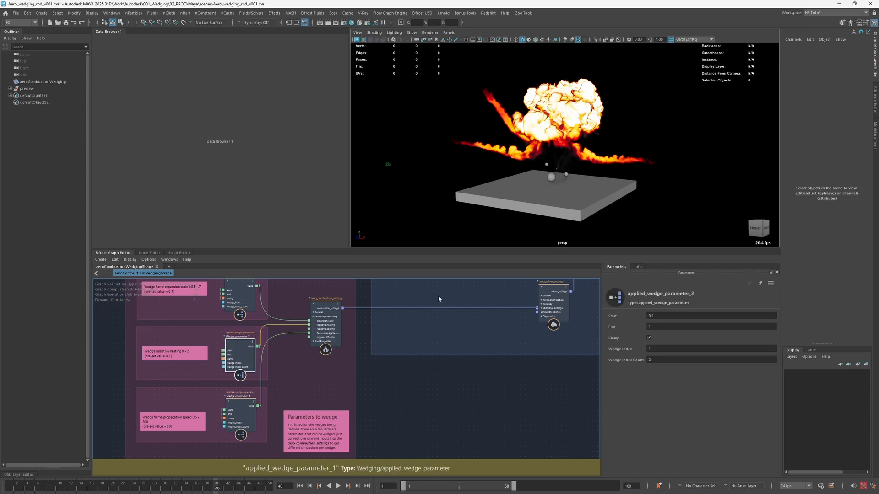
pyautogui.keyDown('alt'); pyautogui.moveTo(439, 298); pyautogui.dragTo(356, 365, button='middle'); pyautogui.keyUp('alt')
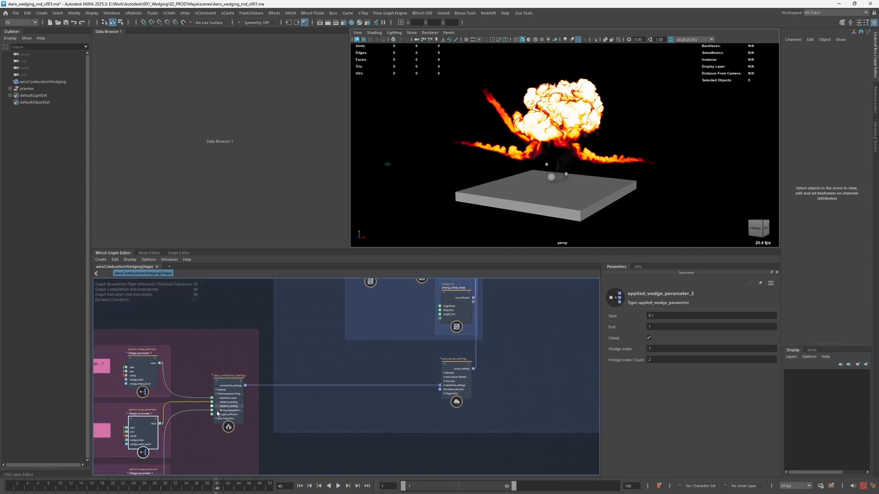
pyautogui.moveTo(225, 409)
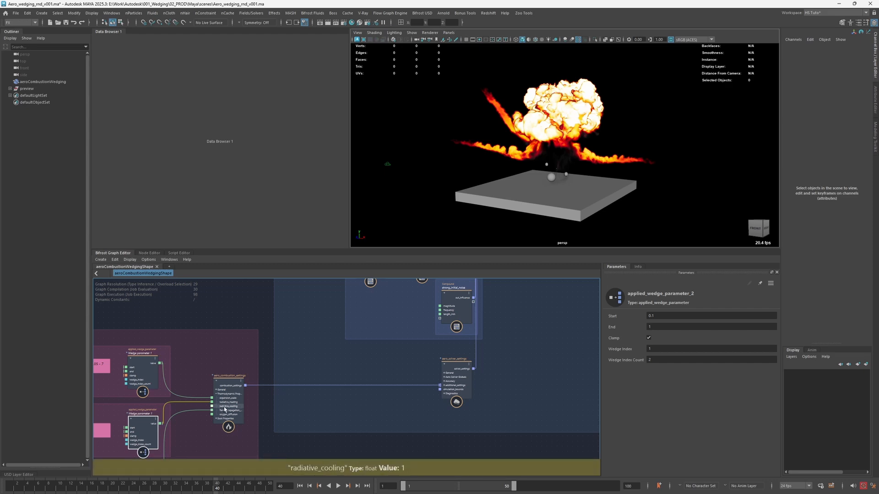
pyautogui.click(143, 370)
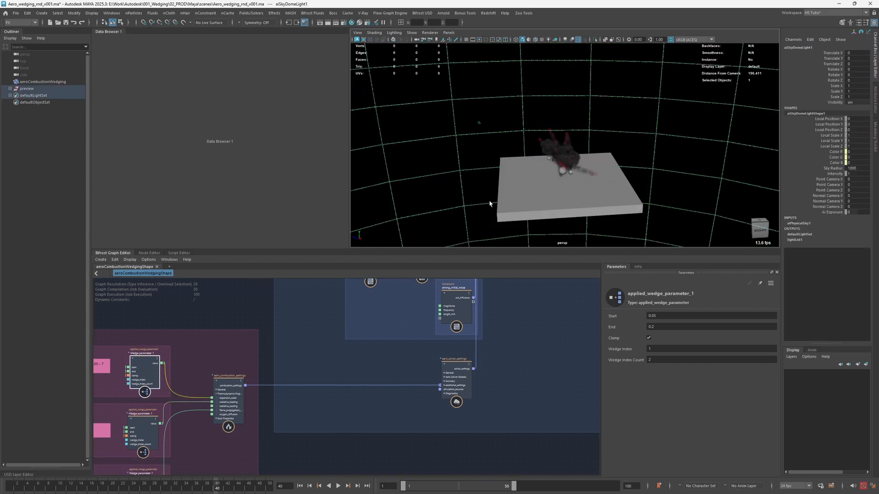
# - Frame the whole graph and set the top-level Wedge Index of aeroCombustionWedgingShape to 1
pyautogui.click(251, 316)
pyautogui.press('a')
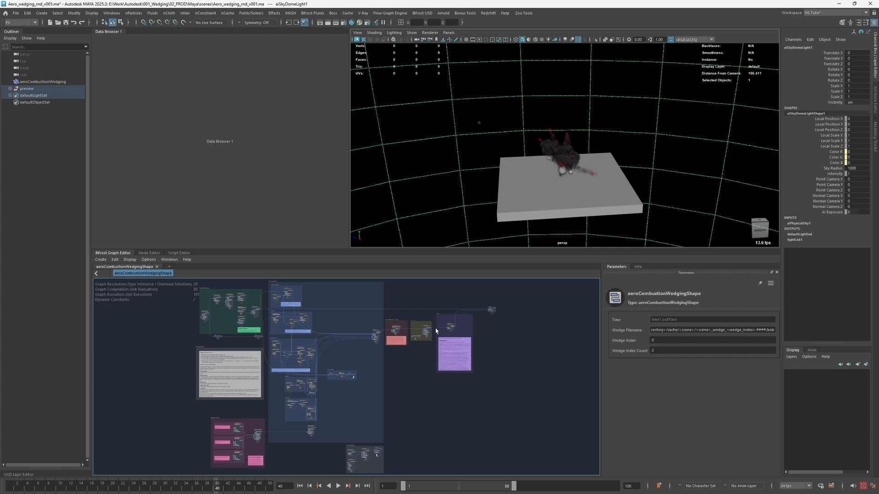
pyautogui.scroll(1, 416, 361)
pyautogui.moveTo(629, 340); pyautogui.dragTo(641, 339)
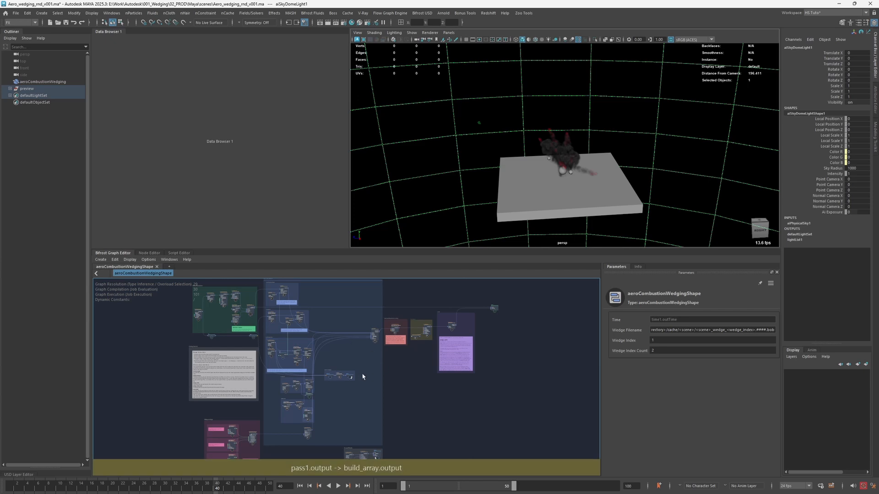
# - Select the wedge_cache1 node in the Cache group and inspect its mode and cache settings
pyautogui.scroll(2, 421, 351)
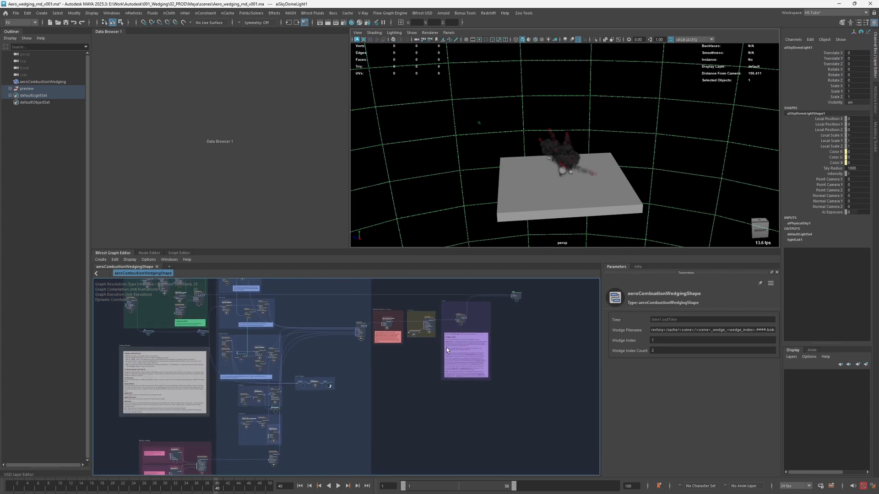
pyautogui.scroll(1, 433, 346)
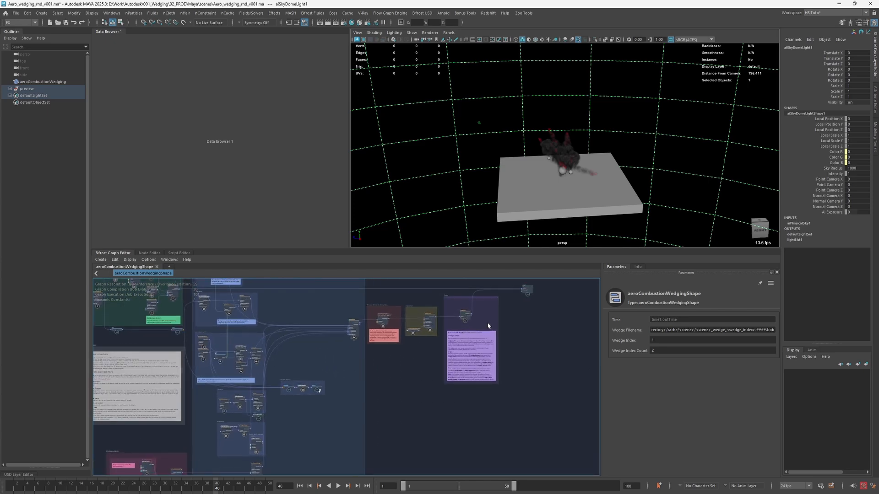
pyautogui.scroll(2, 472, 320)
pyautogui.scroll(1, 491, 328)
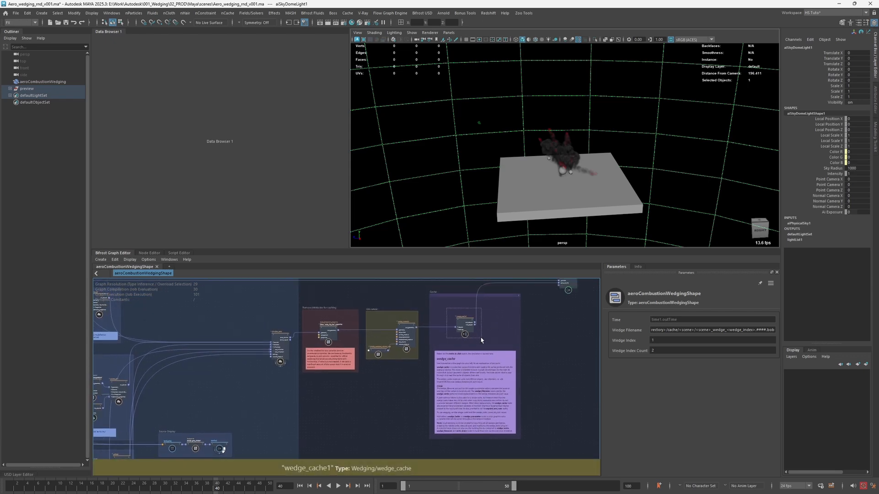
pyautogui.click(476, 320)
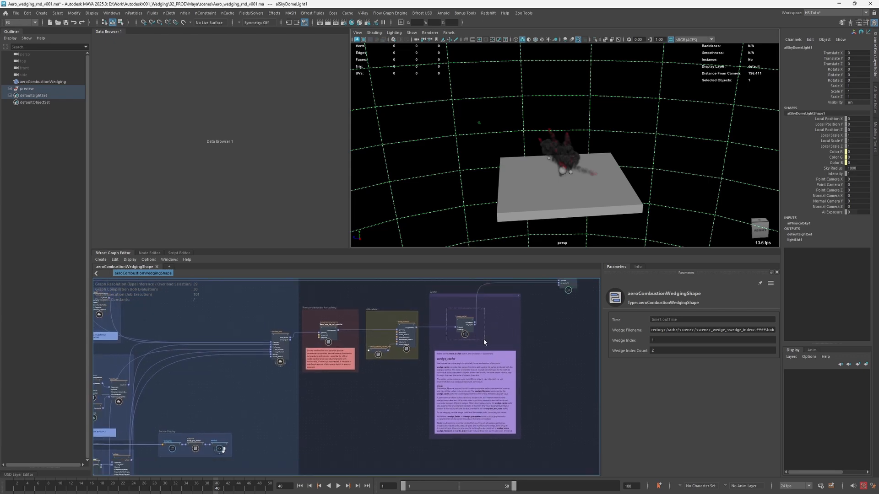
# - Return to the Wedge settings group and review the parameters of the first applied wedge node
pyautogui.click(549, 326)
pyautogui.keyDown('alt'); pyautogui.moveTo(367, 404); pyautogui.dragTo(488, 317, button='middle'); pyautogui.keyUp('alt')
pyautogui.keyDown('alt'); pyautogui.moveTo(349, 386); pyautogui.dragTo(424, 346, button='middle'); pyautogui.keyUp('alt')
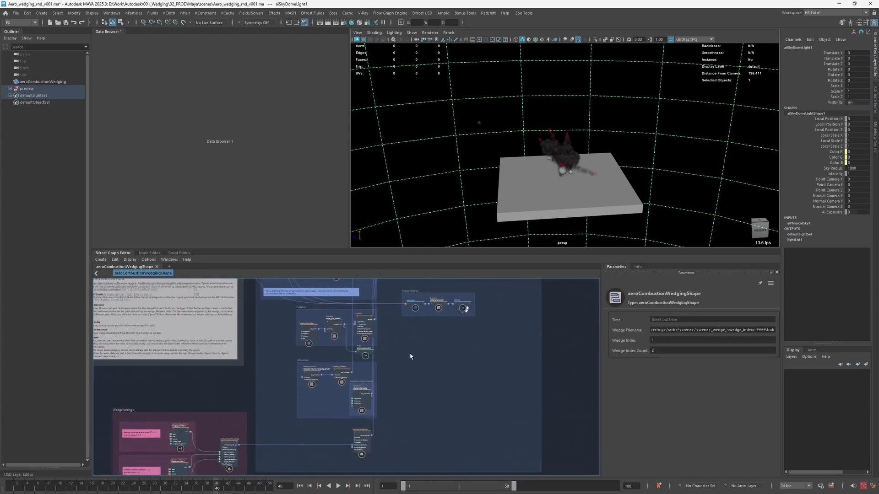
pyautogui.keyDown('alt'); pyautogui.moveTo(255, 369); pyautogui.dragTo(271, 328, button='middle'); pyautogui.keyUp('alt')
pyautogui.click(196, 396)
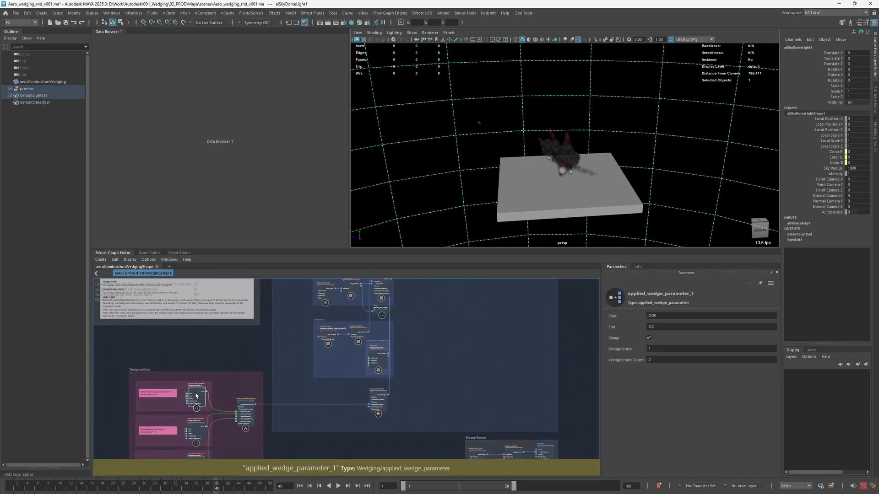
# - Review the graph's top-level wedge filename, index and count parameters, and view the explosion from several angles
pyautogui.keyDown('alt'); pyautogui.moveTo(432, 303); pyautogui.dragTo(421, 347, button='middle'); pyautogui.keyUp('alt')
pyautogui.scroll(-4, 437, 350)
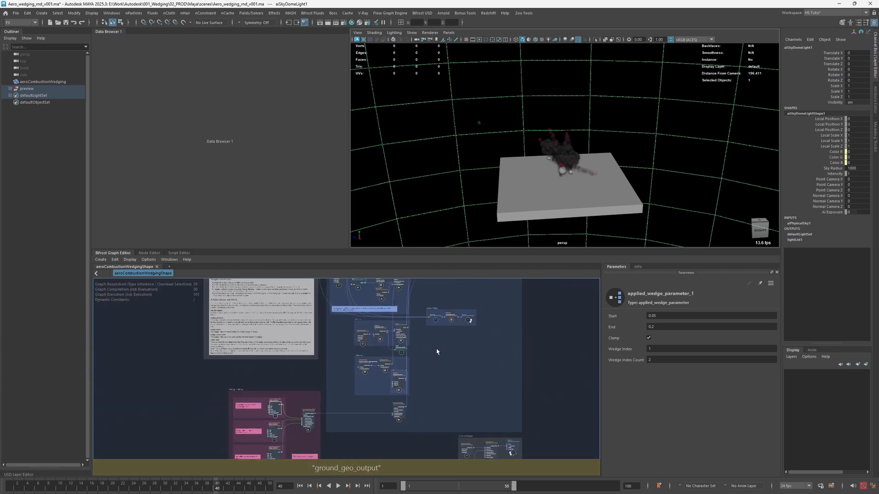
pyautogui.keyDown('alt'); pyautogui.moveTo(467, 299); pyautogui.dragTo(402, 357, button='middle'); pyautogui.keyUp('alt')
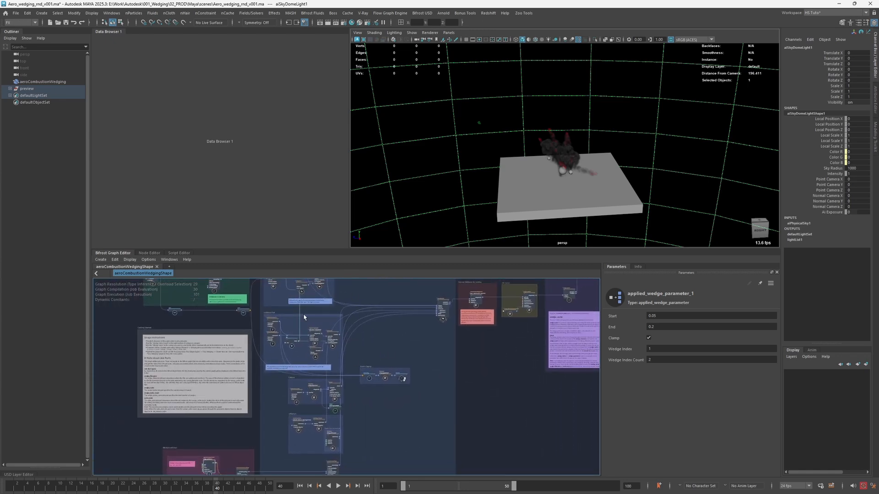
pyautogui.keyDown('alt'); pyautogui.moveTo(438, 306); pyautogui.dragTo(396, 367, button='middle'); pyautogui.keyUp('alt')
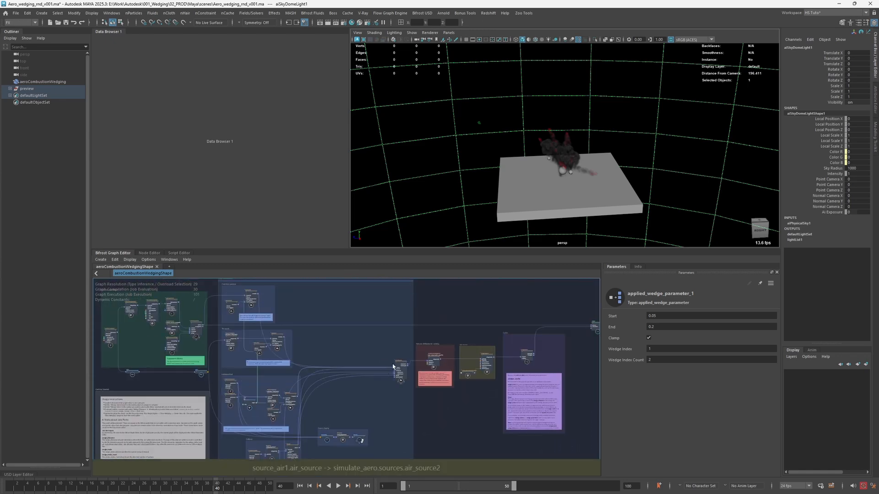
pyautogui.click(573, 355)
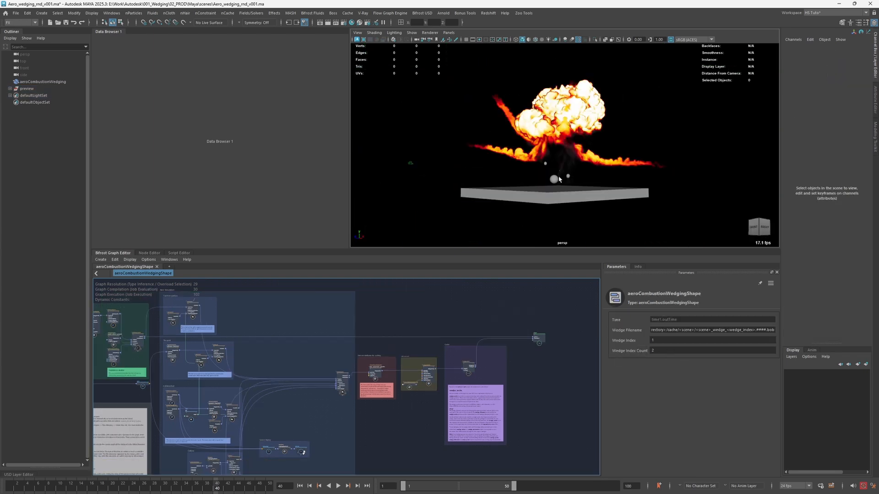
pyautogui.keyDown('alt'); pyautogui.moveTo(559, 180); pyautogui.dragTo(484, 188); pyautogui.keyUp('alt')
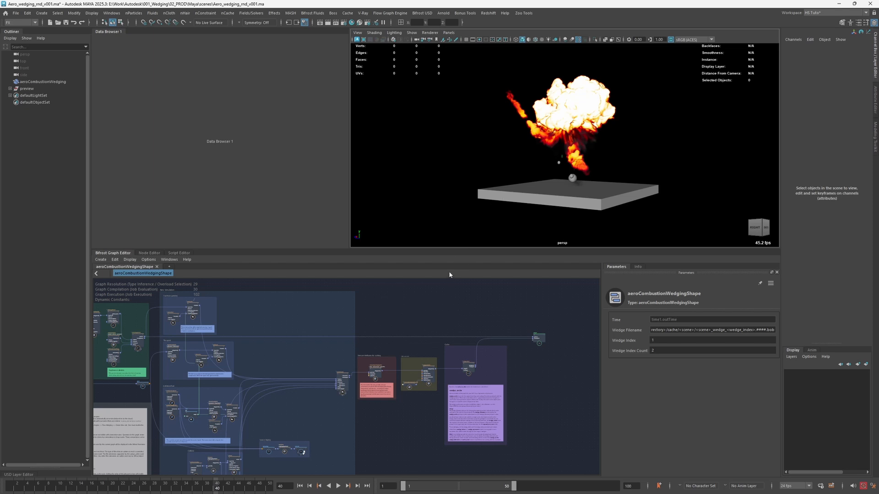
pyautogui.keyDown('alt'); pyautogui.moveTo(544, 195); pyautogui.dragTo(512, 182); pyautogui.keyUp('alt')
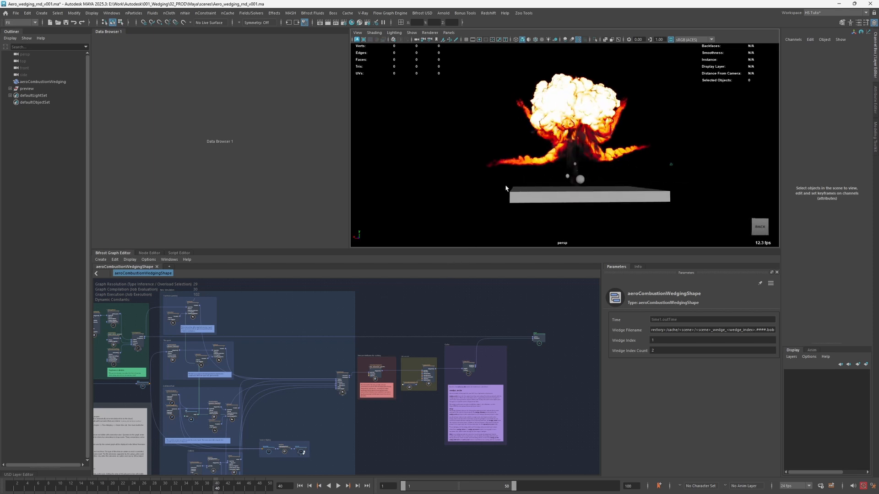